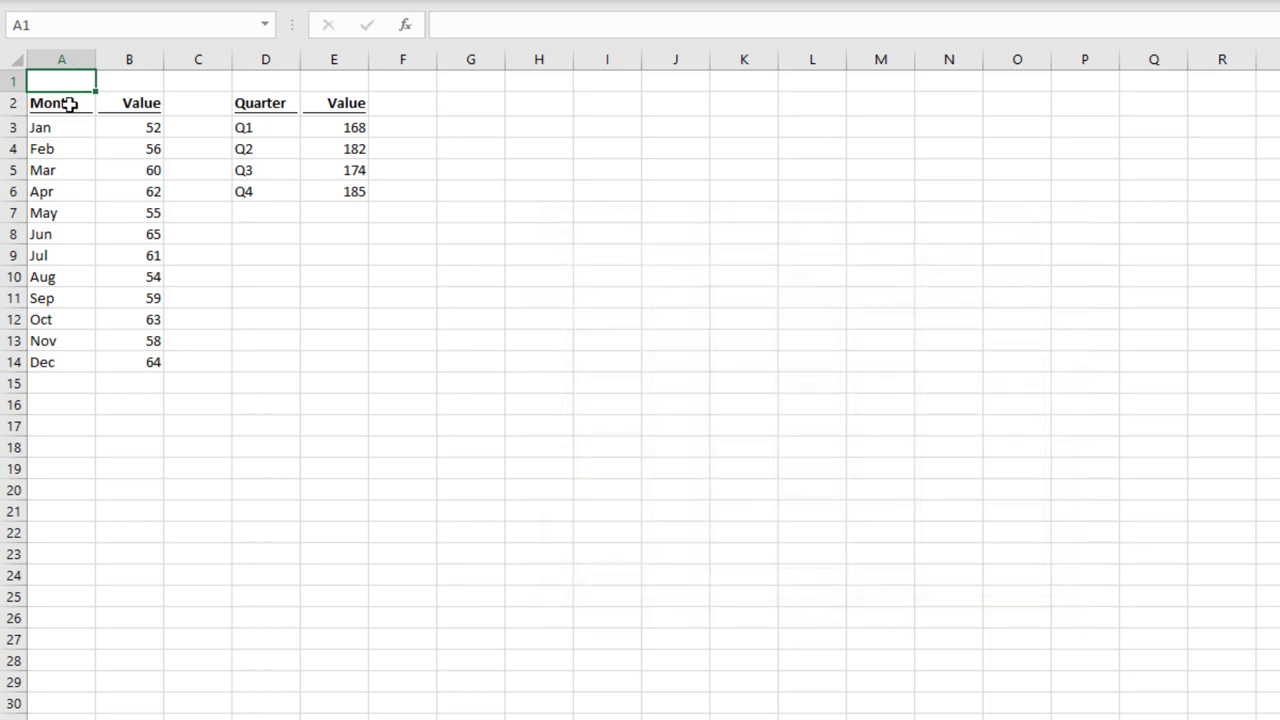
Insert a clustered column chart of the Month and Value data in A2:B14
mouse_move(69, 103)
mouse_down()
mouse_move(150, 178)
mouse_move(160, 362)
mouse_up()
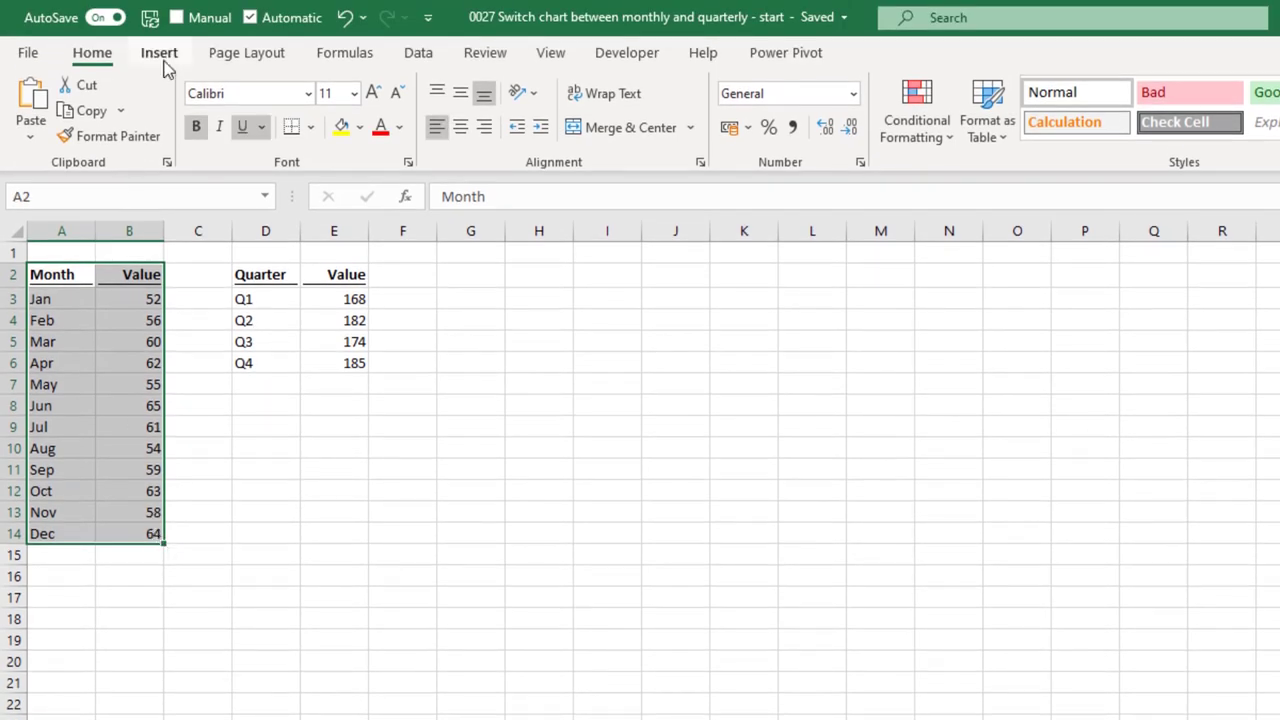
click(160, 53)
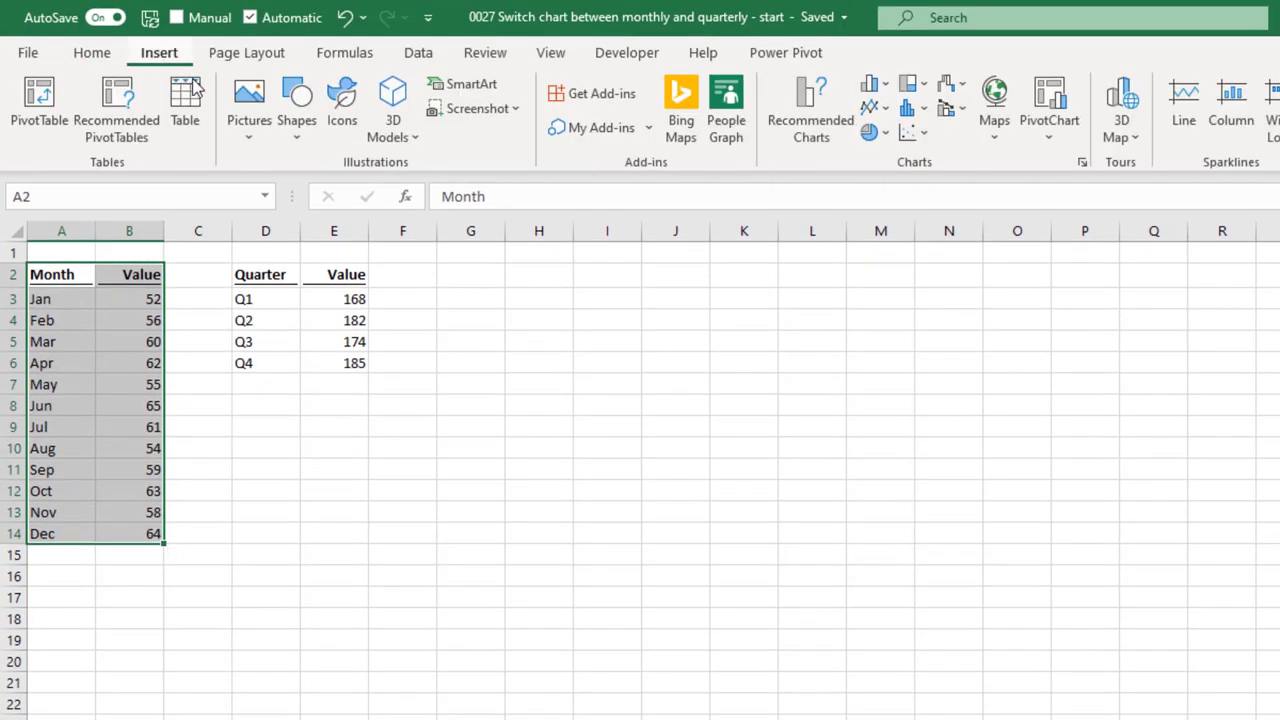
click(888, 88)
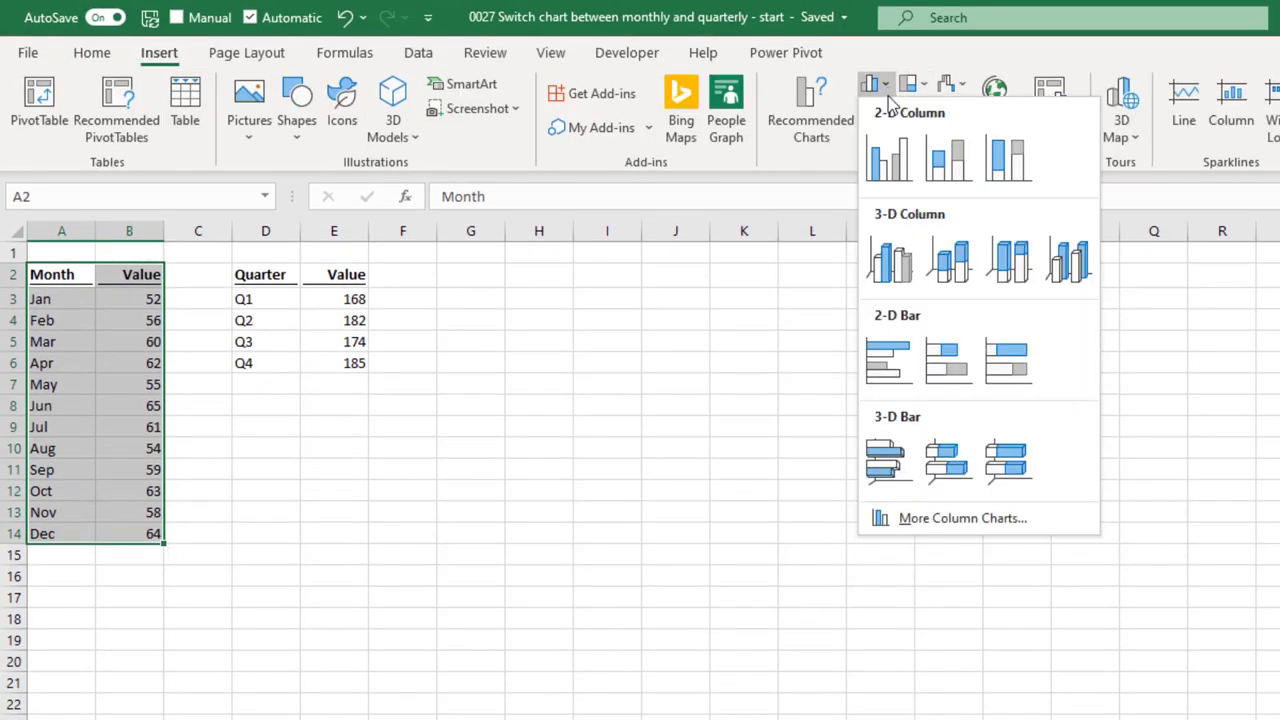
click(888, 162)
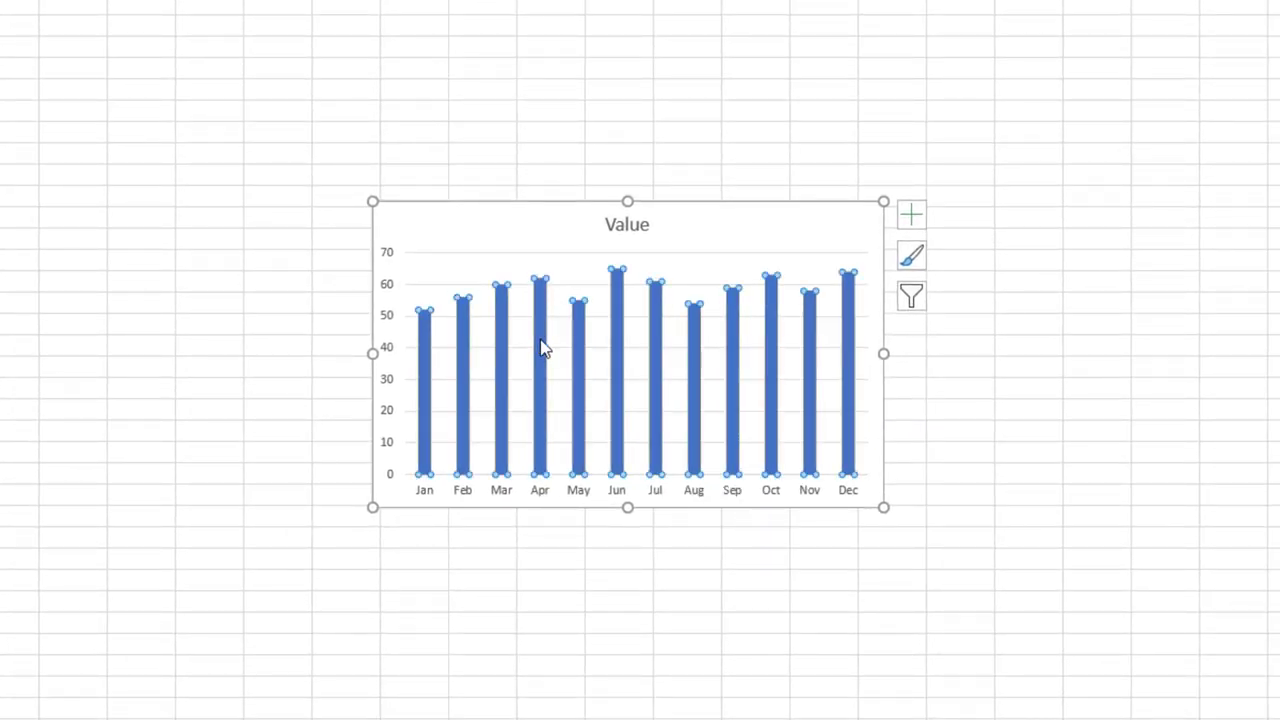
Give the bars a 50% gap width and solid dark gray fill, and remove the gridlines
key(ctrl+1)
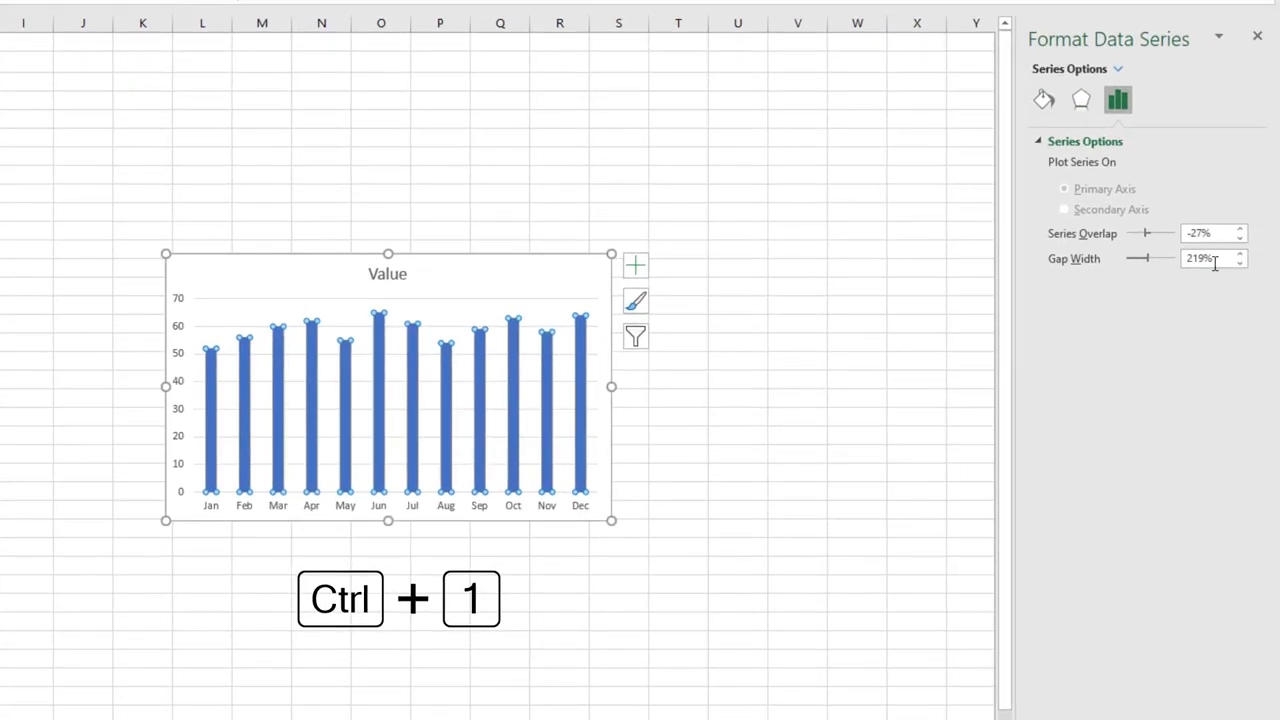
click(1190, 259)
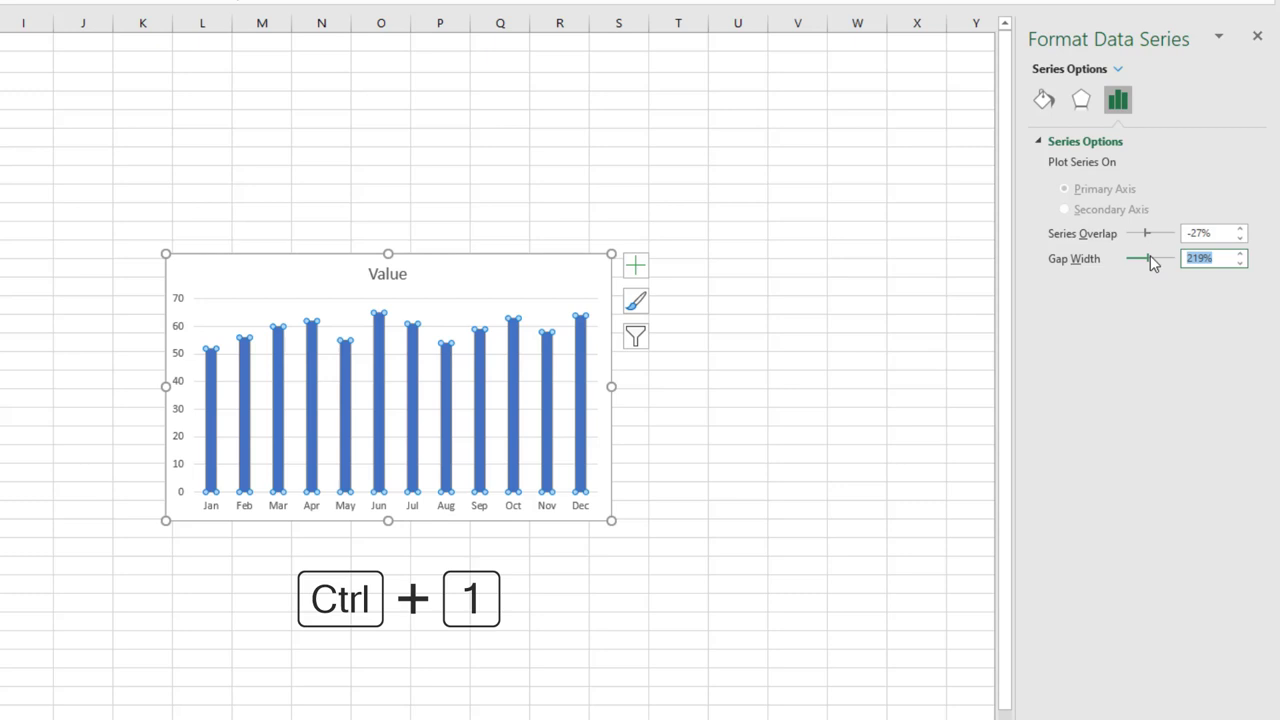
text(50)
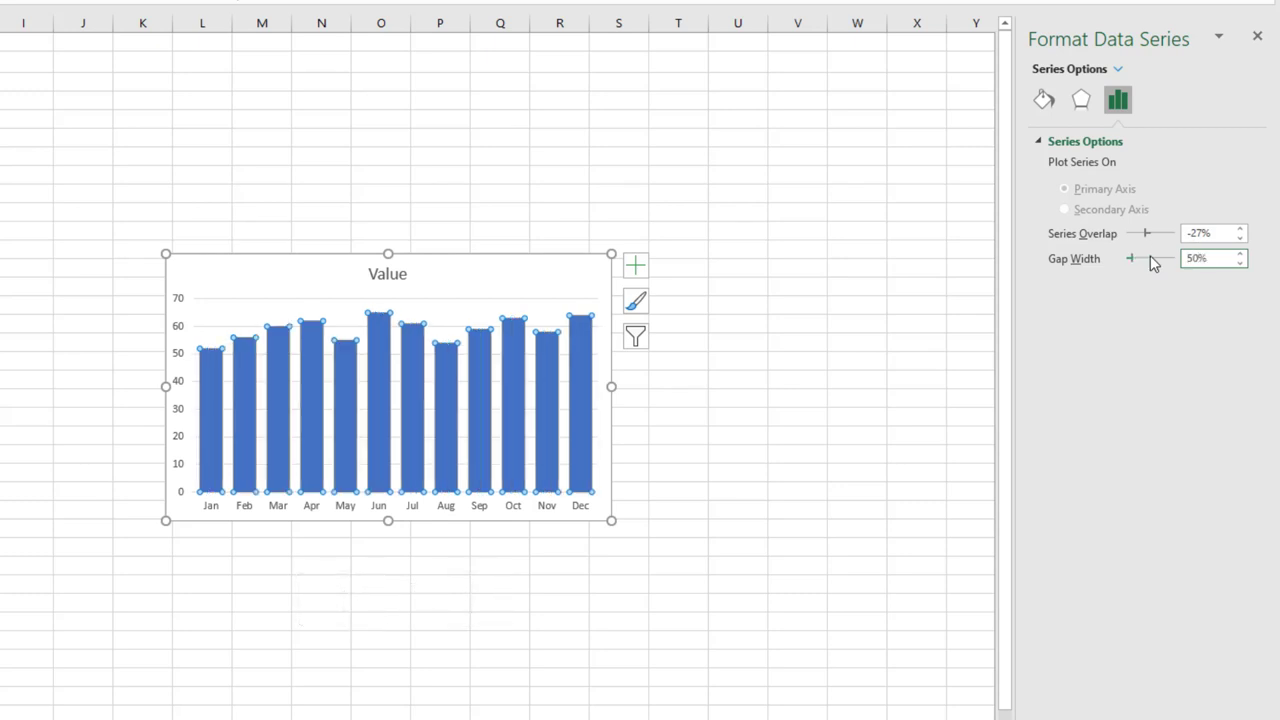
click(1044, 100)
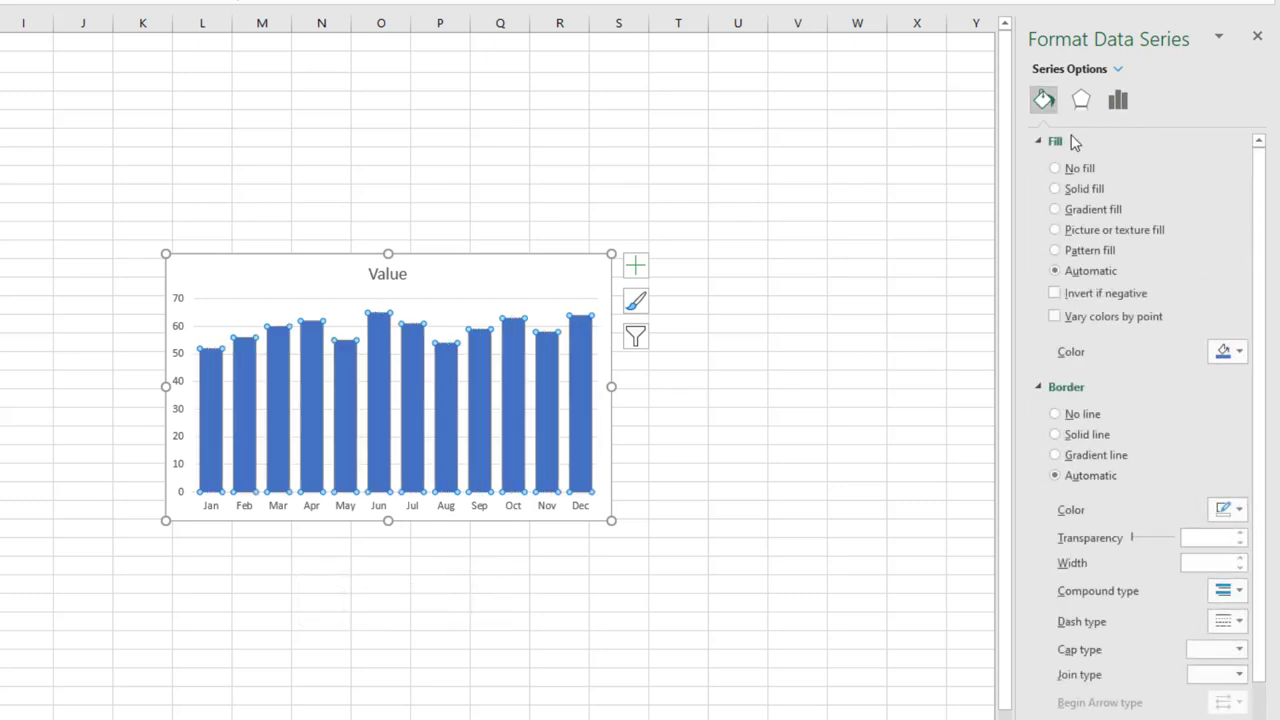
click(1088, 190)
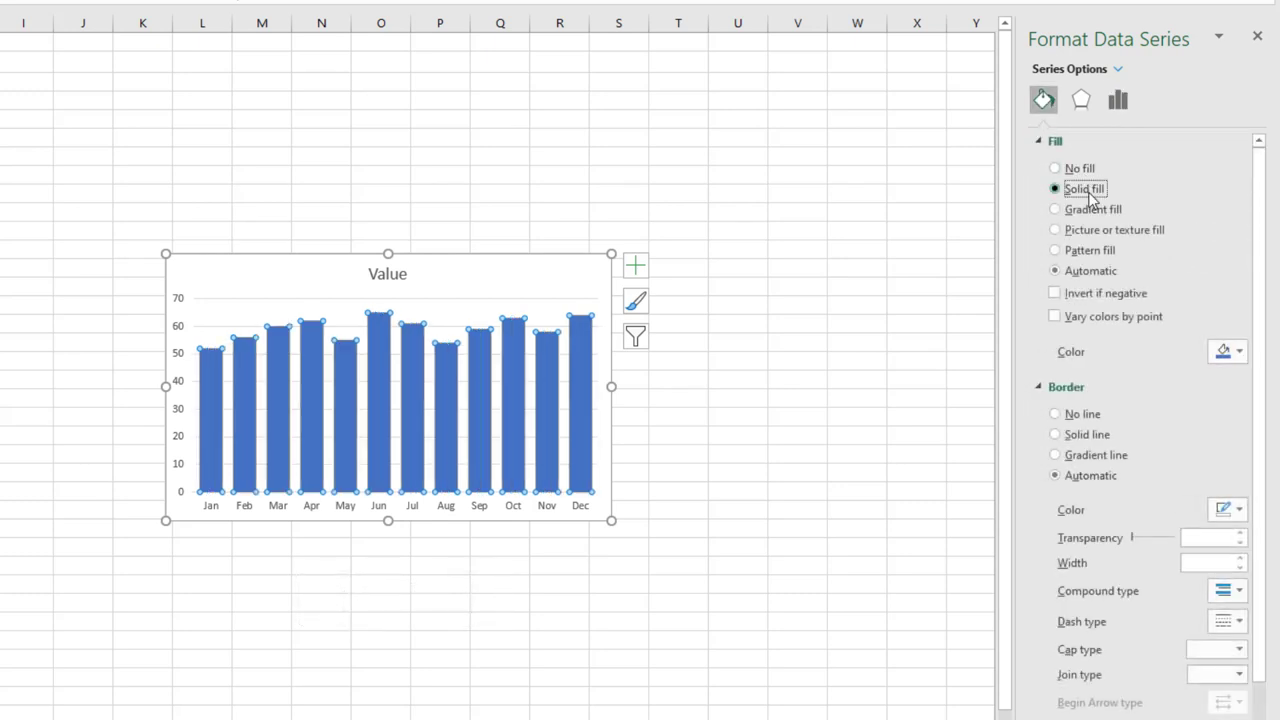
click(1238, 352)
click(1145, 452)
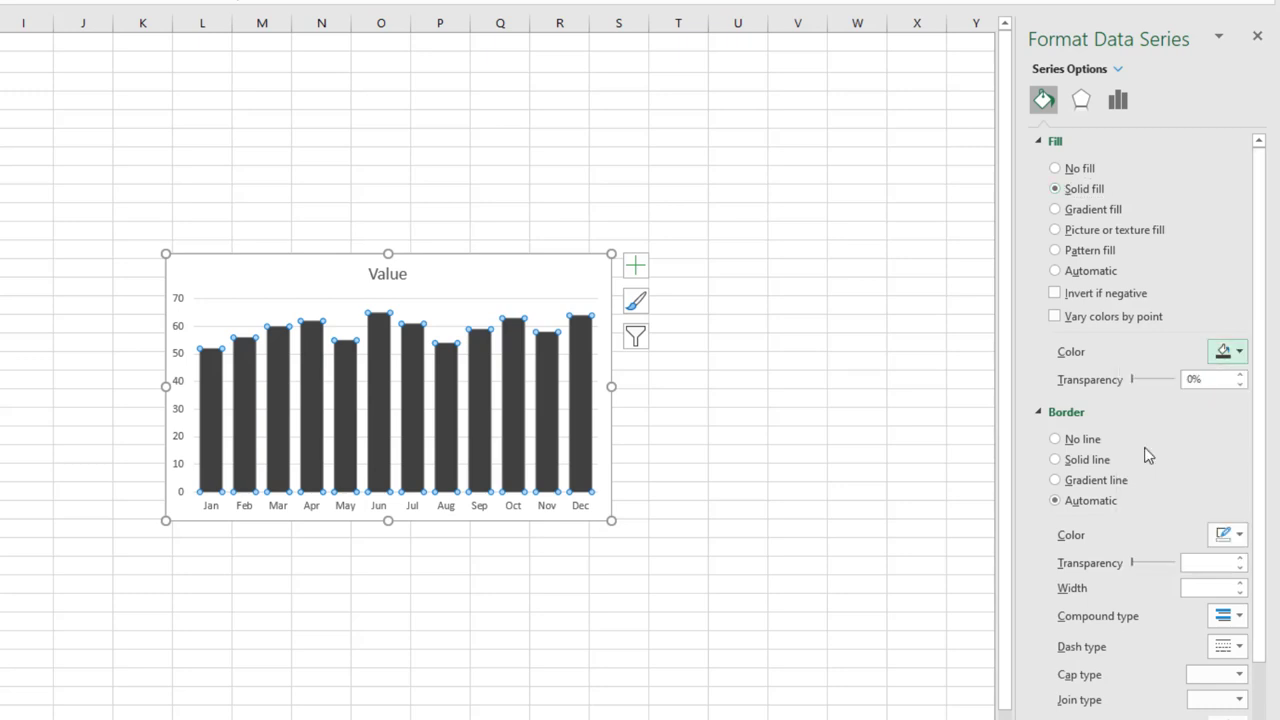
click(209, 326)
key(Escape)
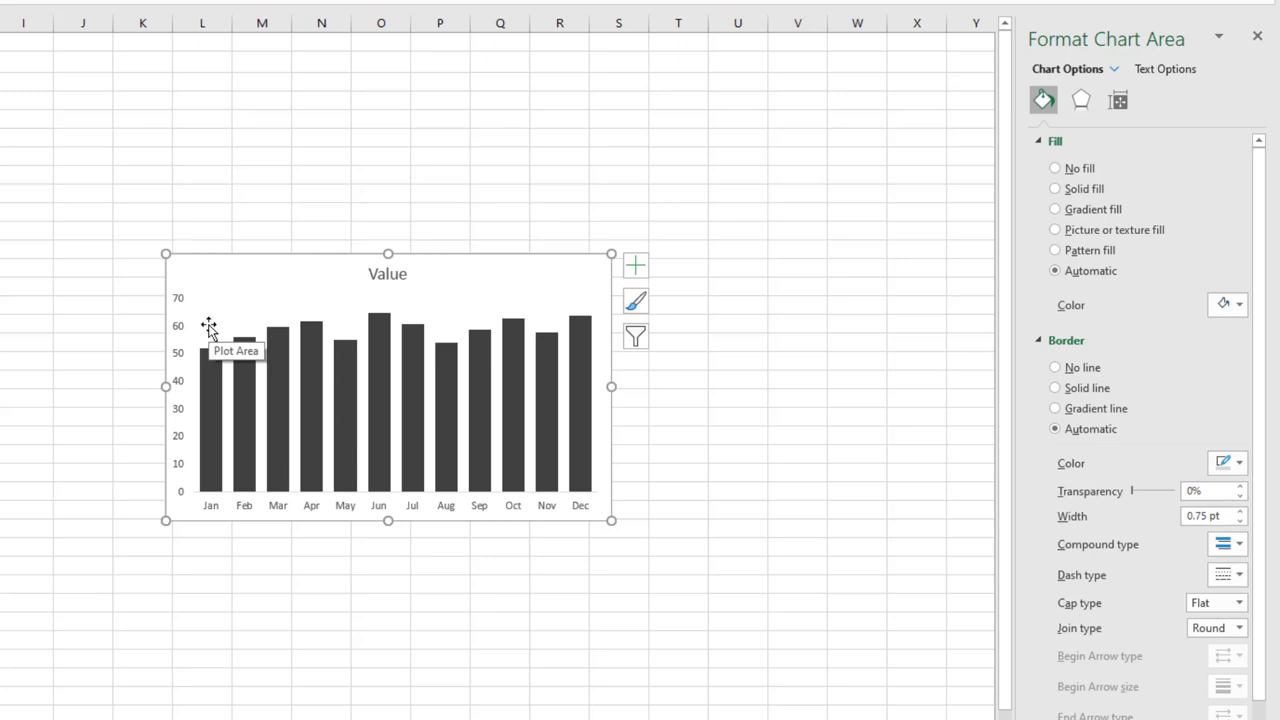
Set the vertical axis Bounds Minimum to 0, then delete the vertical axis
key(ctrl+1)
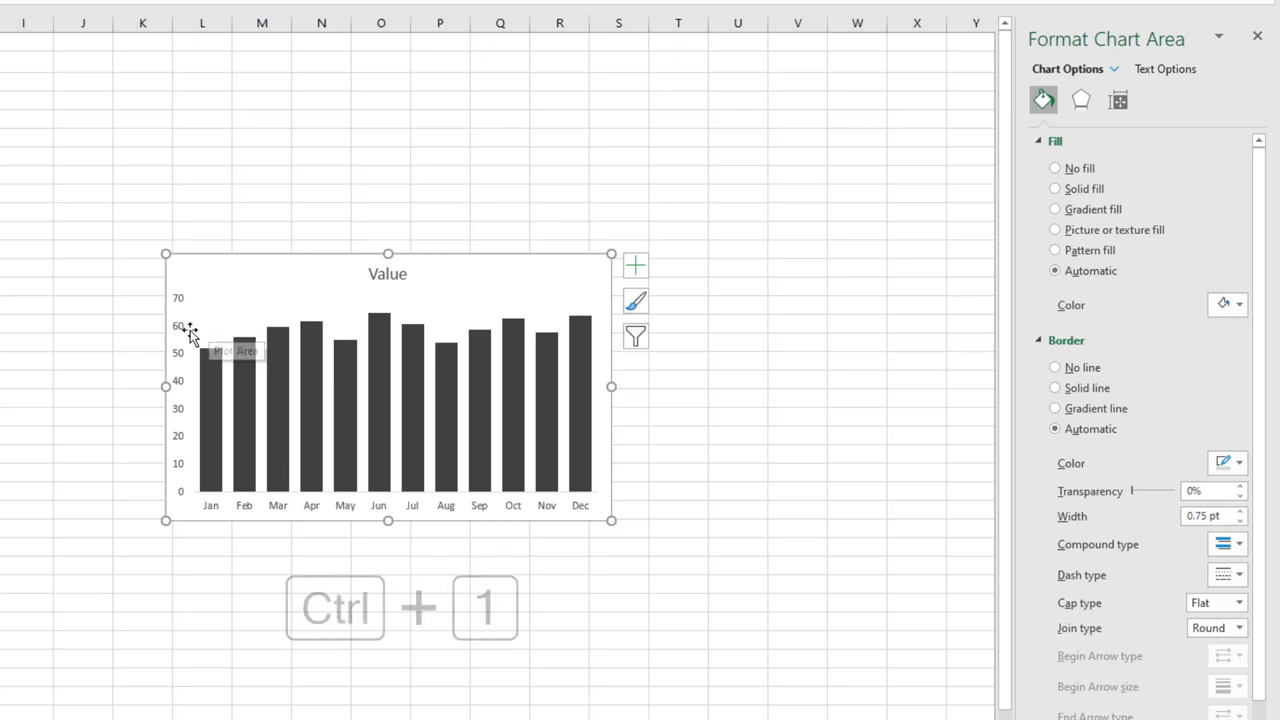
click(182, 336)
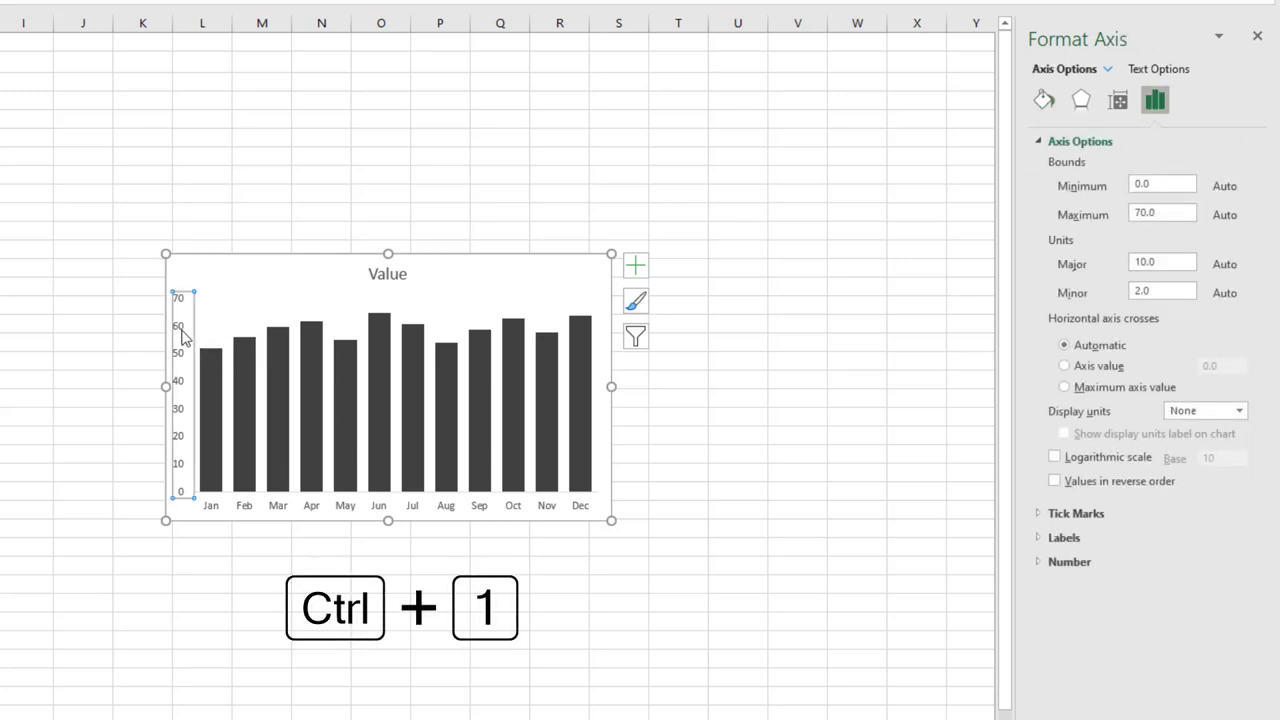
double_click(1174, 184)
text(0)
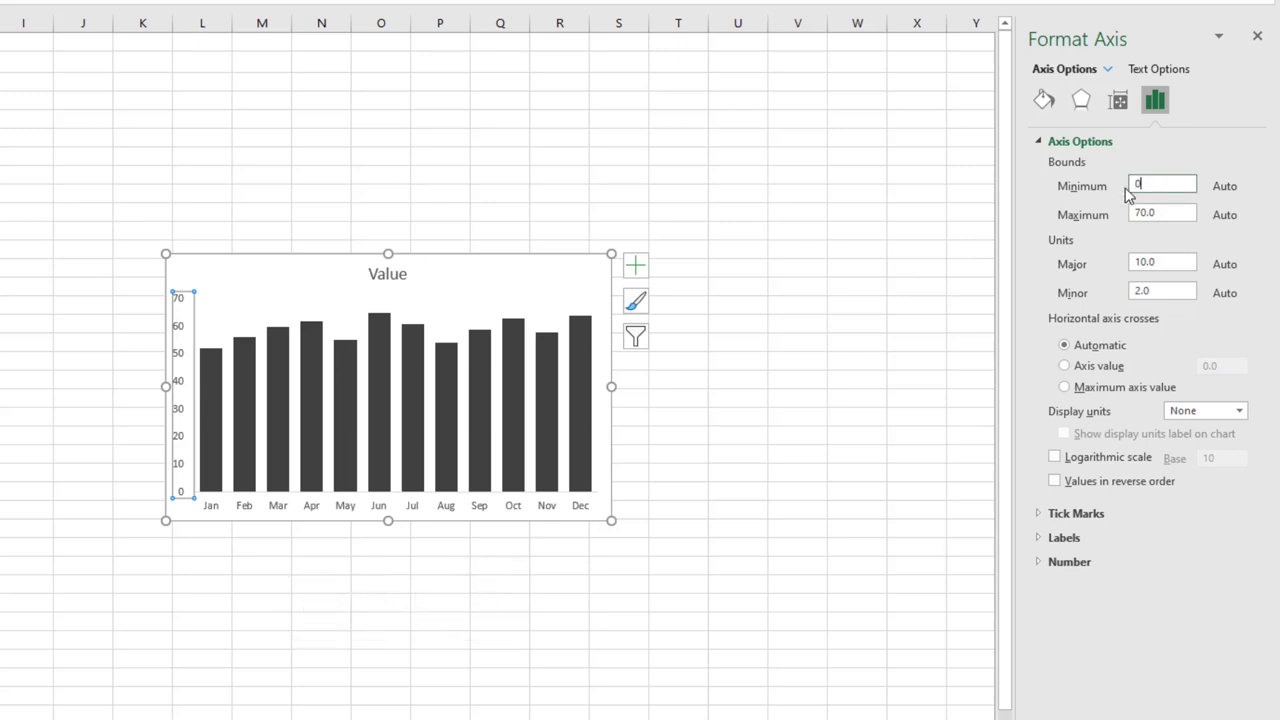
key(Return)
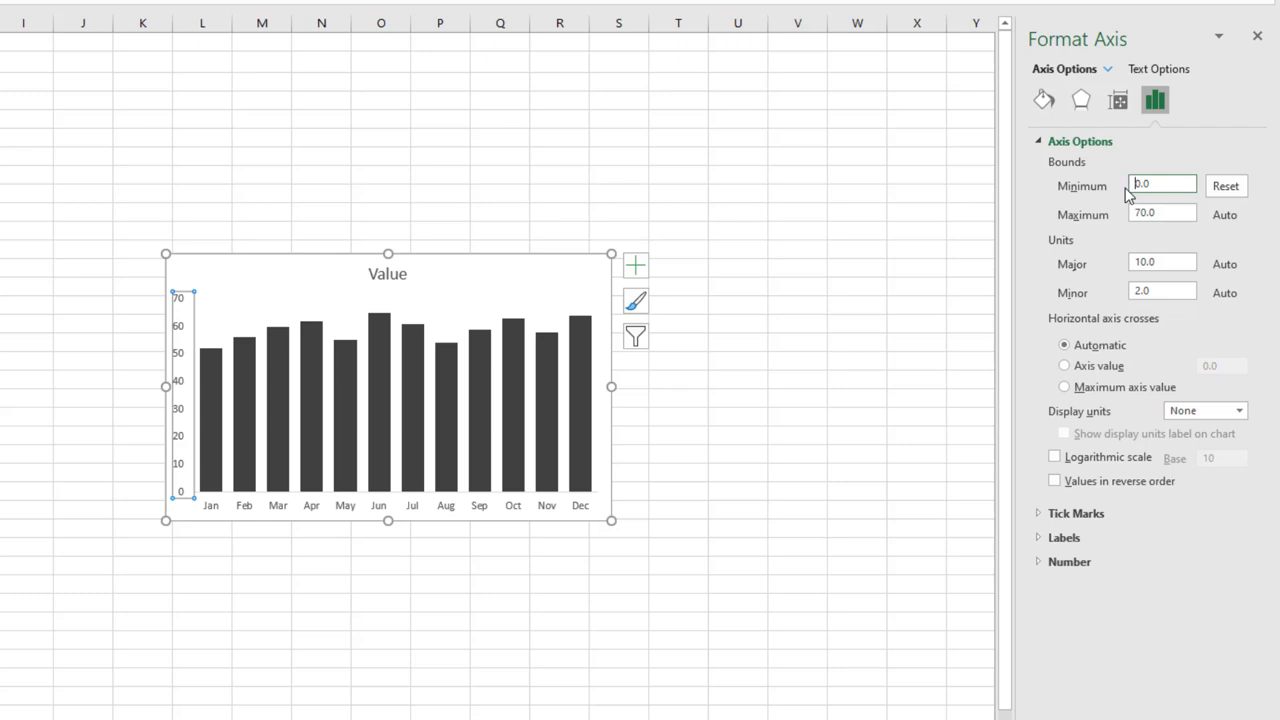
click(185, 363)
key(Delete)
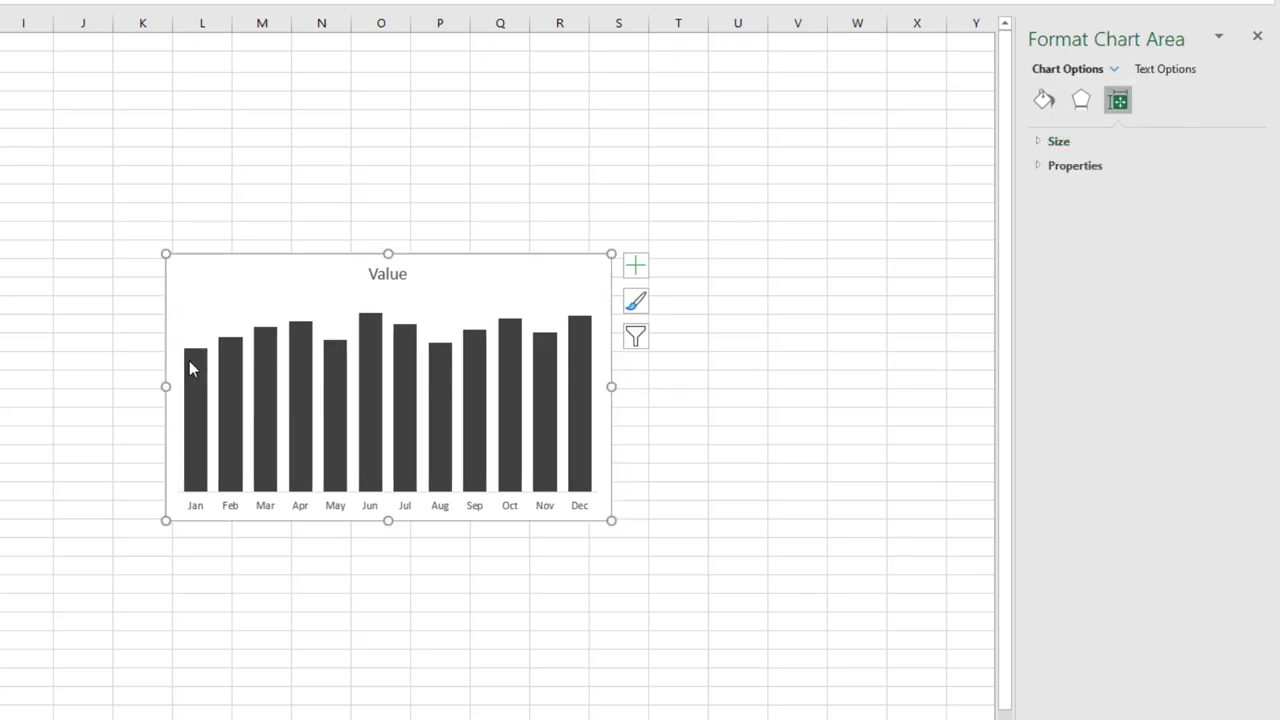
Add data labels to the bars, positioned at Inside End
right_click(192, 368)
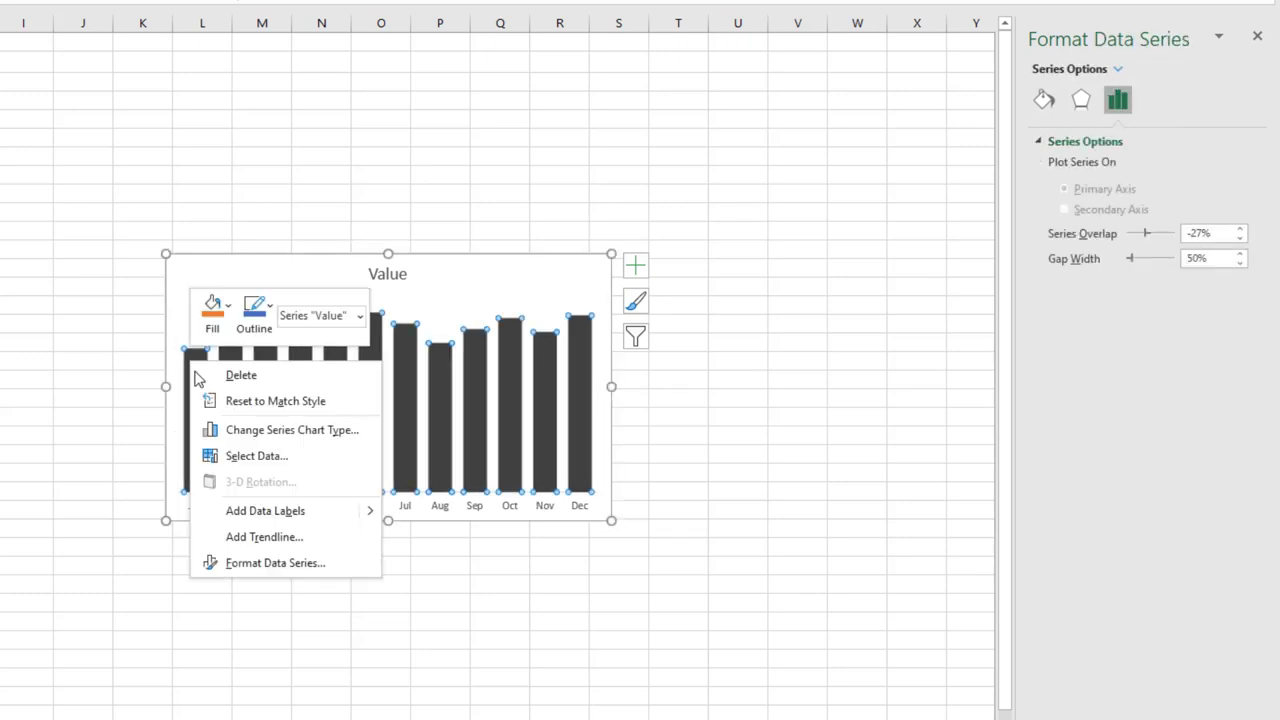
click(265, 511)
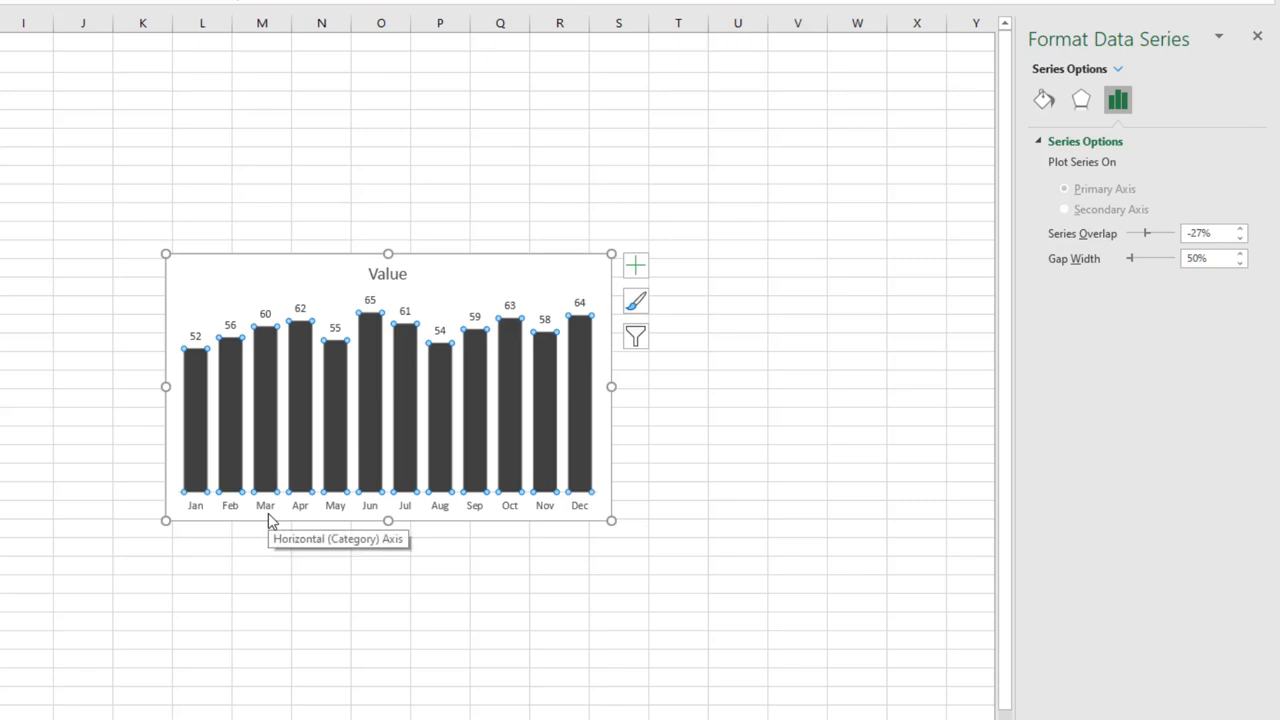
click(195, 340)
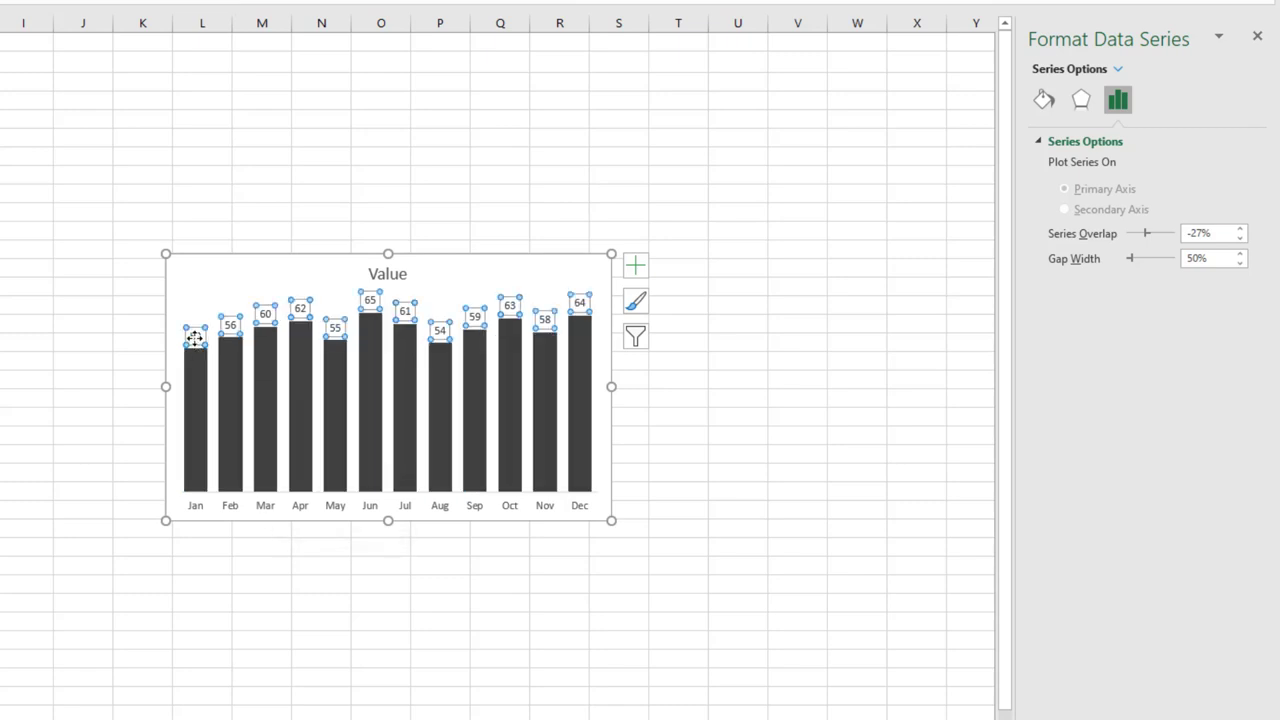
key(ctrl+1)
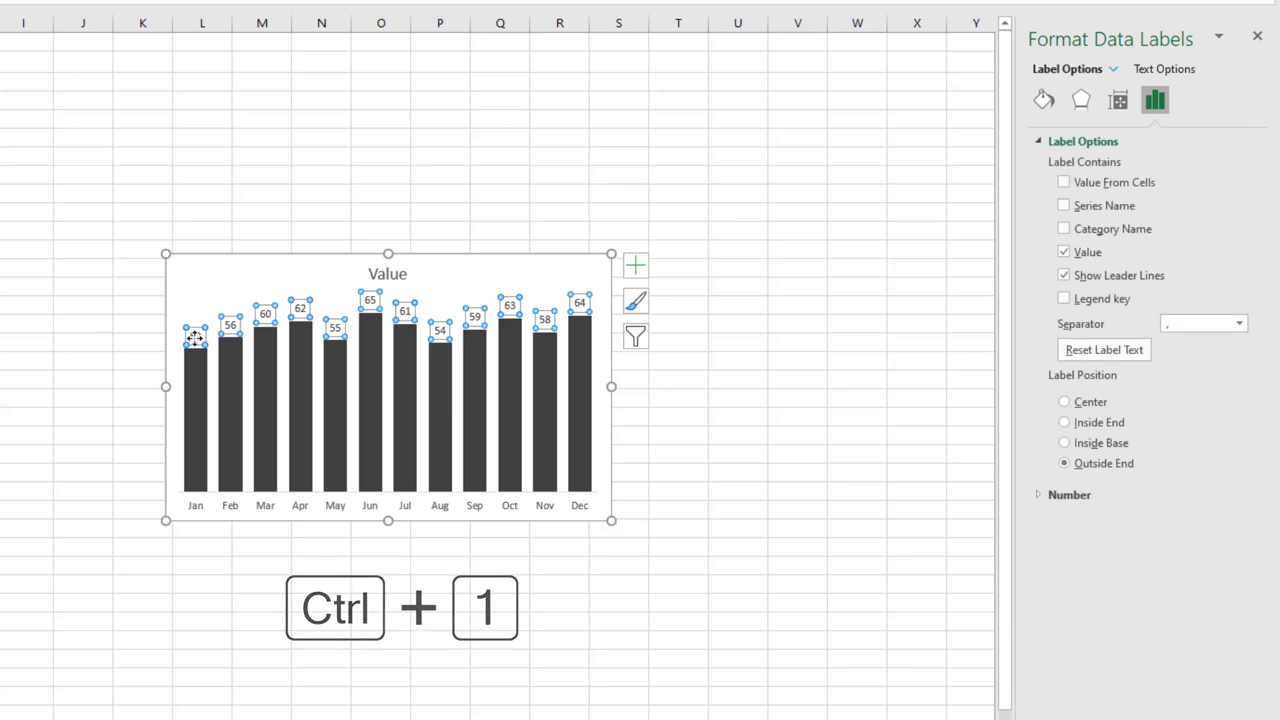
click(1097, 430)
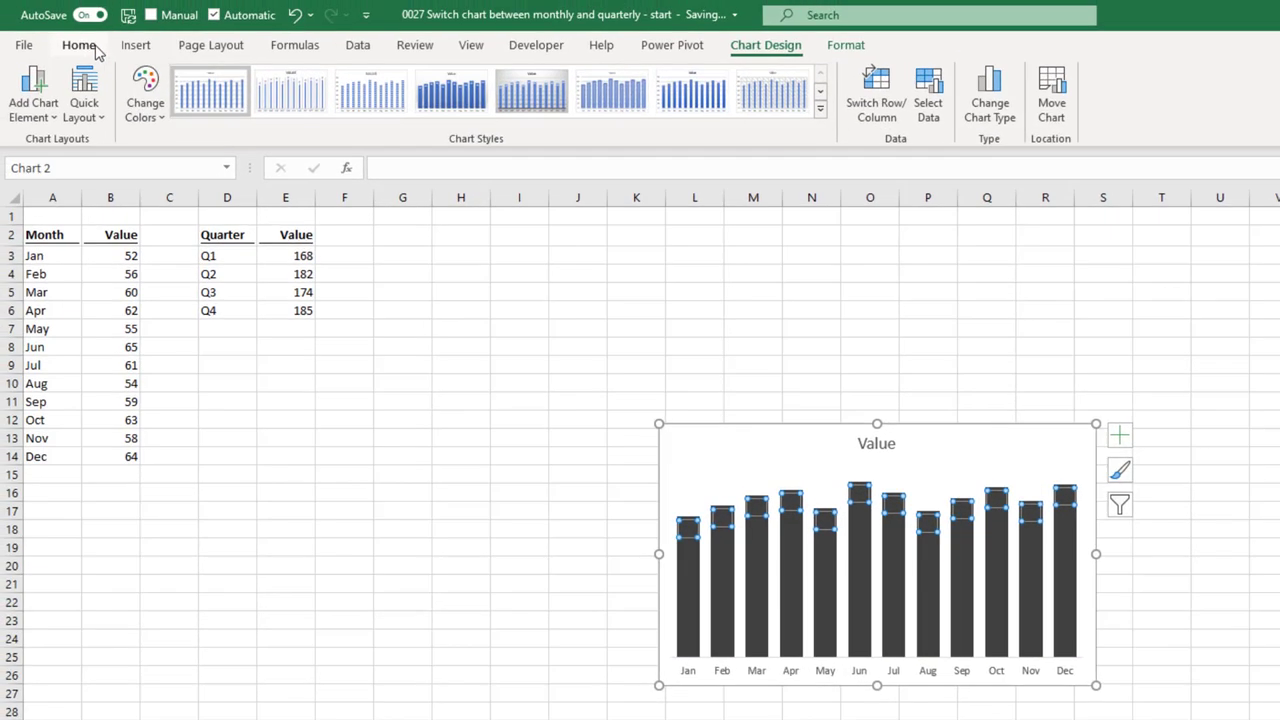
Make the data labels white, bold and font size 11
click(90, 46)
click(326, 110)
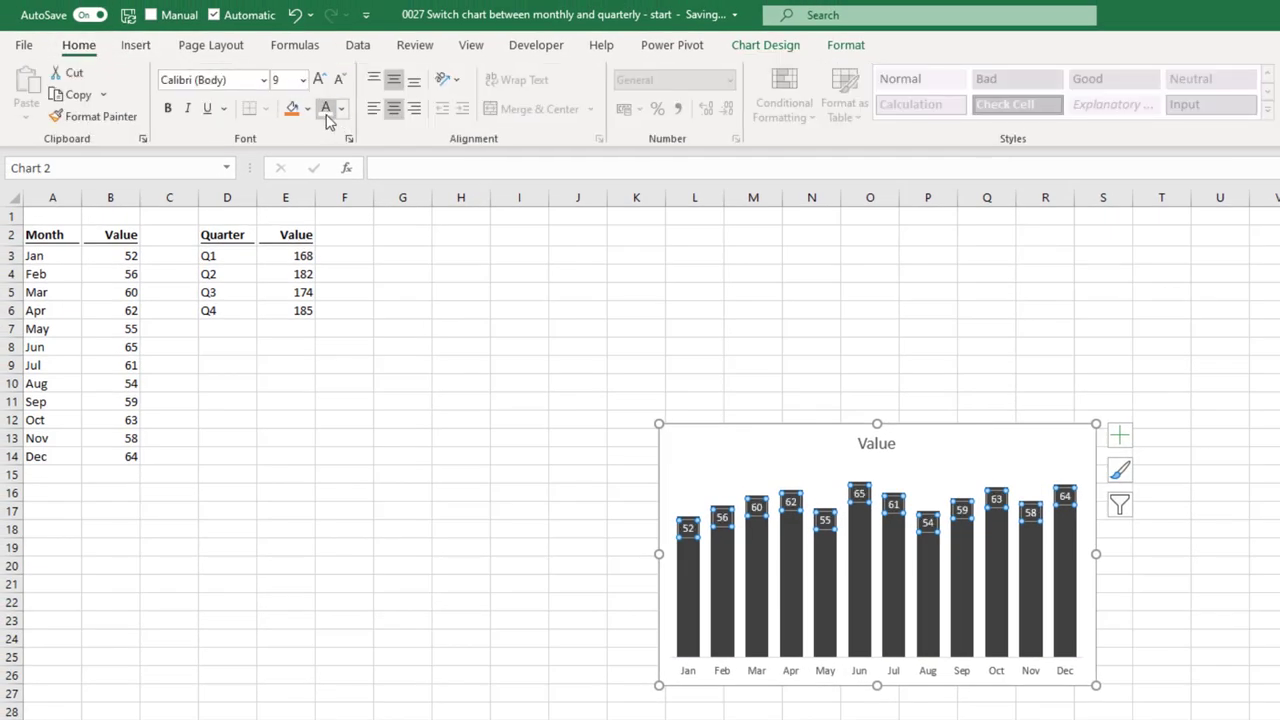
key(ctrl+b)
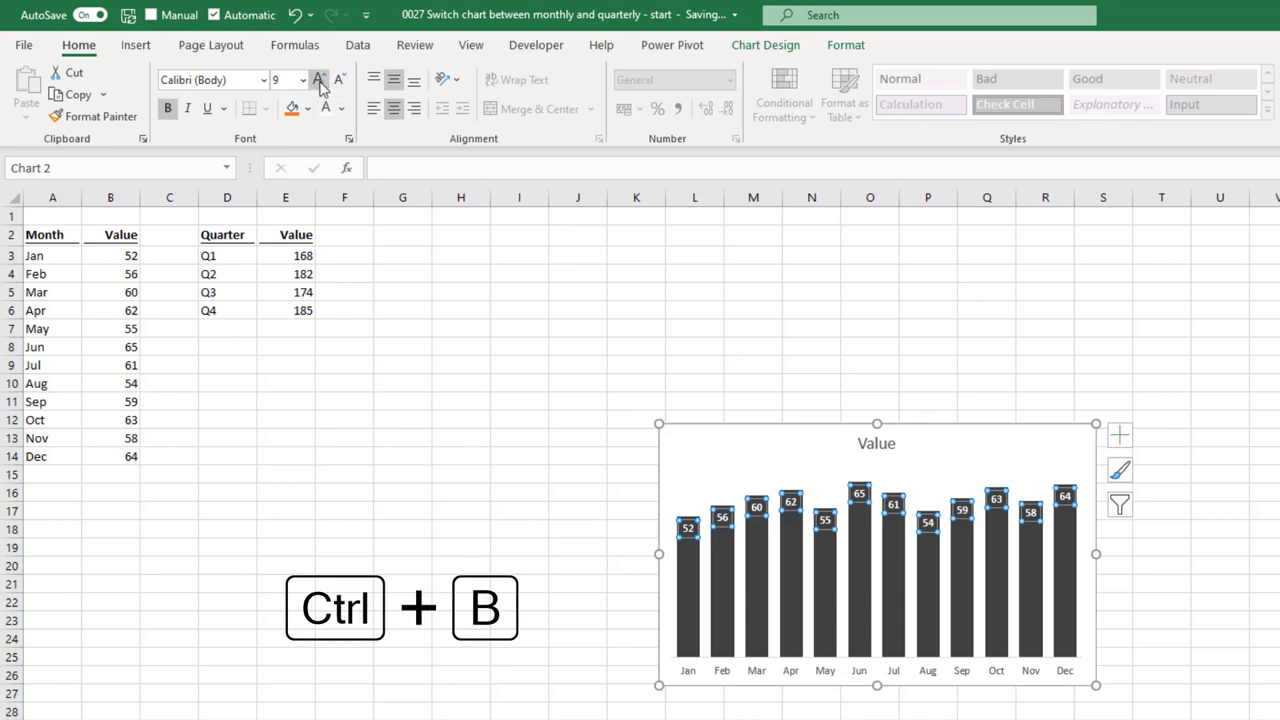
click(319, 80)
click(319, 80)
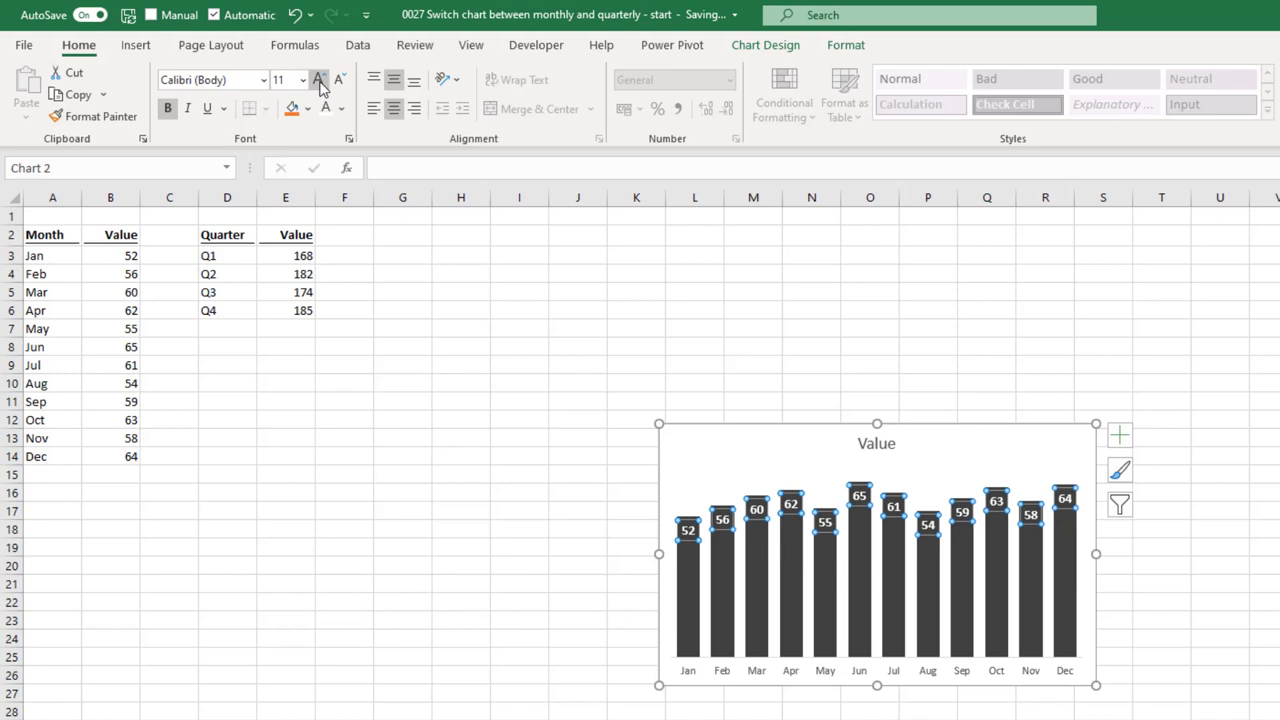
click(700, 407)
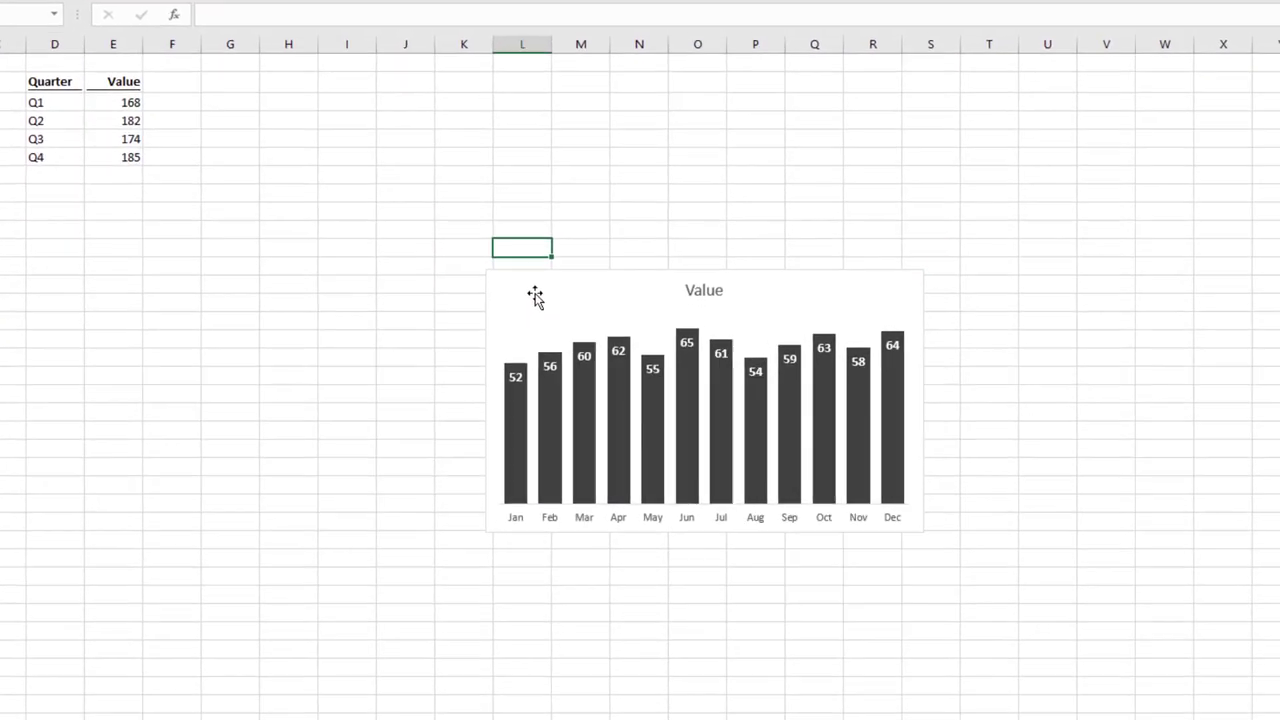
Move the chart to a new chart sheet named Chart1
right_click(520, 288)
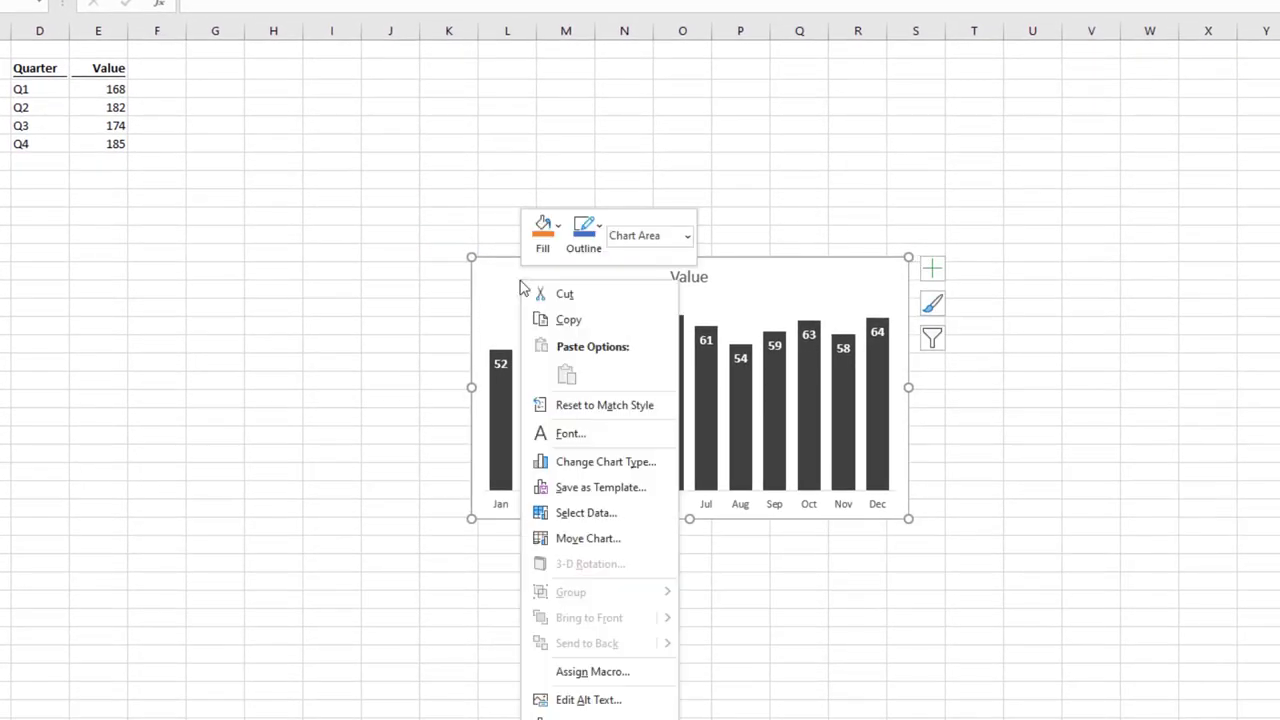
click(600, 538)
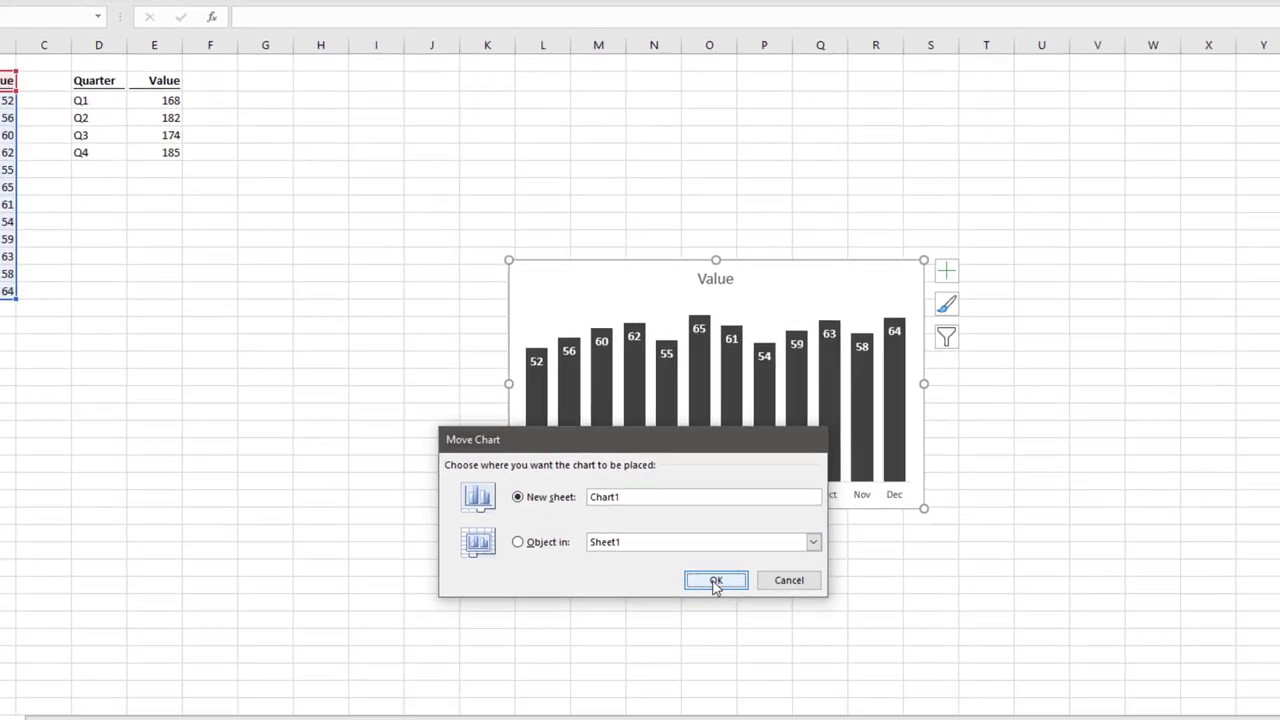
click(689, 594)
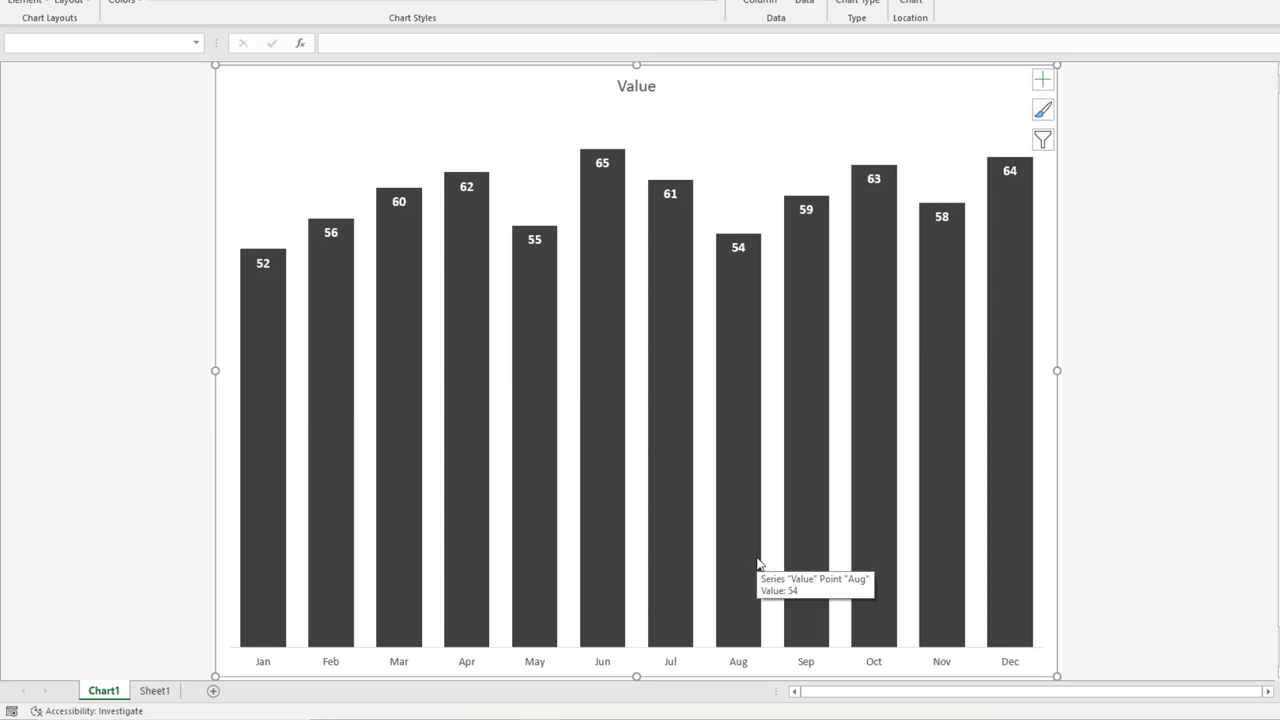
On Sheet1, enter the header 'List' in G2, formatted like the Value header
click(152, 690)
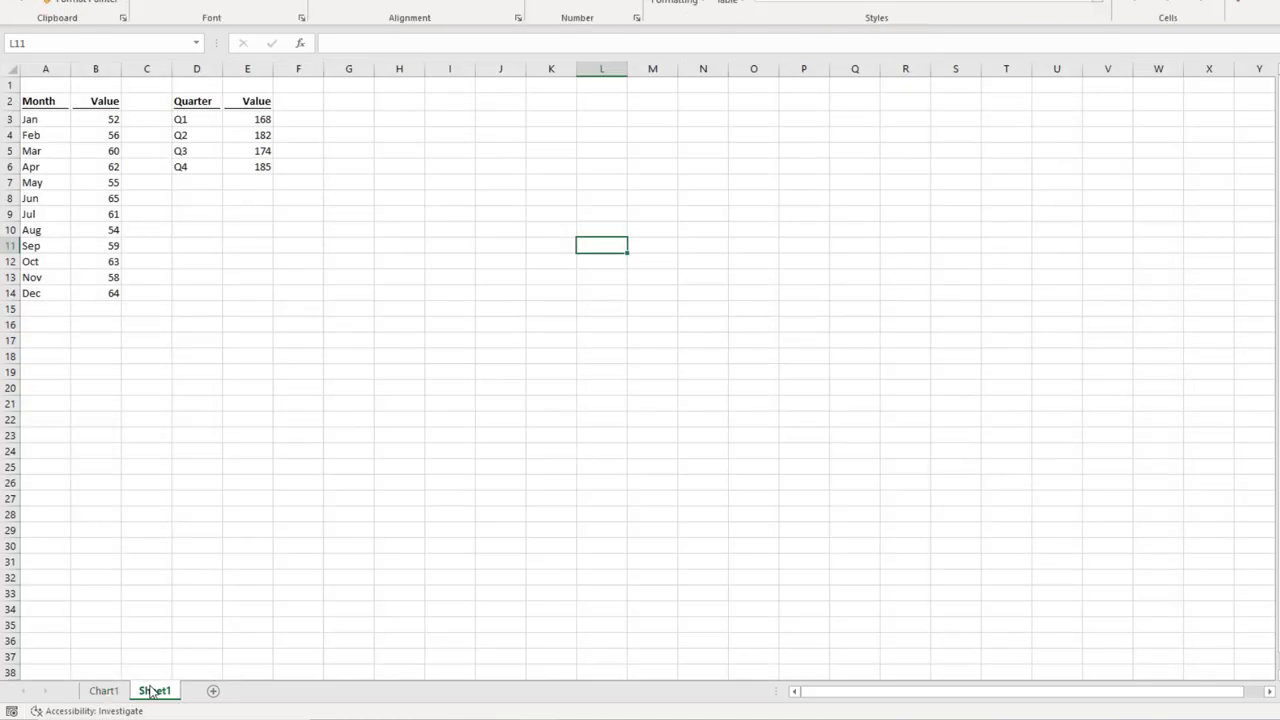
click(349, 102)
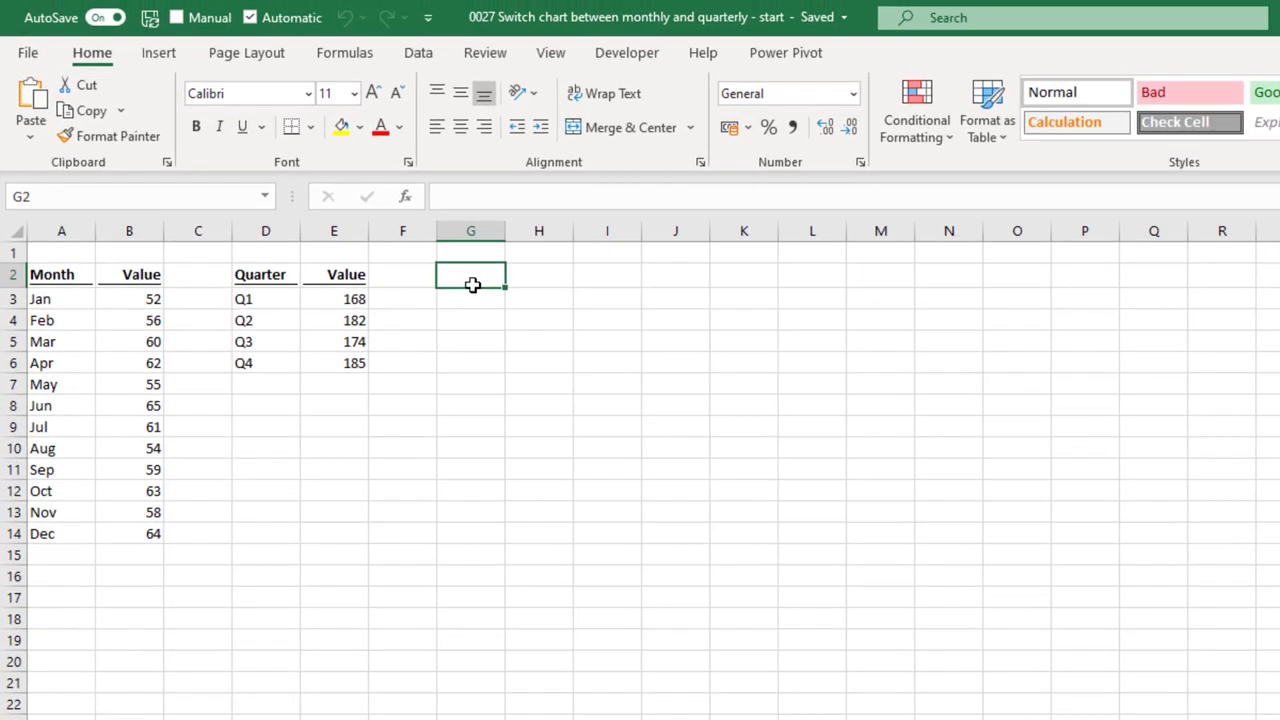
text(List)
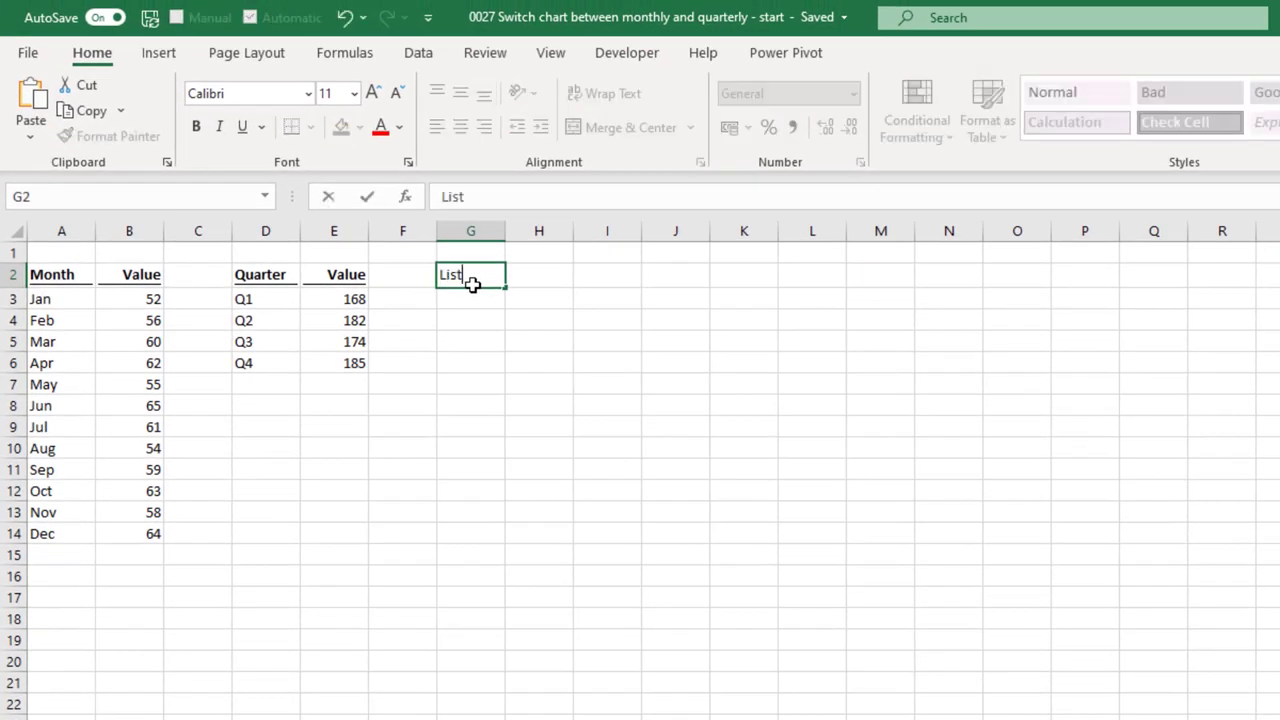
key(Return)
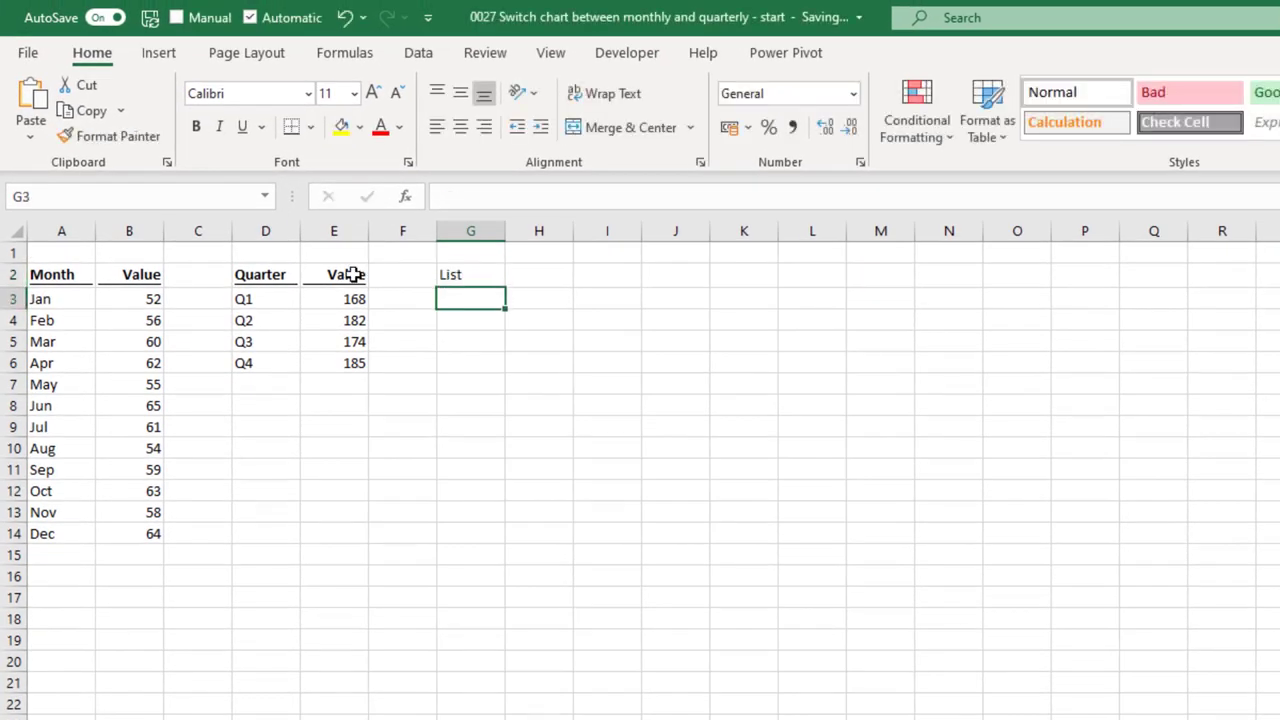
click(355, 275)
click(112, 137)
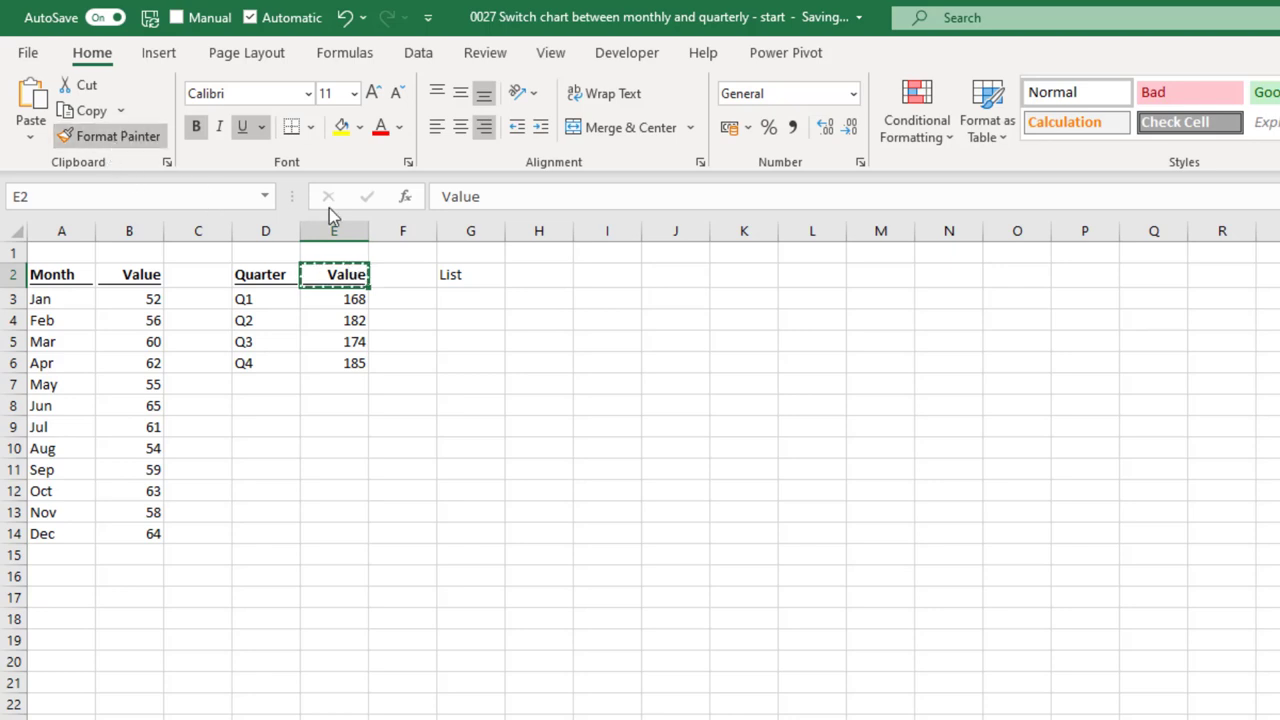
click(457, 270)
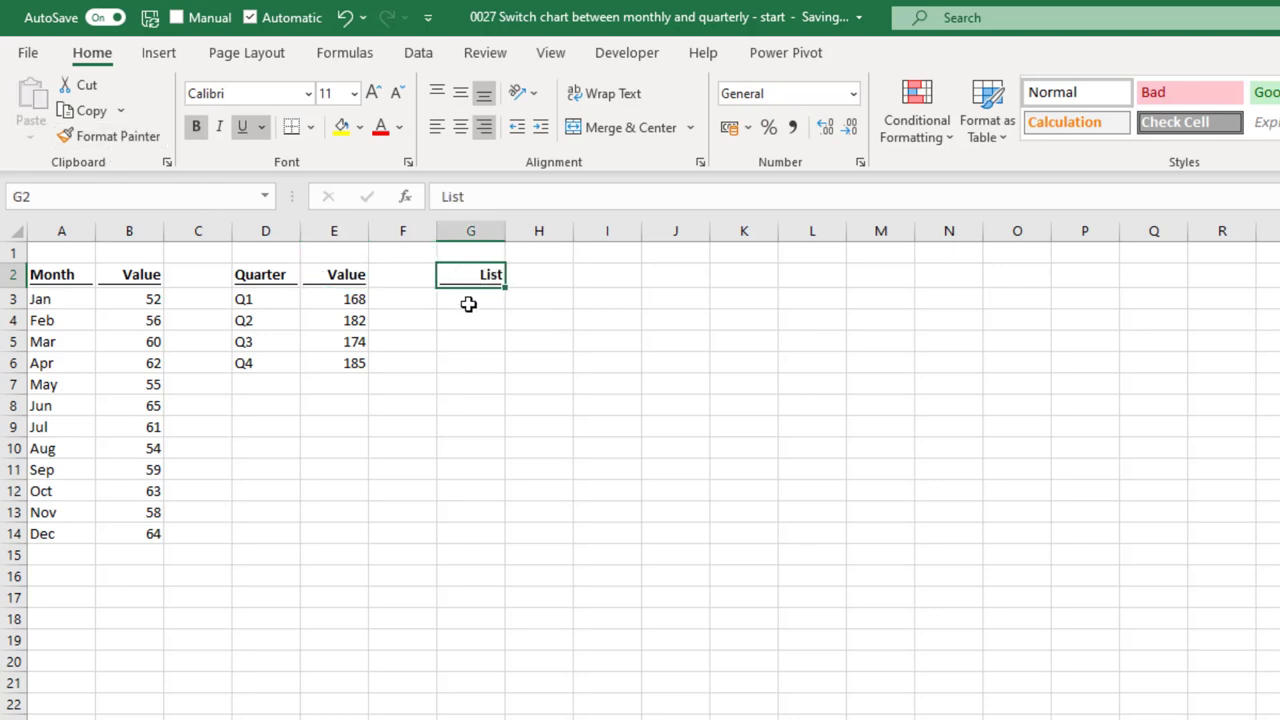
Enter Monthly in G3 and Quarterly in G4
click(468, 304)
text(Monthly)
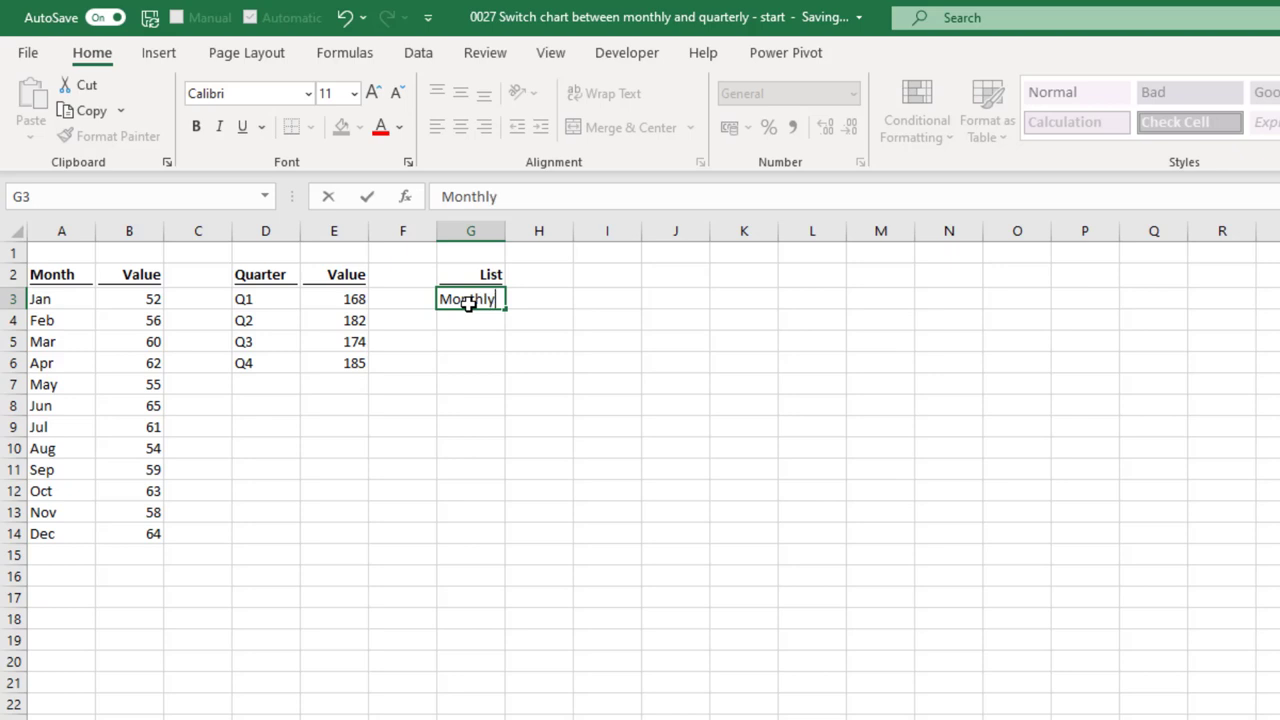
key(Return)
text(Quart)
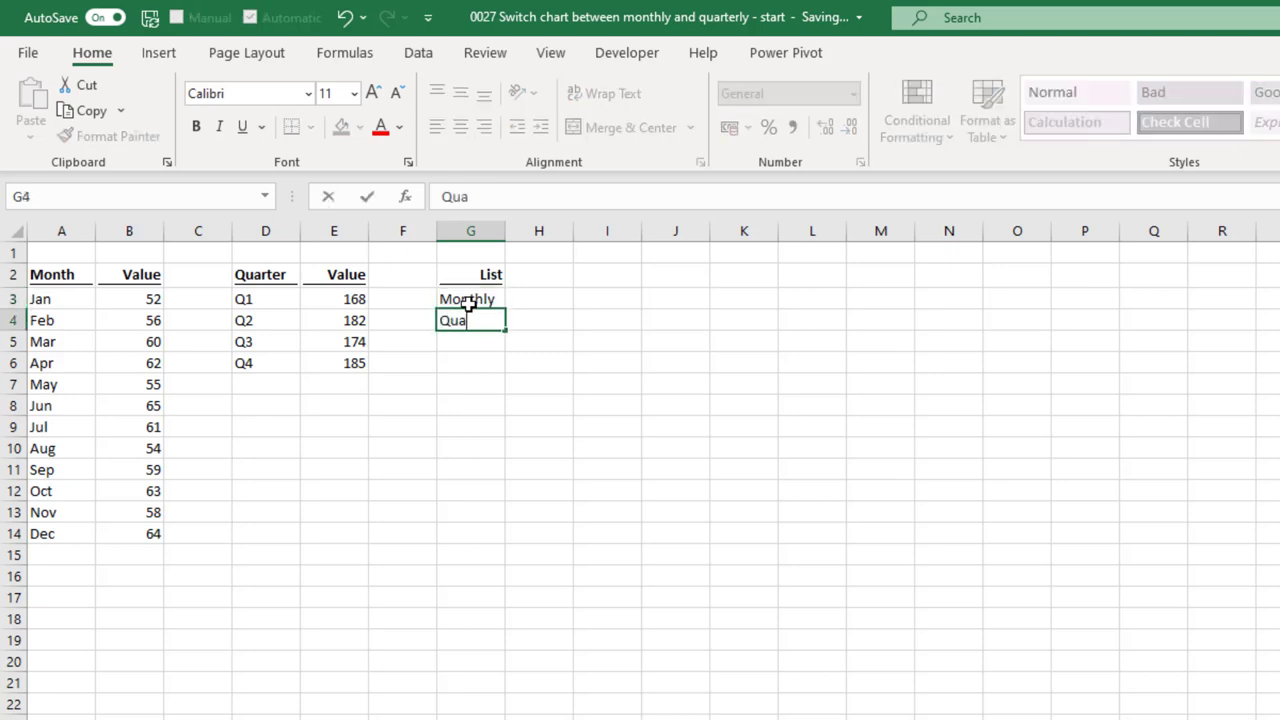
text(erly)
key(Return)
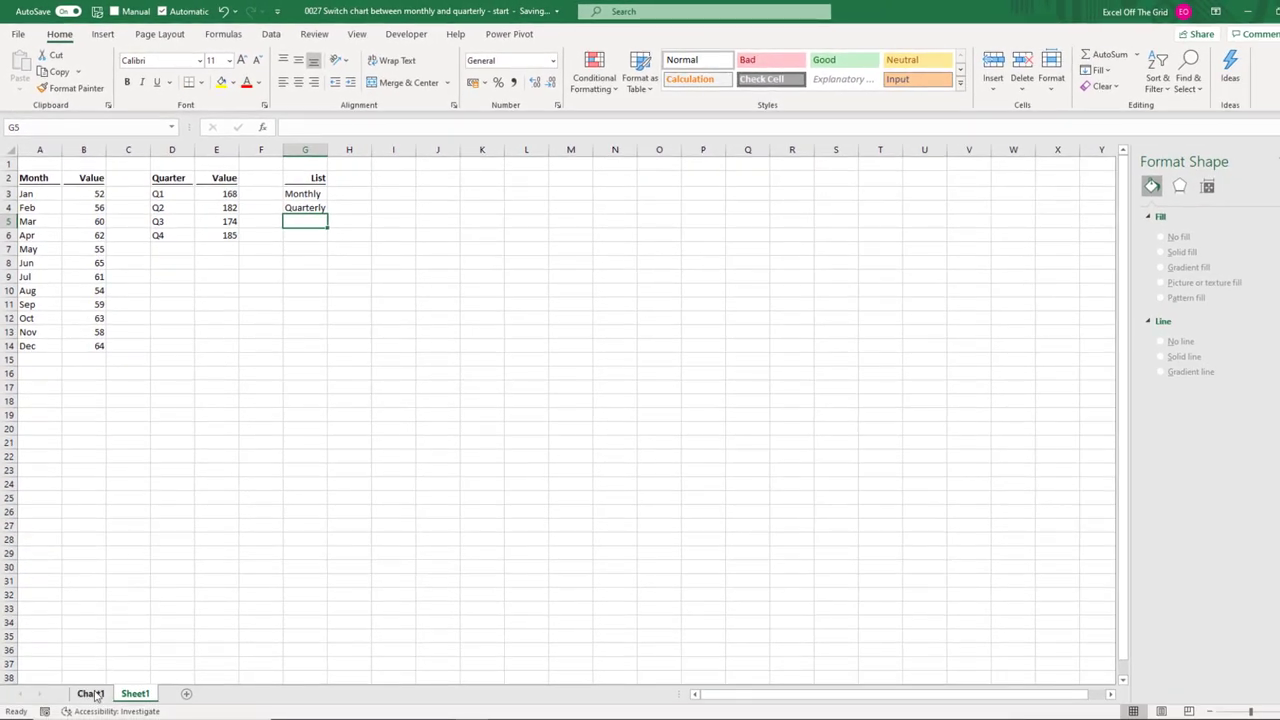
On Chart1, enable the Developer tab and draw a combo box at the chart's top right
click(90, 693)
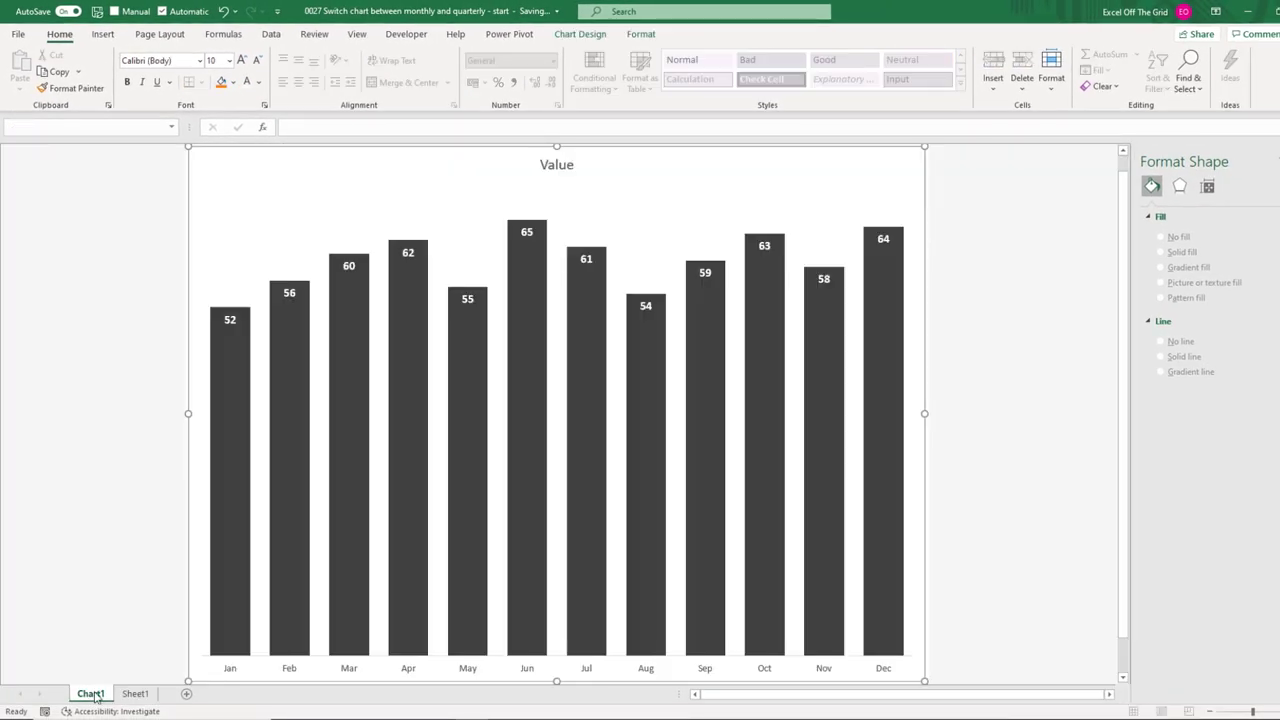
click(410, 36)
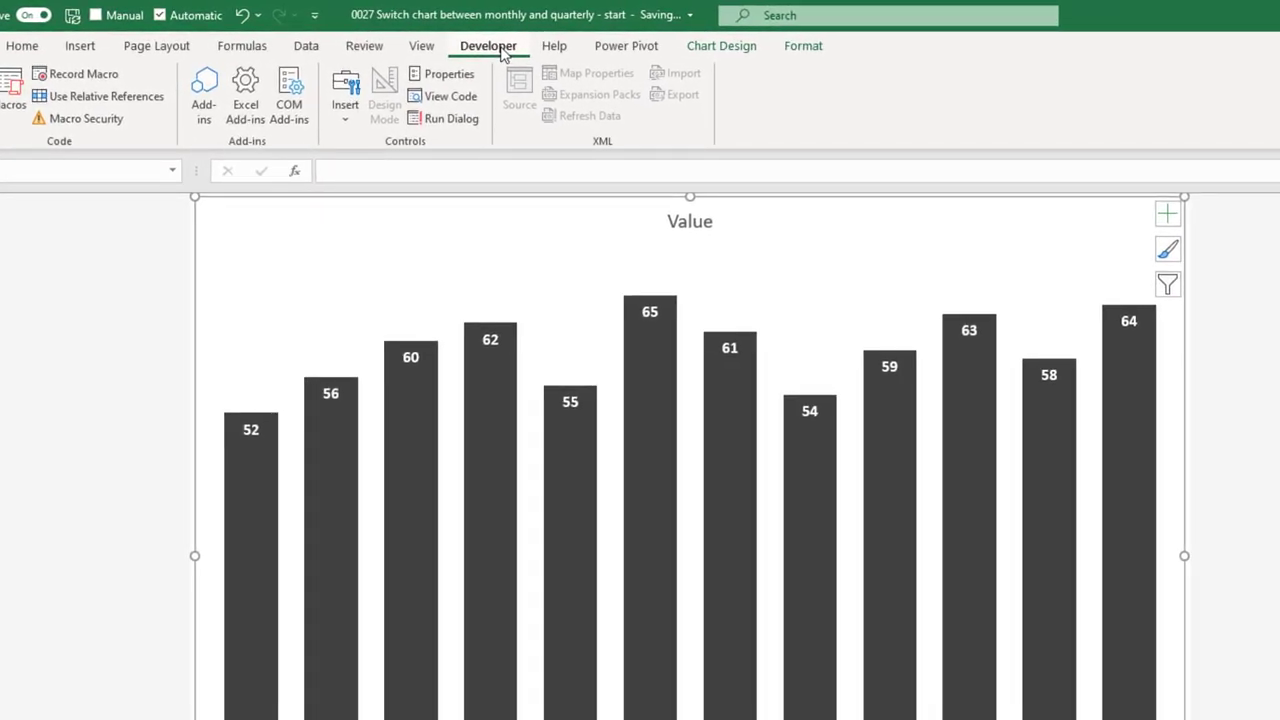
right_click(844, 101)
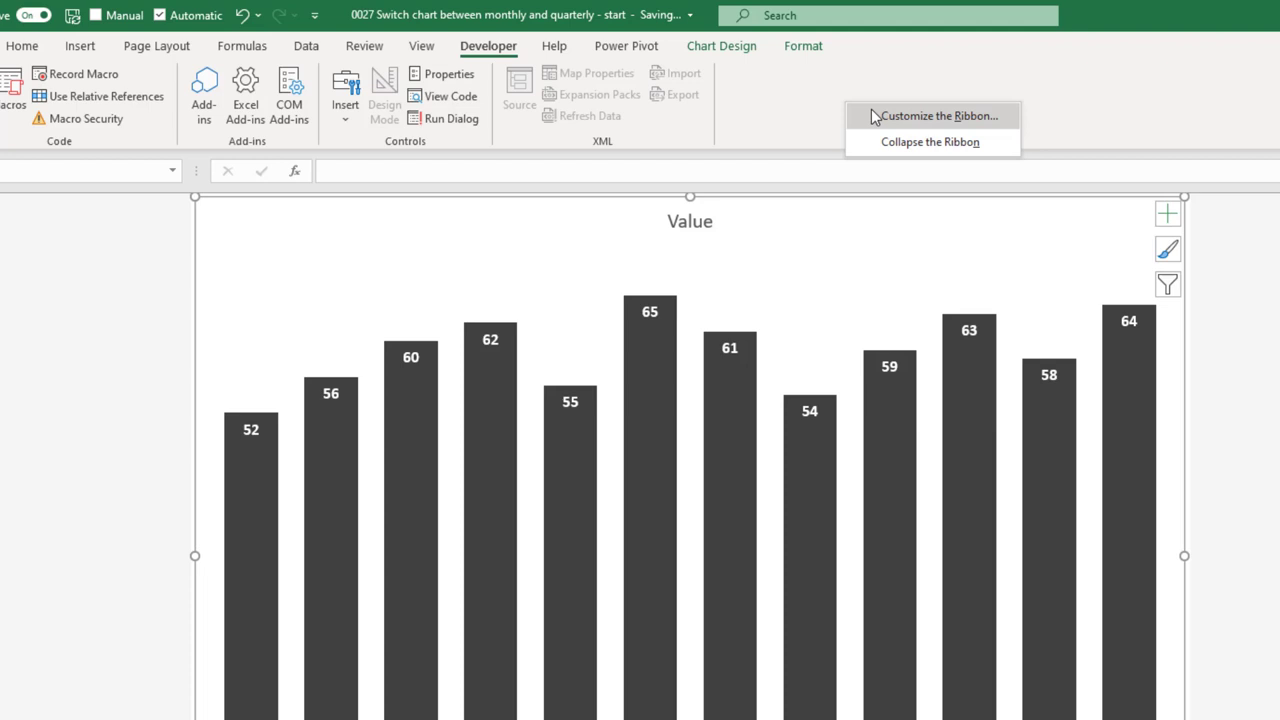
click(885, 117)
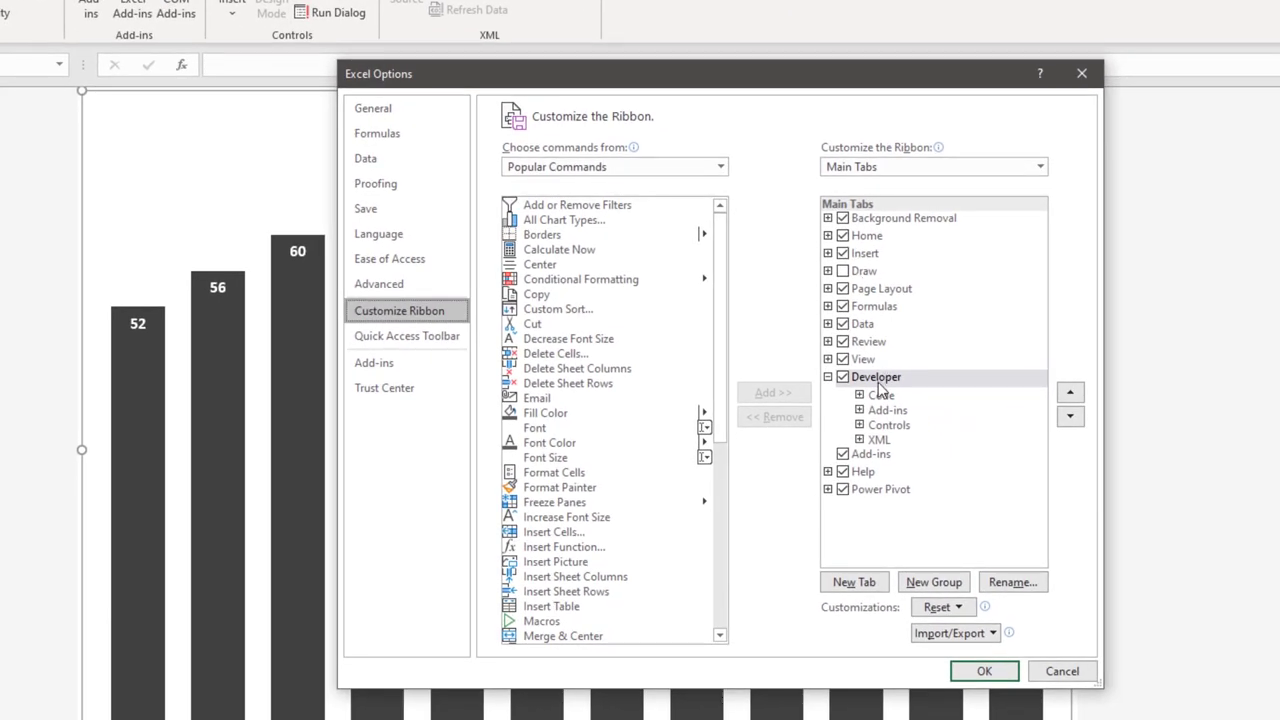
click(1002, 667)
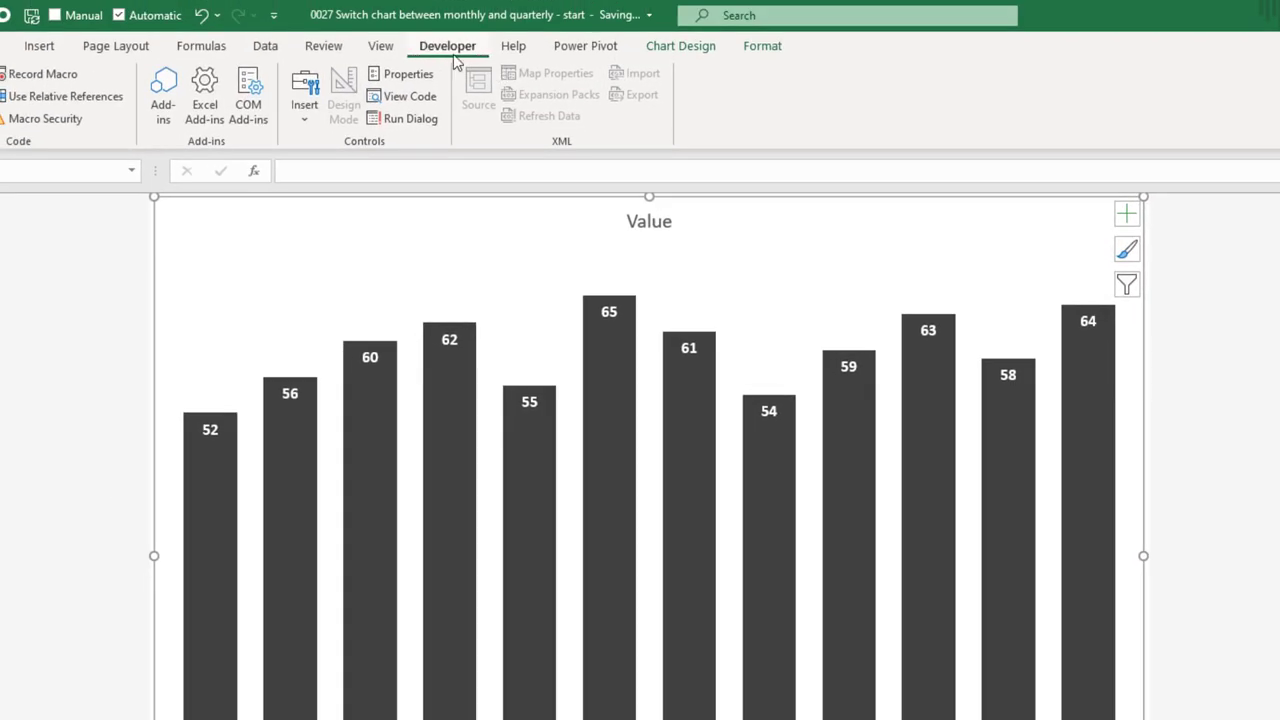
click(305, 122)
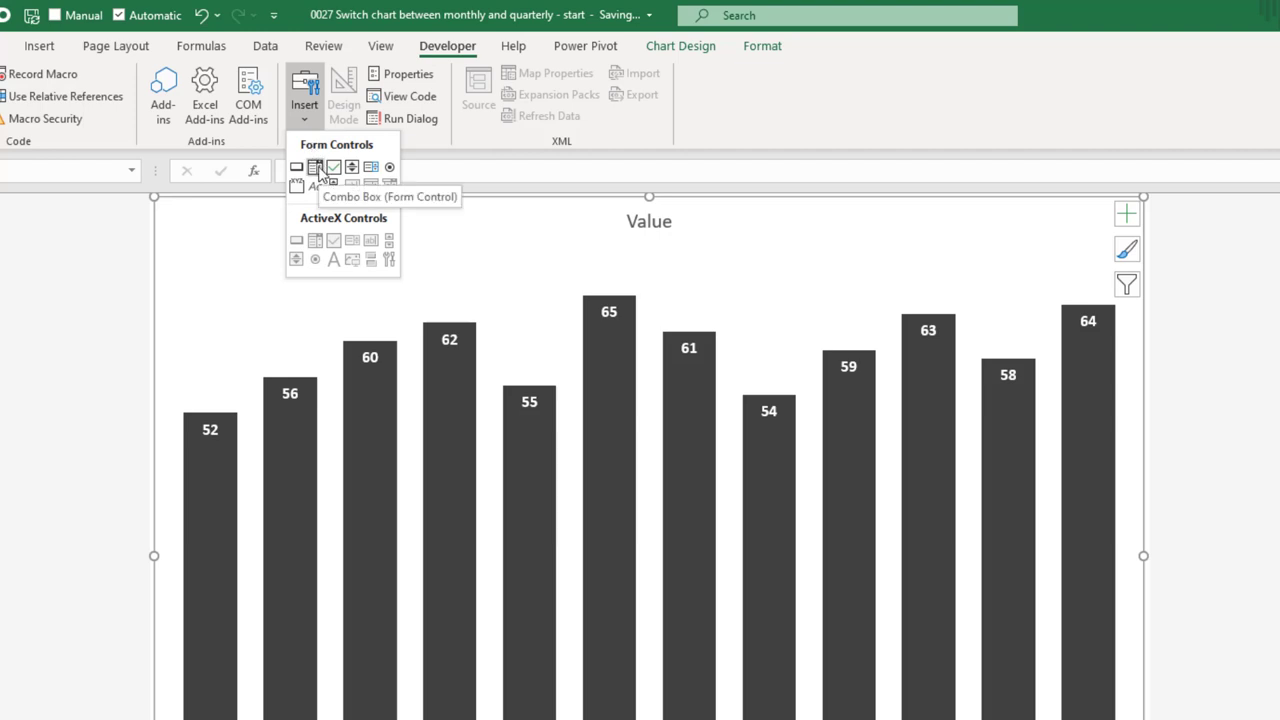
click(315, 167)
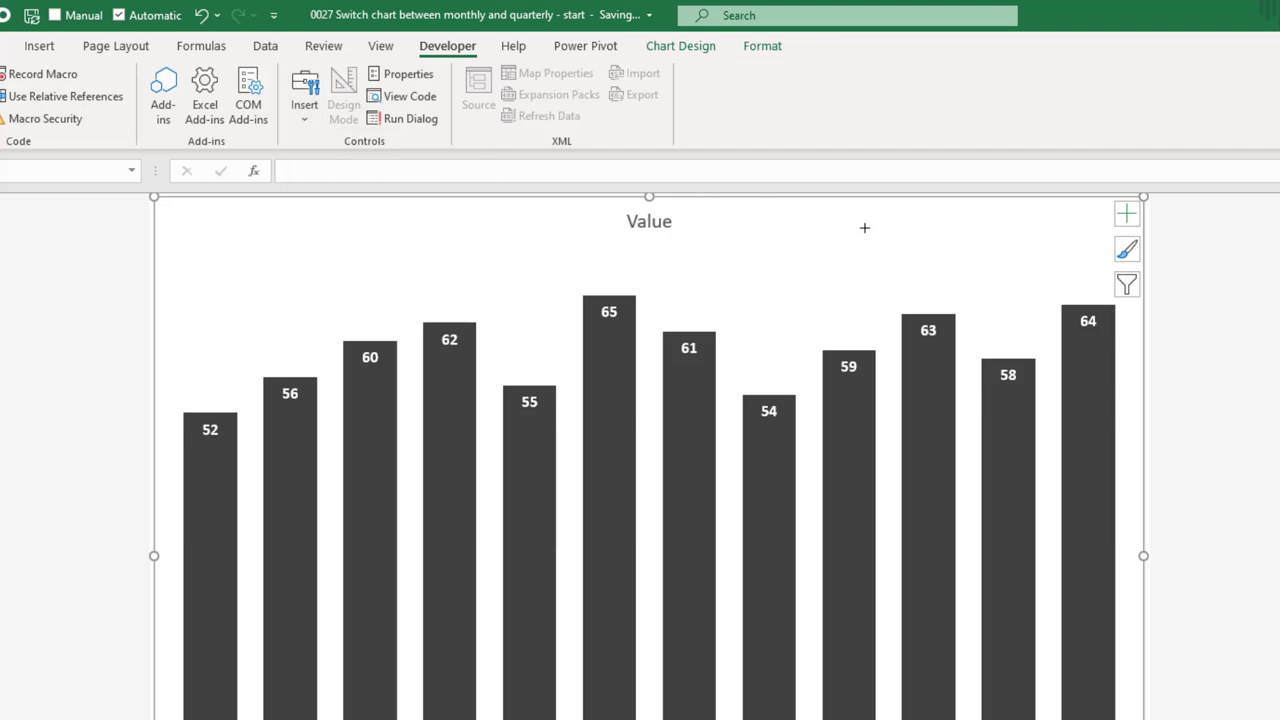
drag(875, 223, 1097, 253)
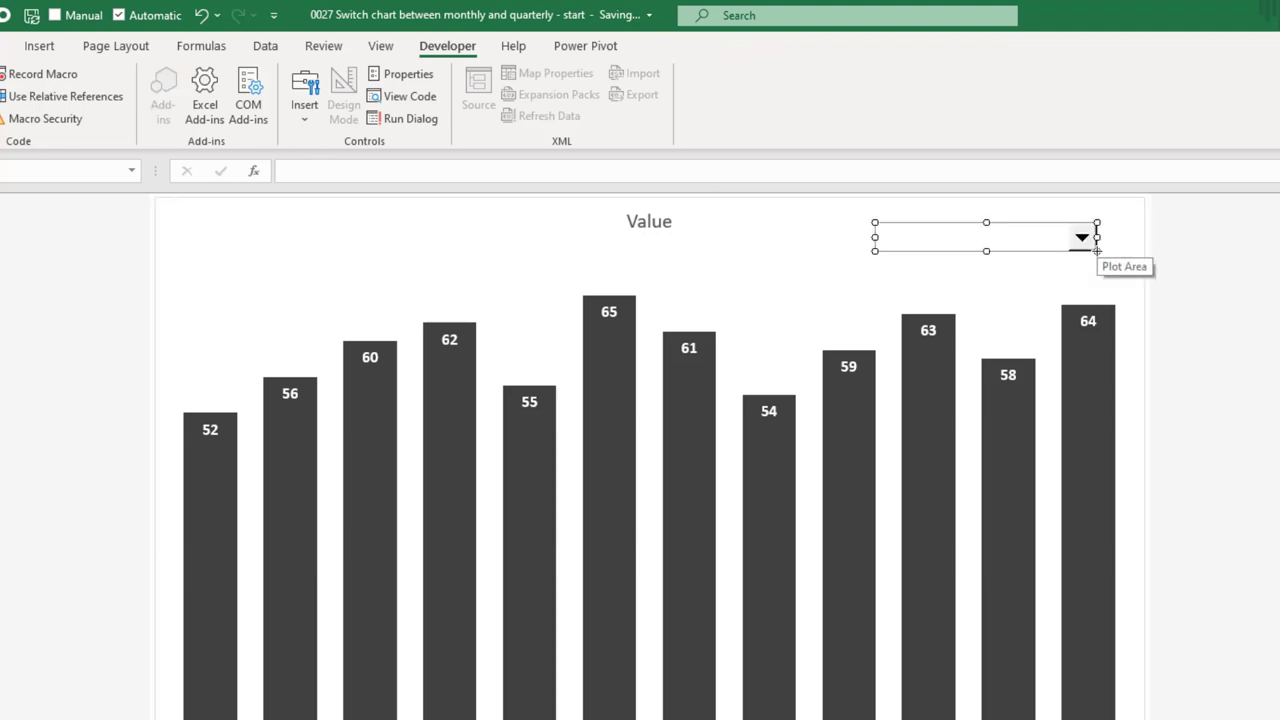
Set the combo box input range to $G$3:$G$4 and cell link to $H$3
right_click(1037, 250)
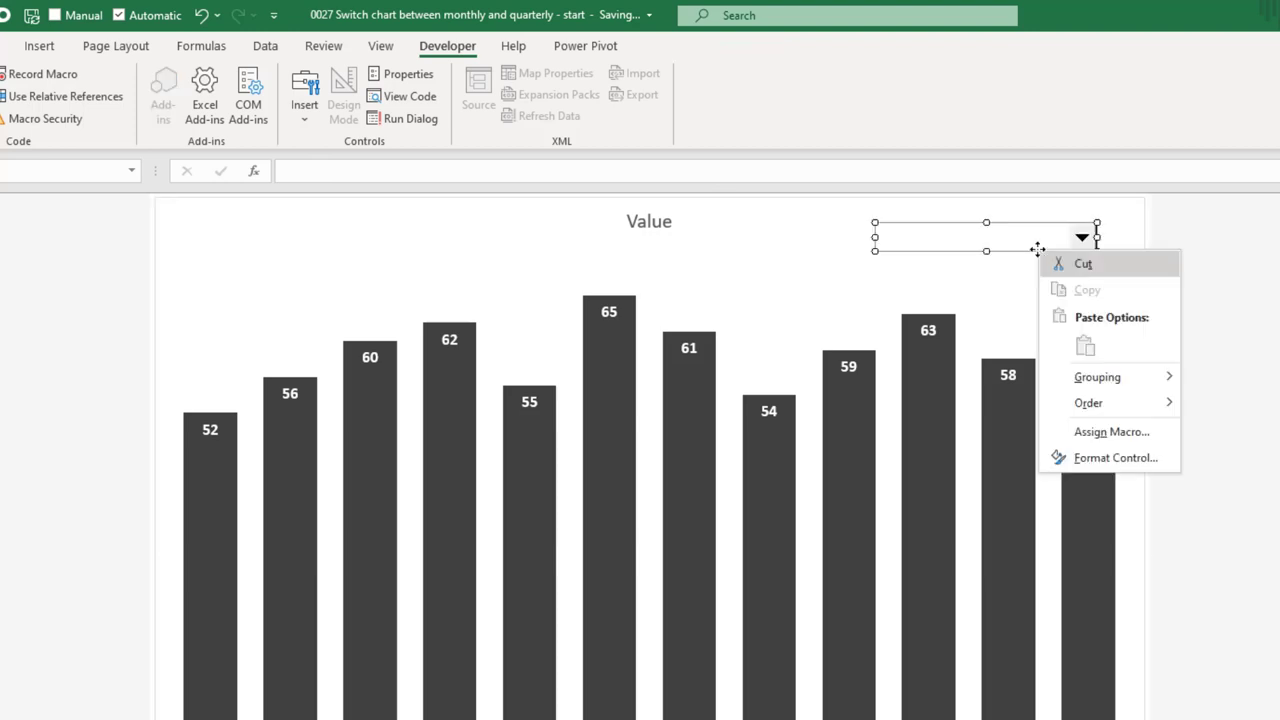
click(1121, 457)
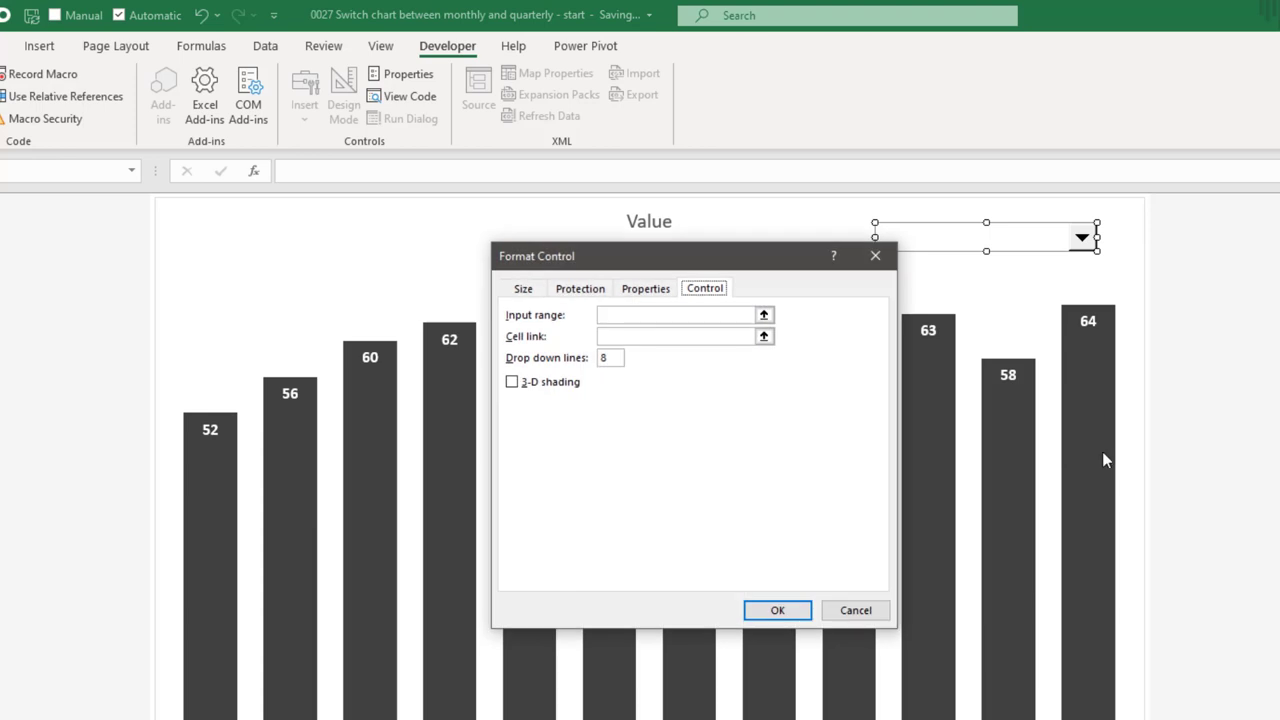
click(764, 315)
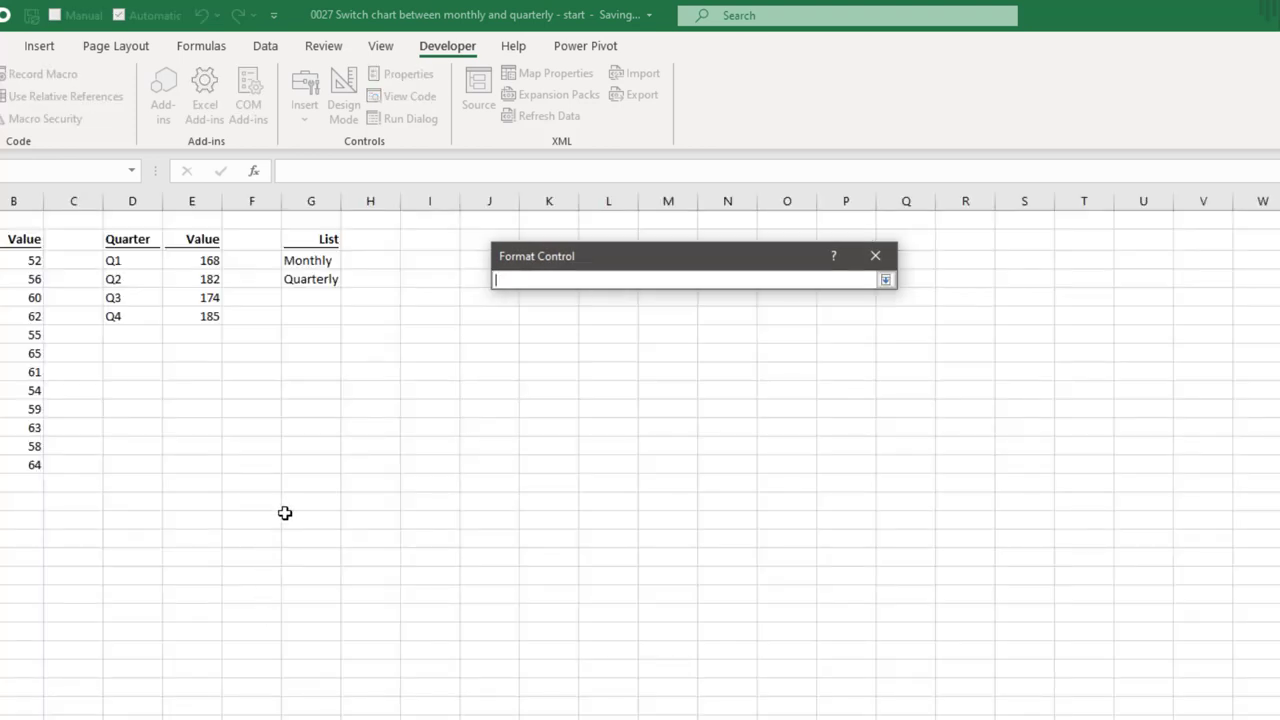
drag(318, 265, 318, 282)
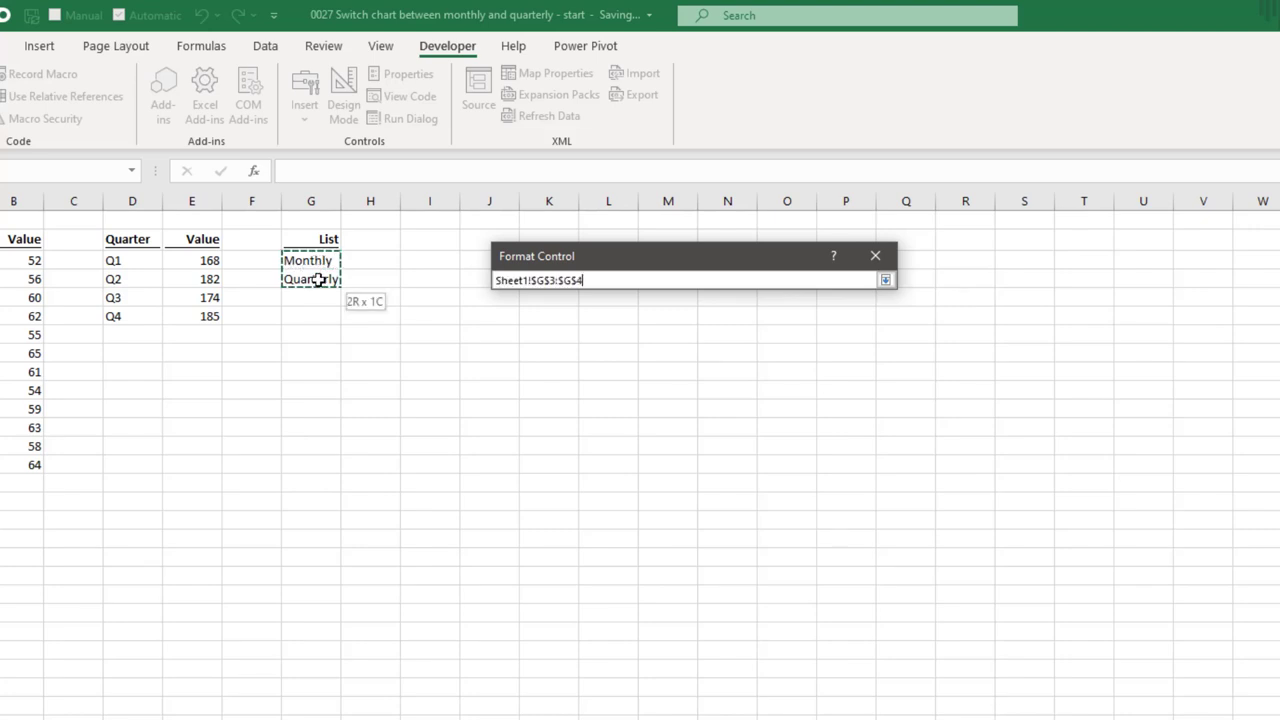
click(885, 280)
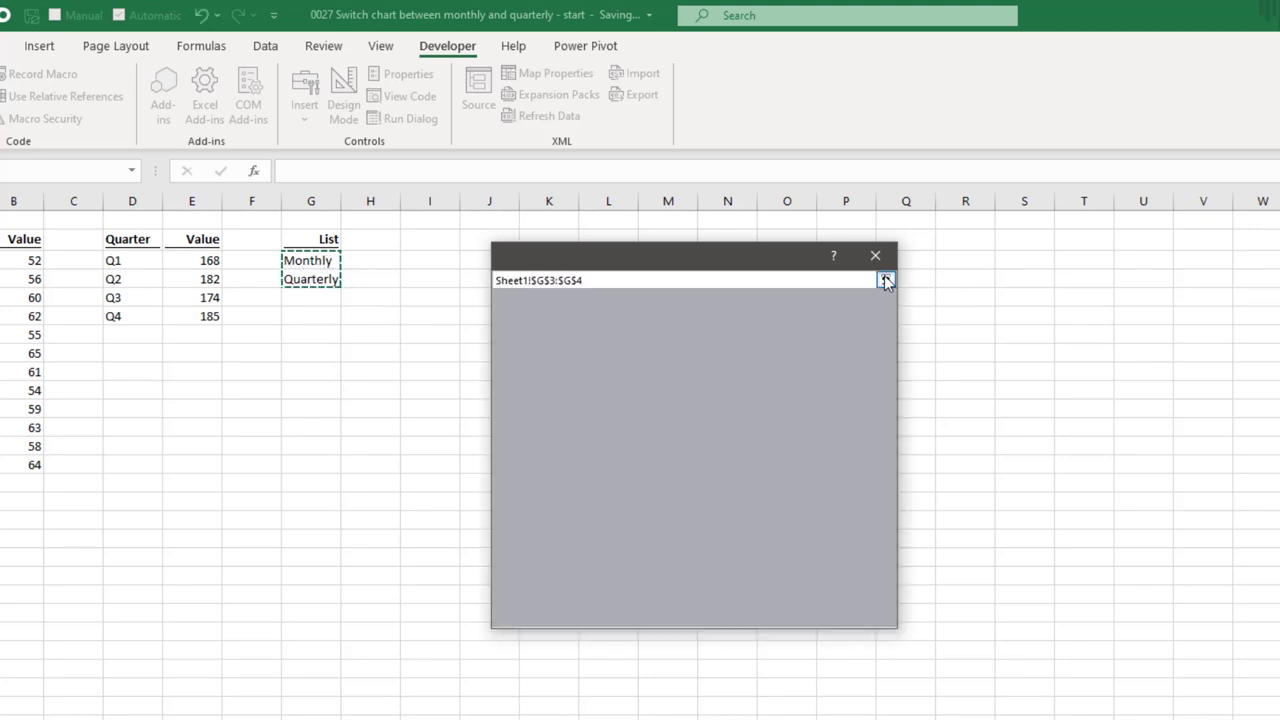
click(764, 336)
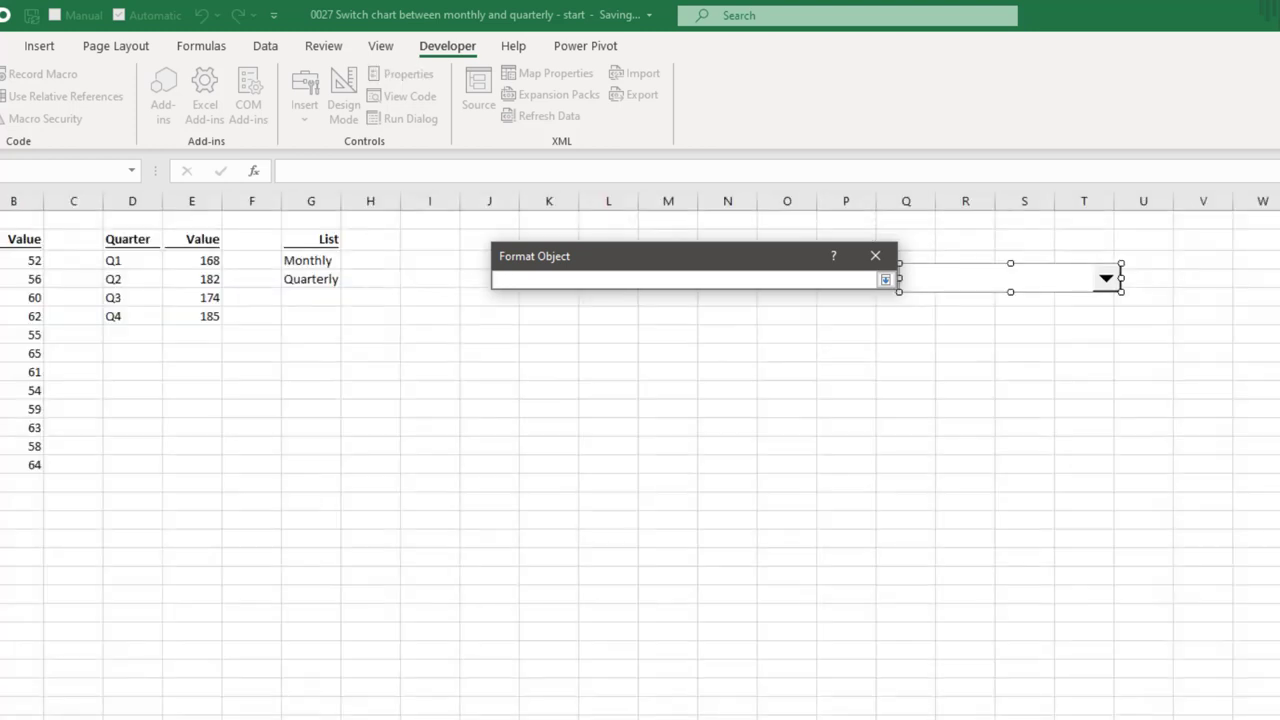
click(378, 264)
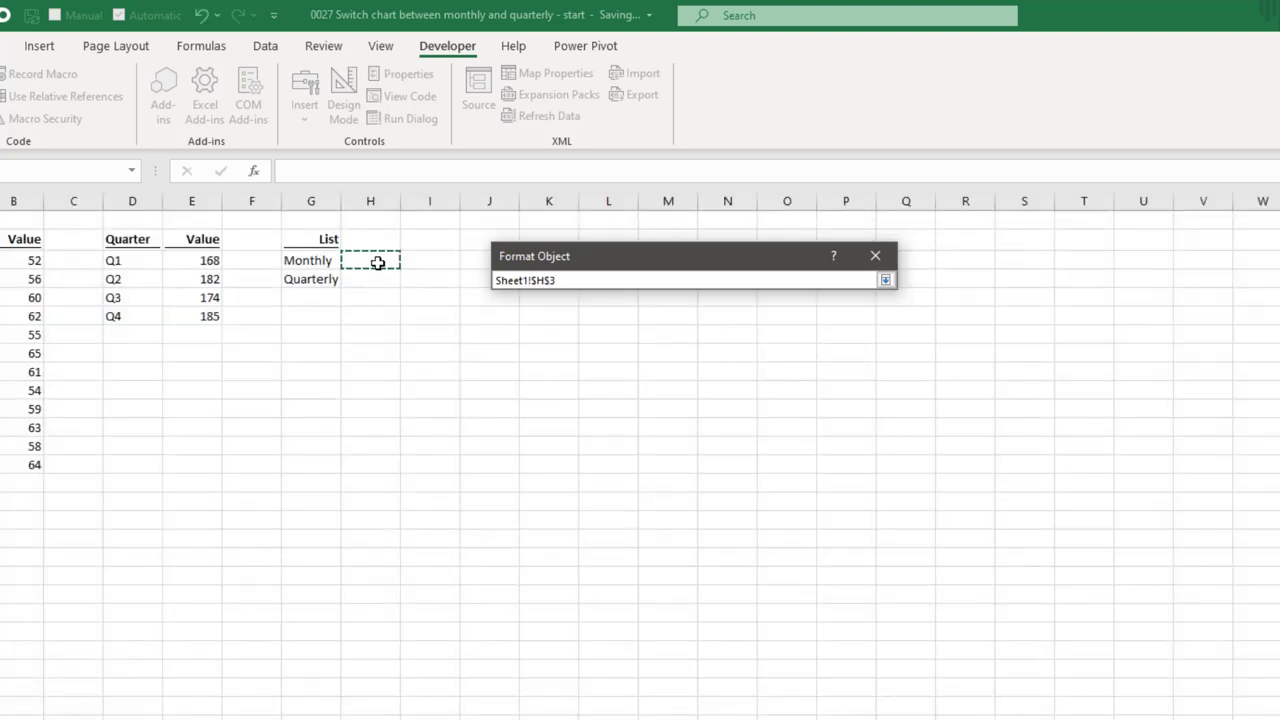
click(885, 280)
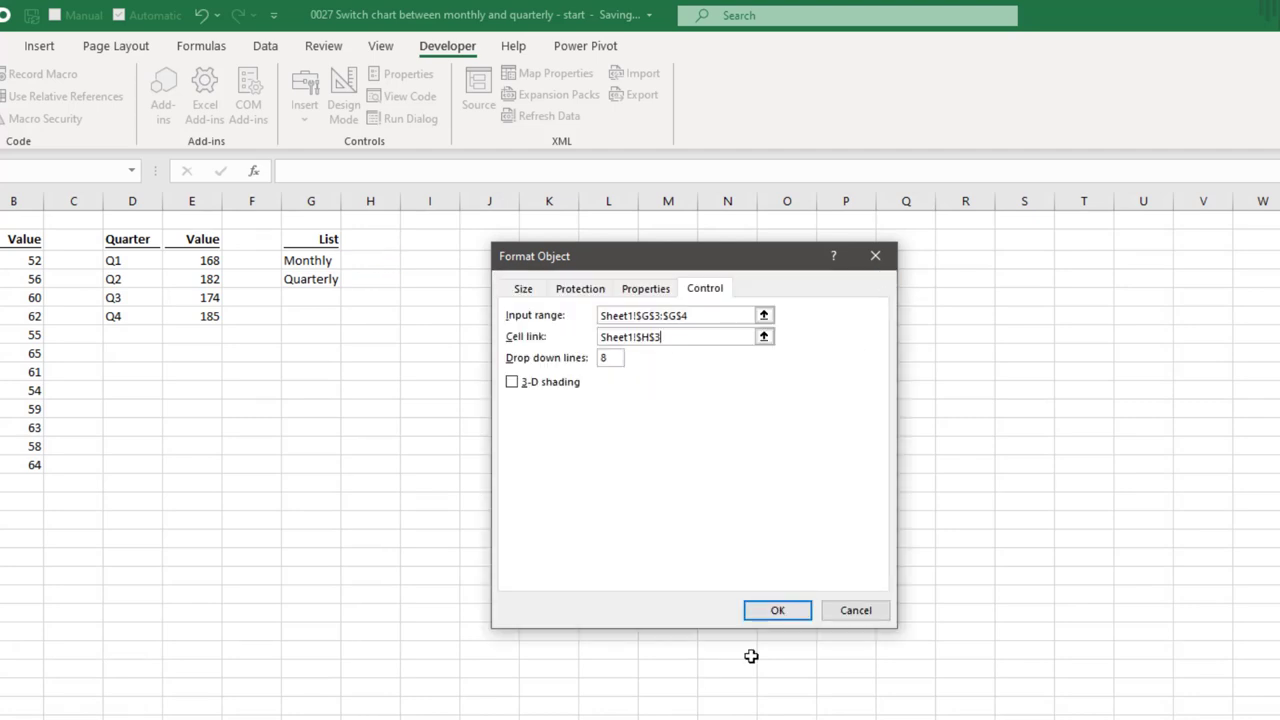
click(777, 611)
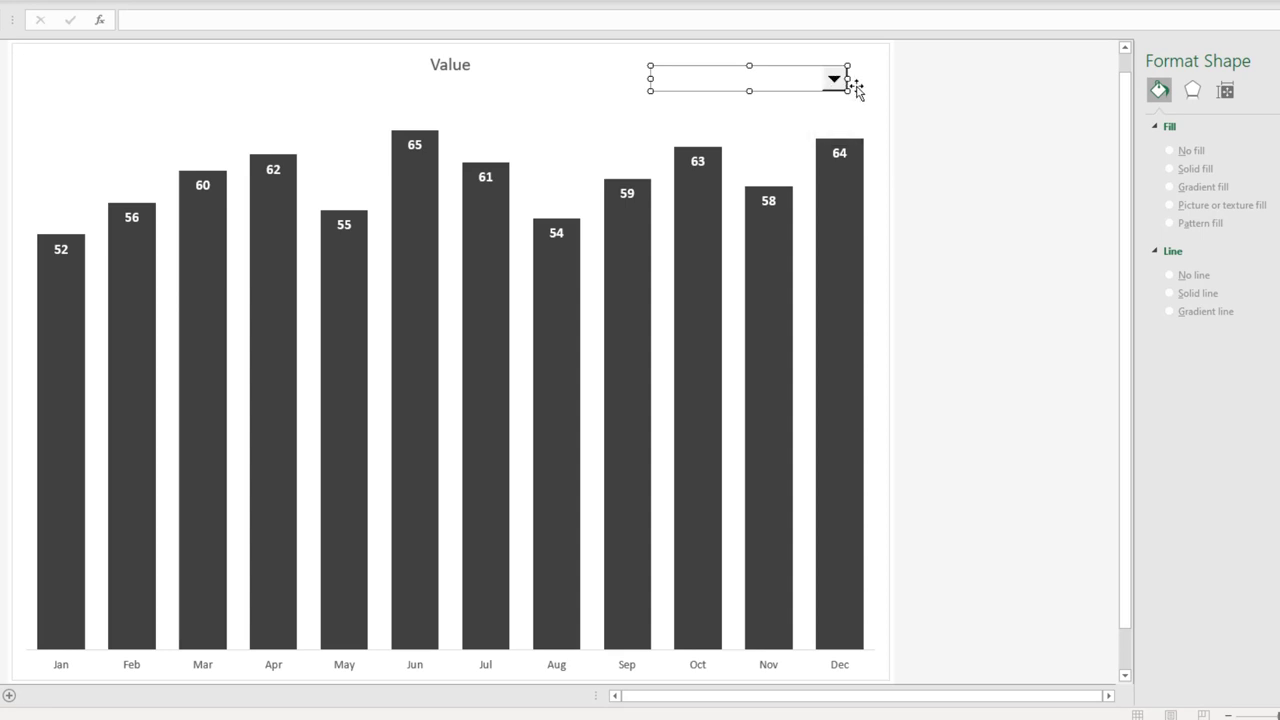
Switch the drop-down between Monthly and Quarterly several times, finishing on Monthly
click(833, 80)
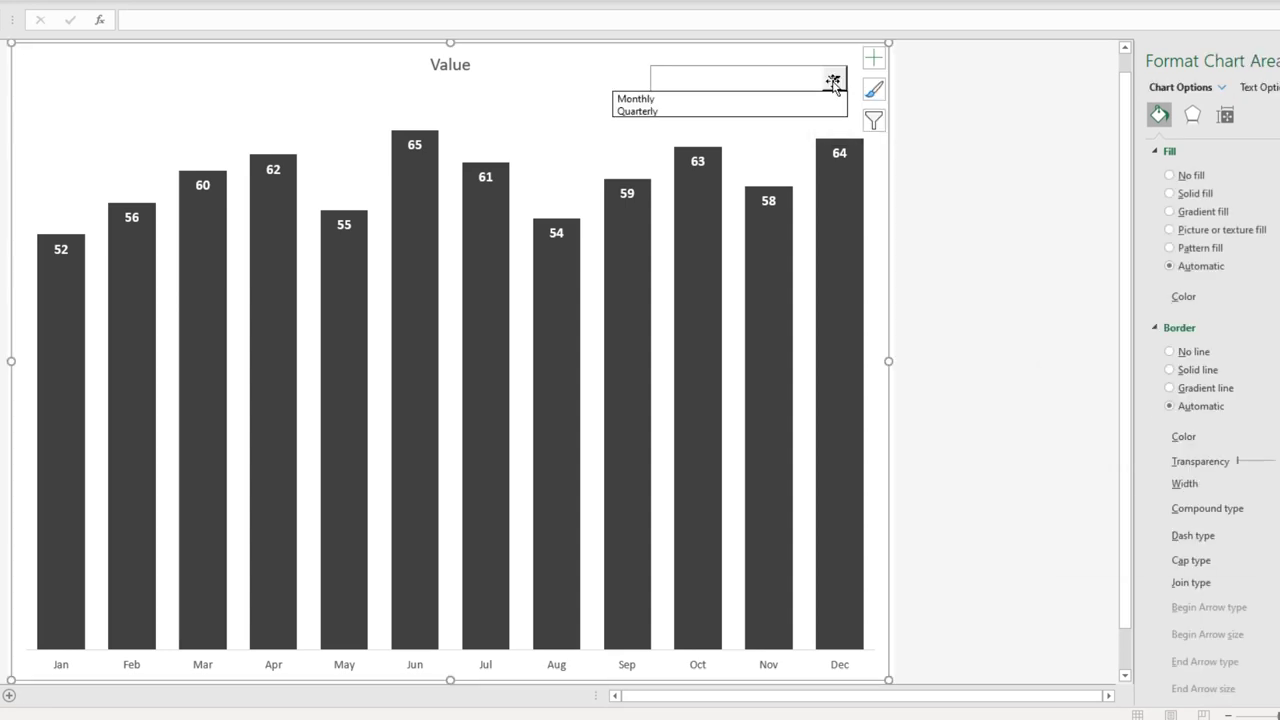
click(817, 100)
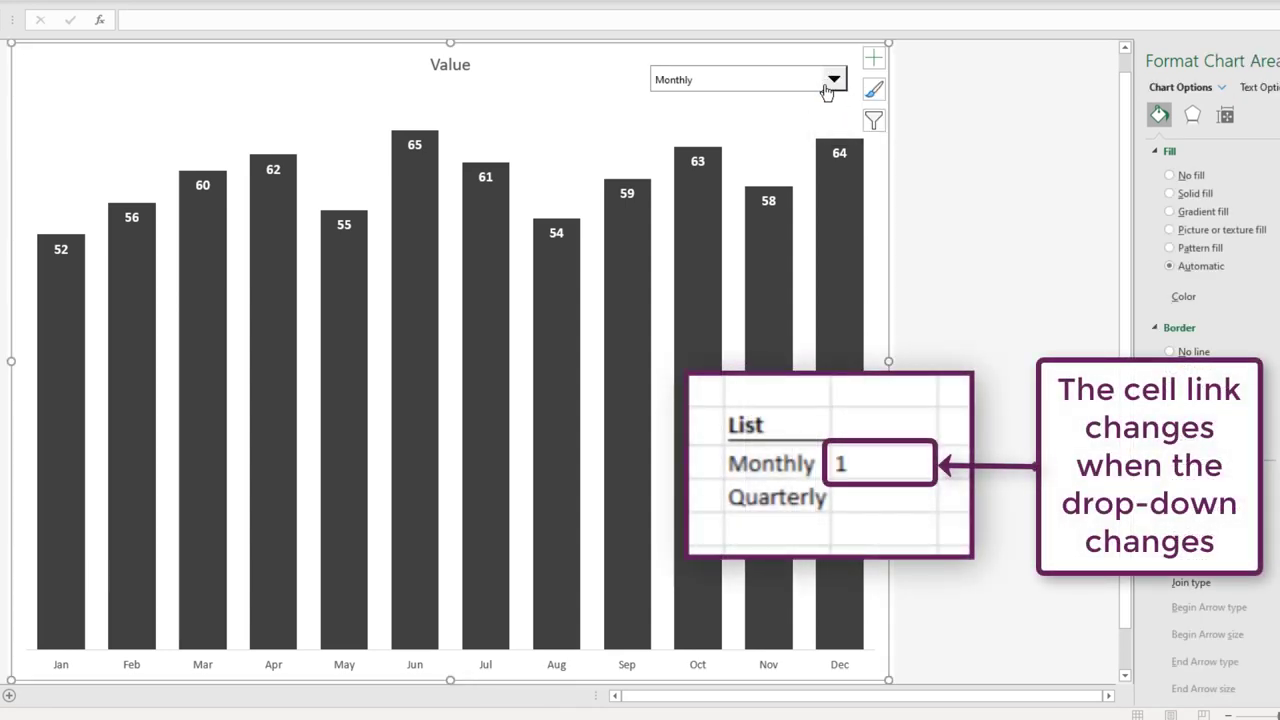
click(833, 80)
click(812, 112)
click(833, 82)
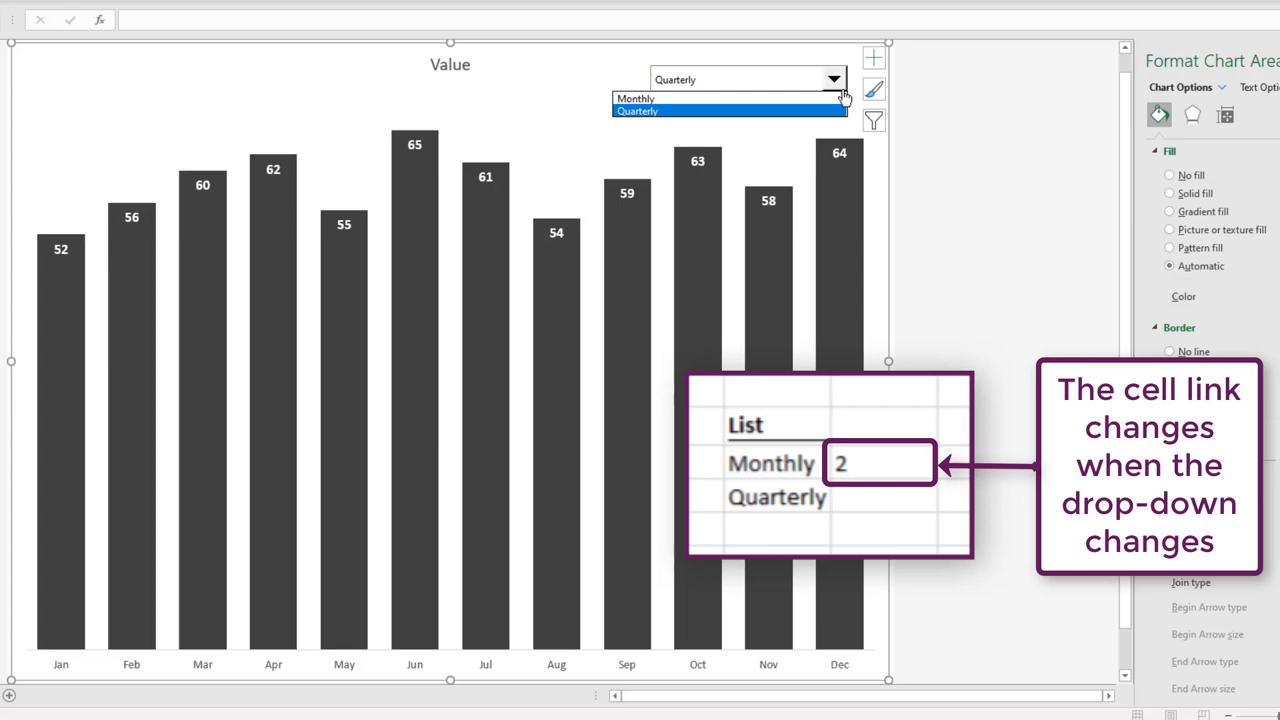
click(830, 99)
click(835, 84)
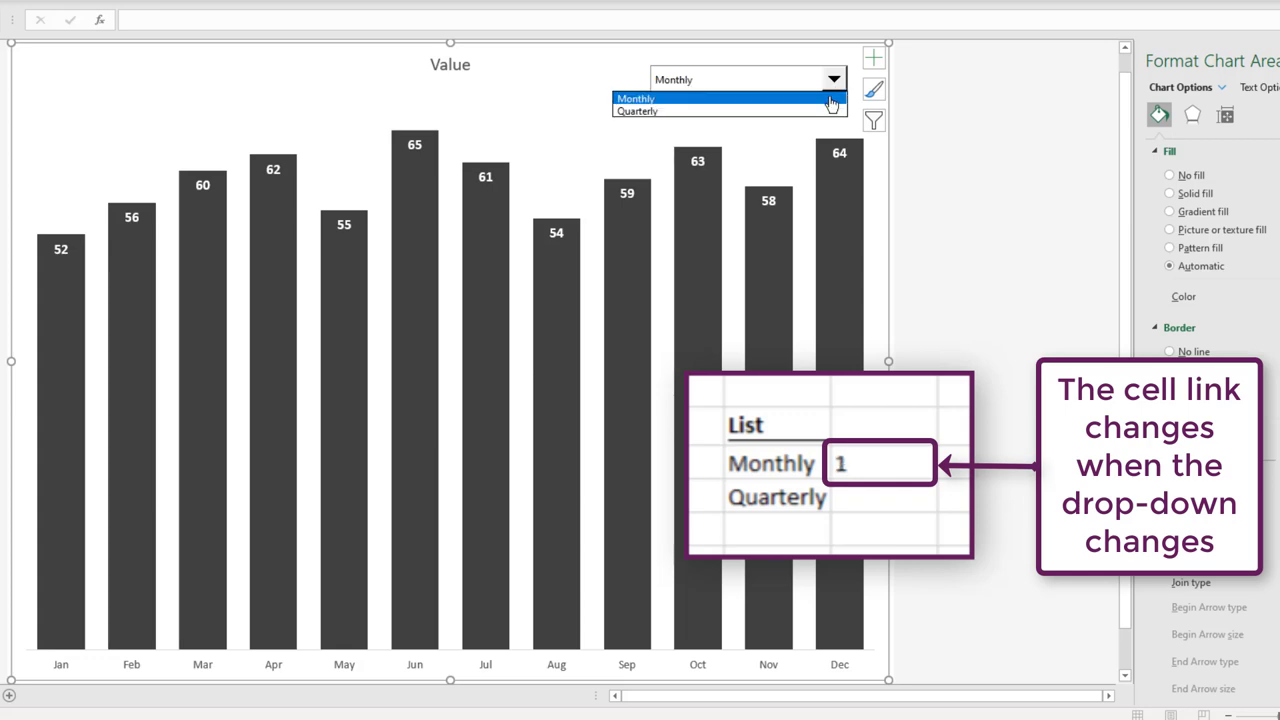
click(830, 106)
click(833, 80)
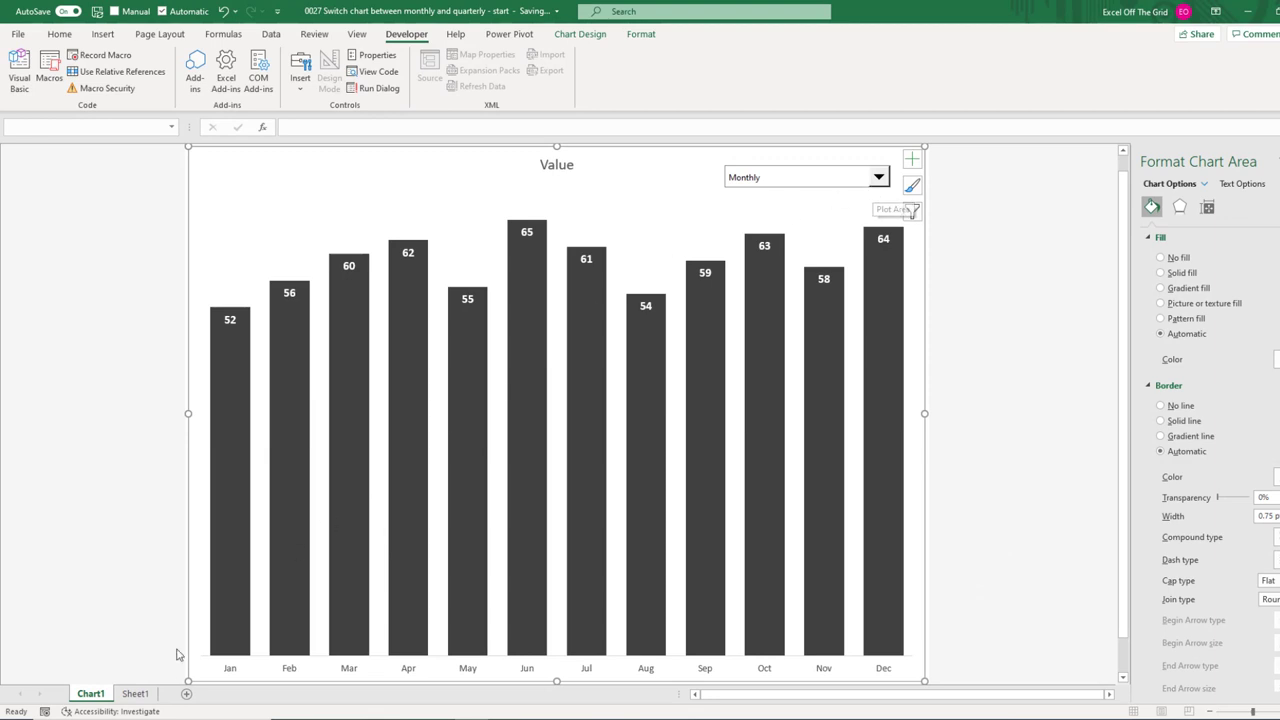
Switch to the Sheet1 worksheet tab
click(135, 693)
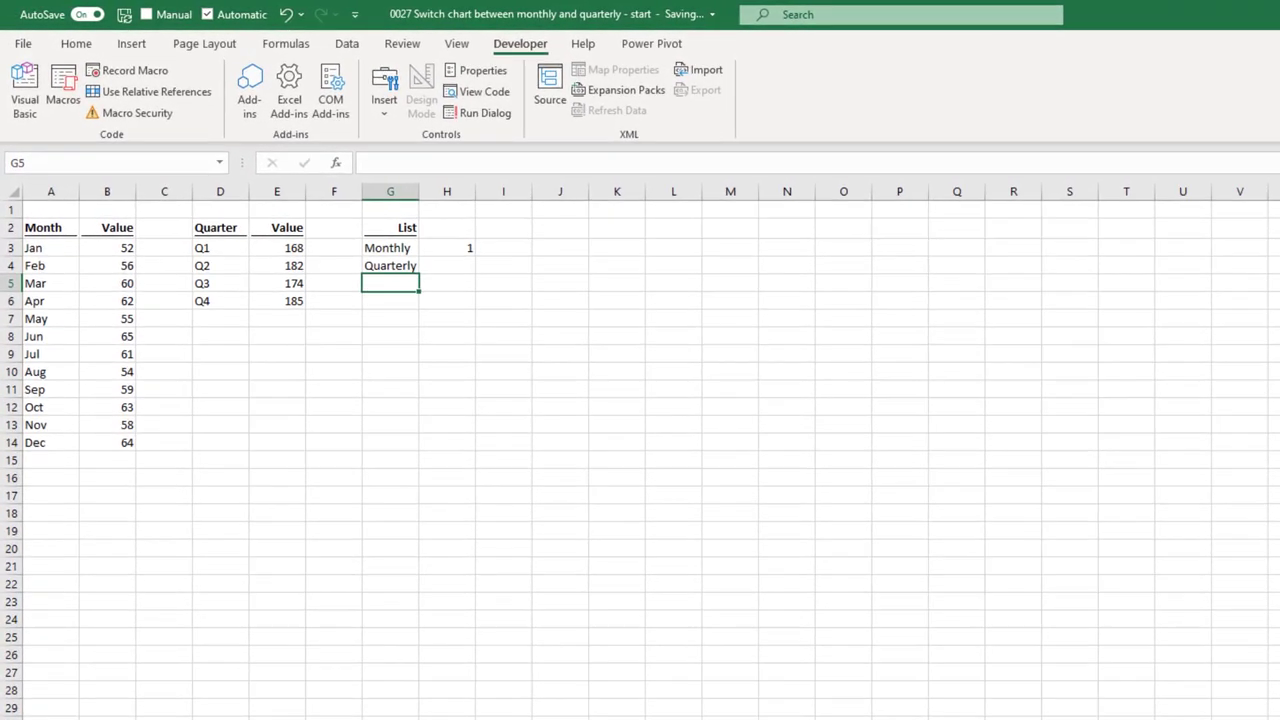
In Name Manager, start a new name called ChartSource
click(295, 46)
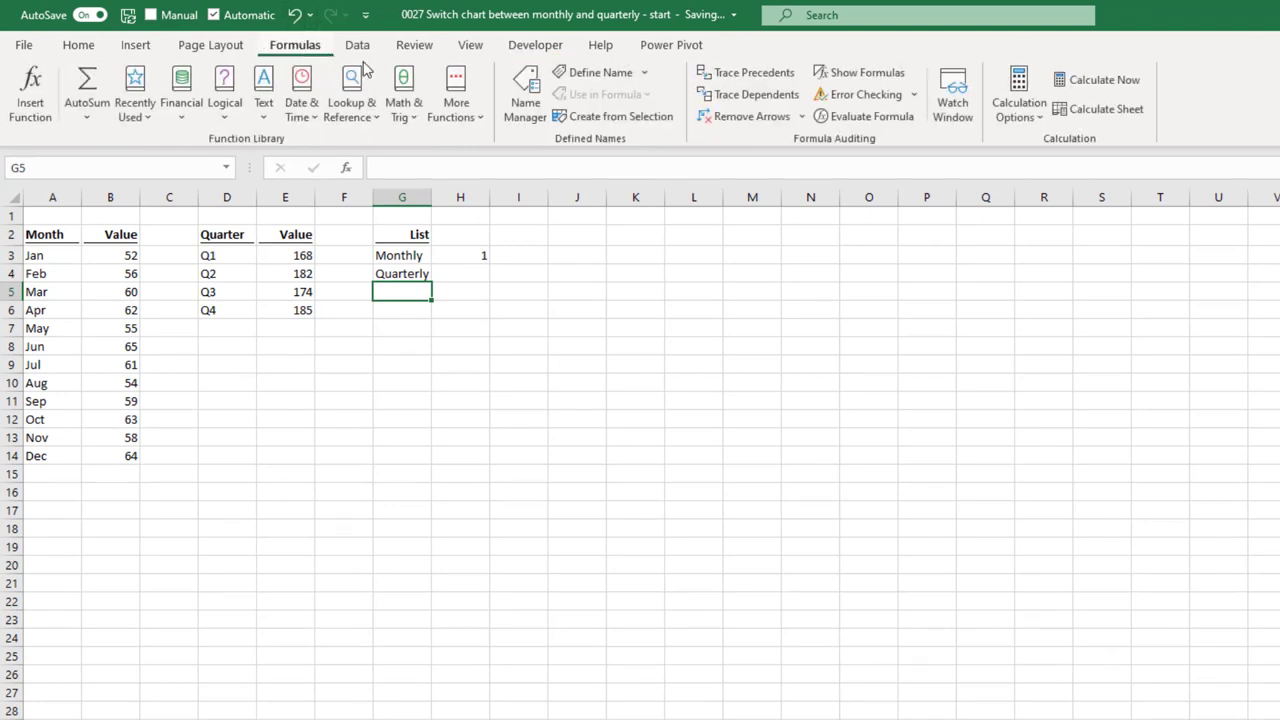
click(527, 104)
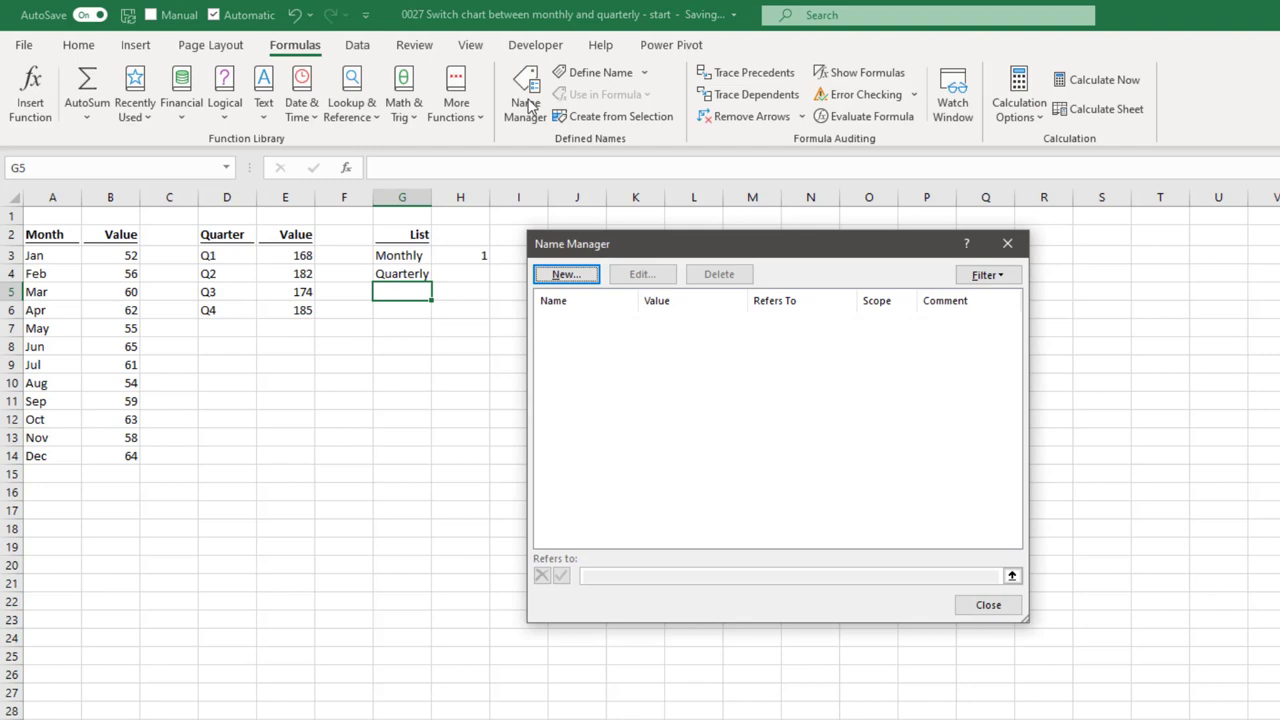
click(572, 281)
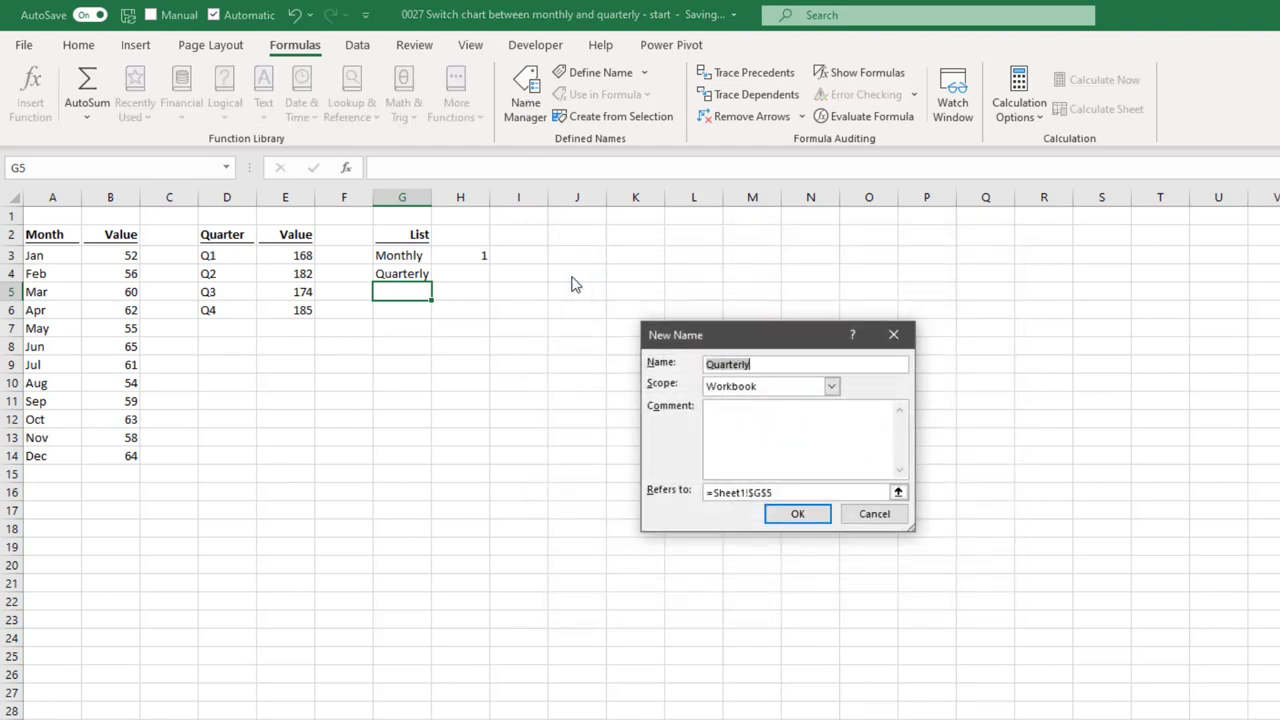
key(BackSpace)
text(Chart)
text(Source)
drag(806, 492, 690, 497)
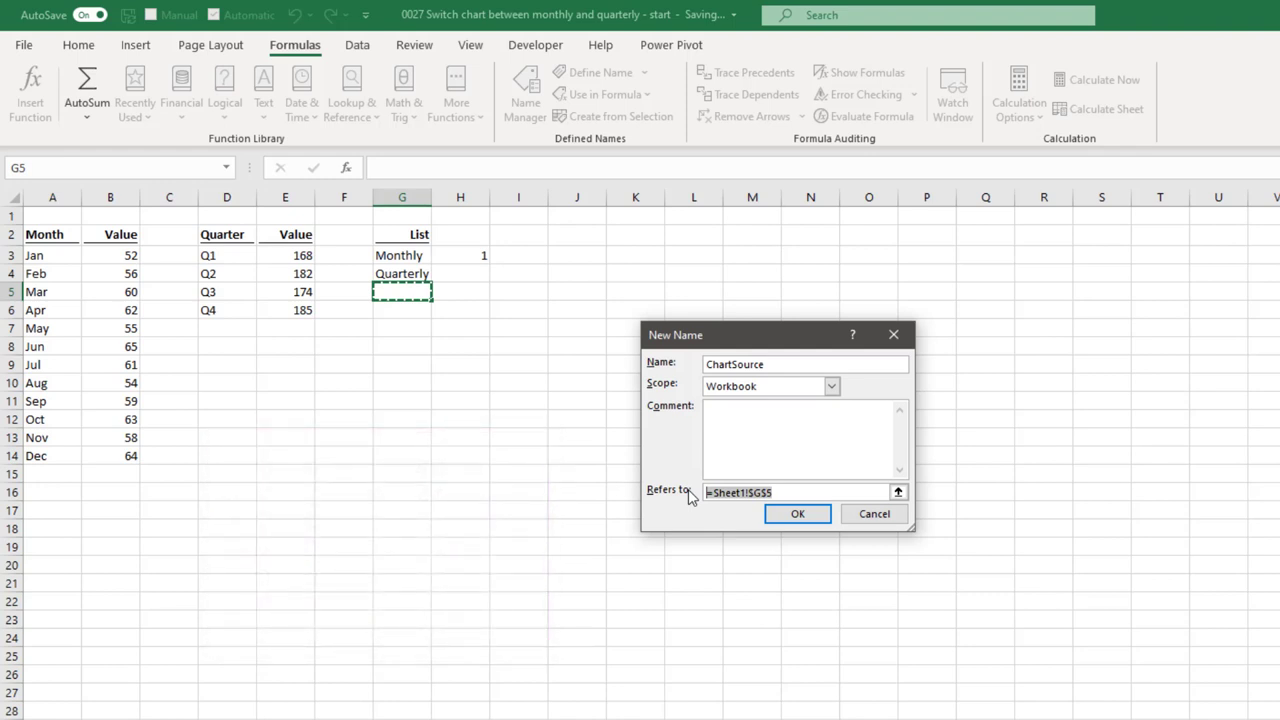
Make ChartSource refer to =CHOOSE(Sheet1!$H$3,Sheet1!$B$3:$B$14,Sheet1!$E$3:$E$6) and save it
key(BackSpace)
text(=CHOOS)
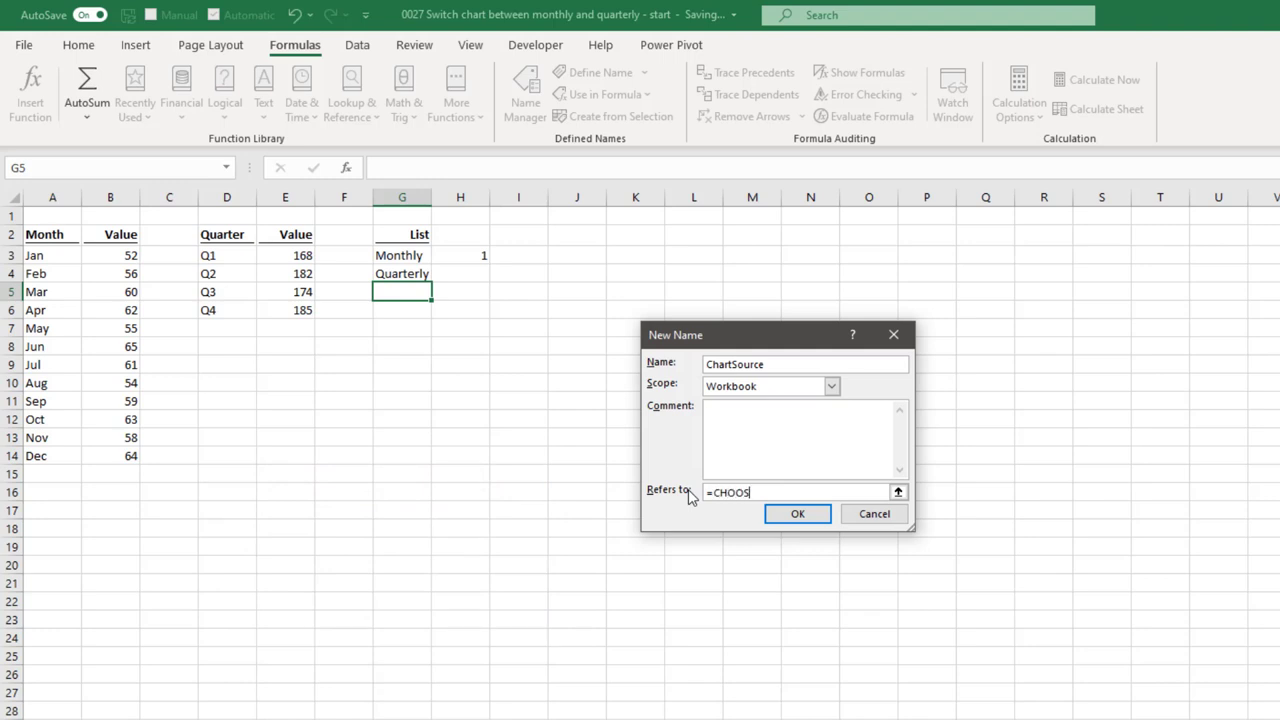
text(E()
click(465, 254)
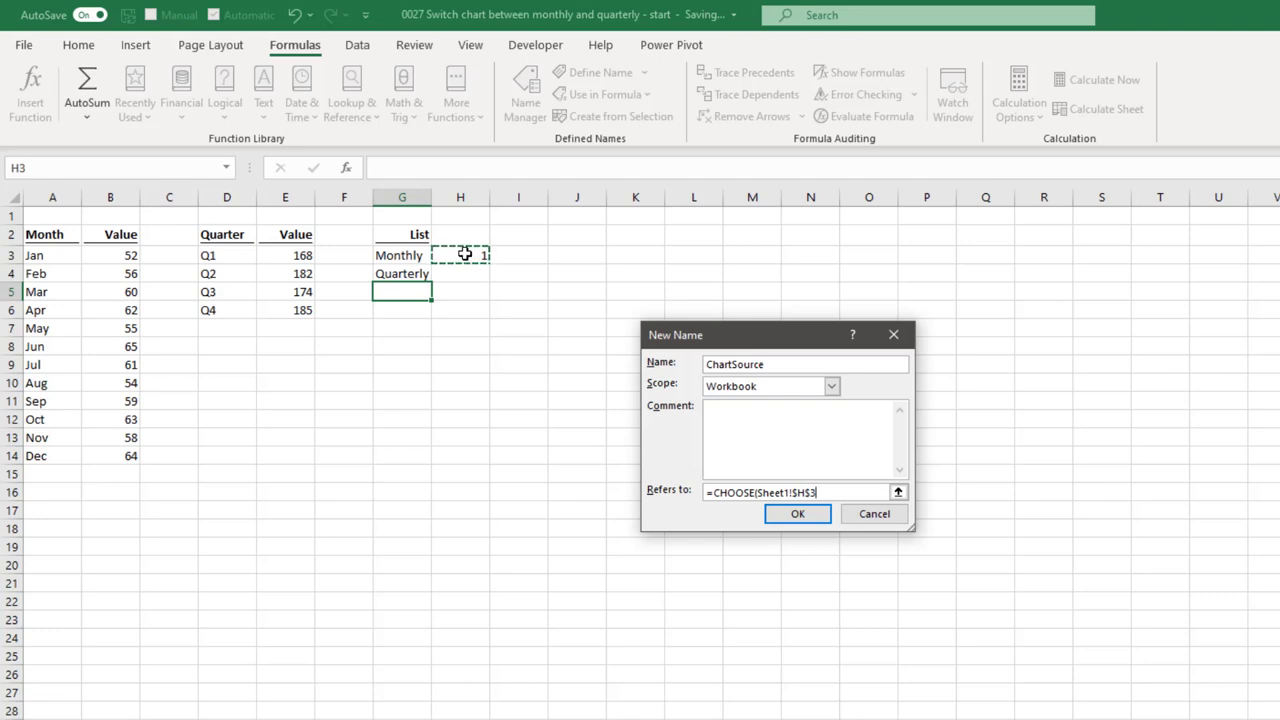
text(,)
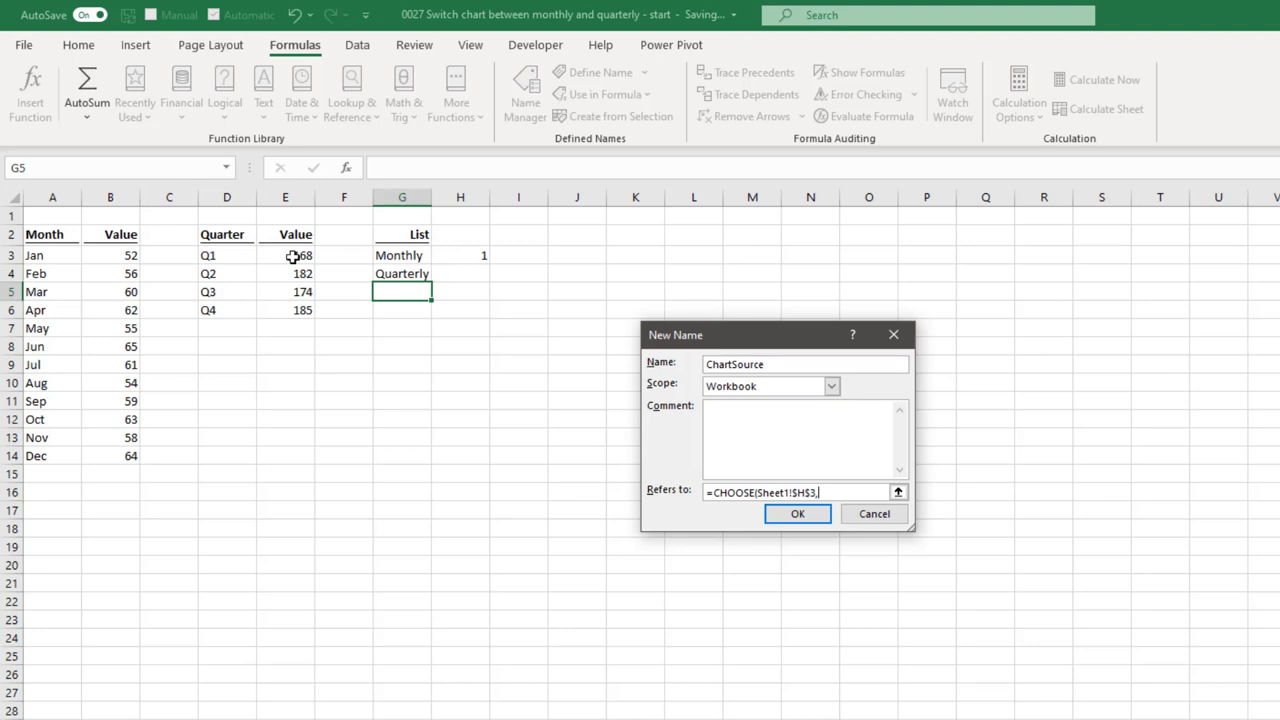
click(108, 254)
drag(108, 254, 120, 454)
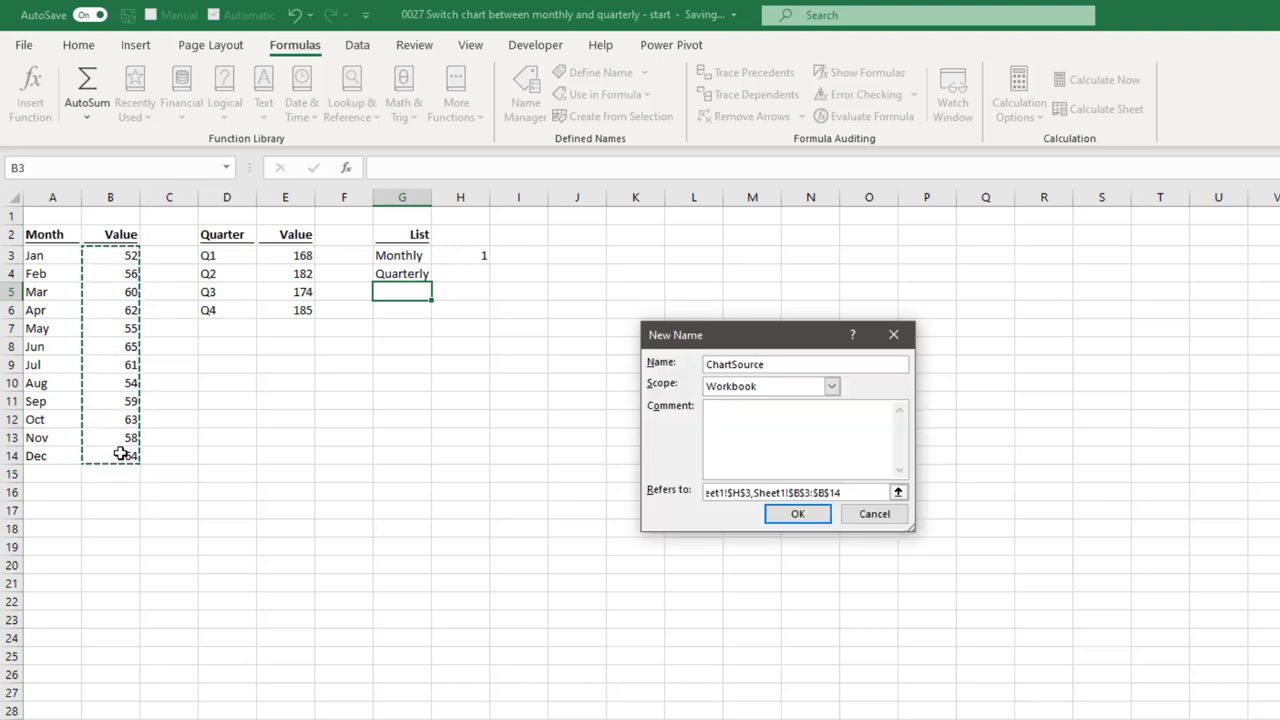
text(,)
drag(299, 255, 295, 308)
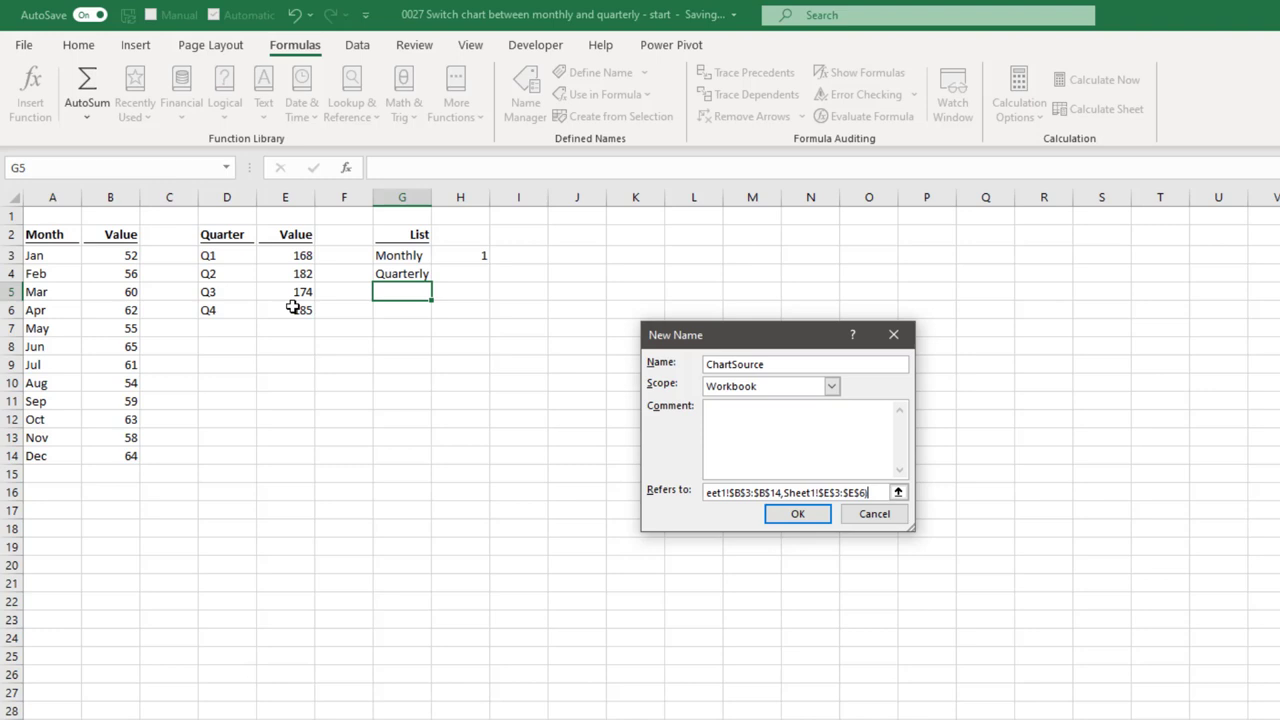
click(797, 514)
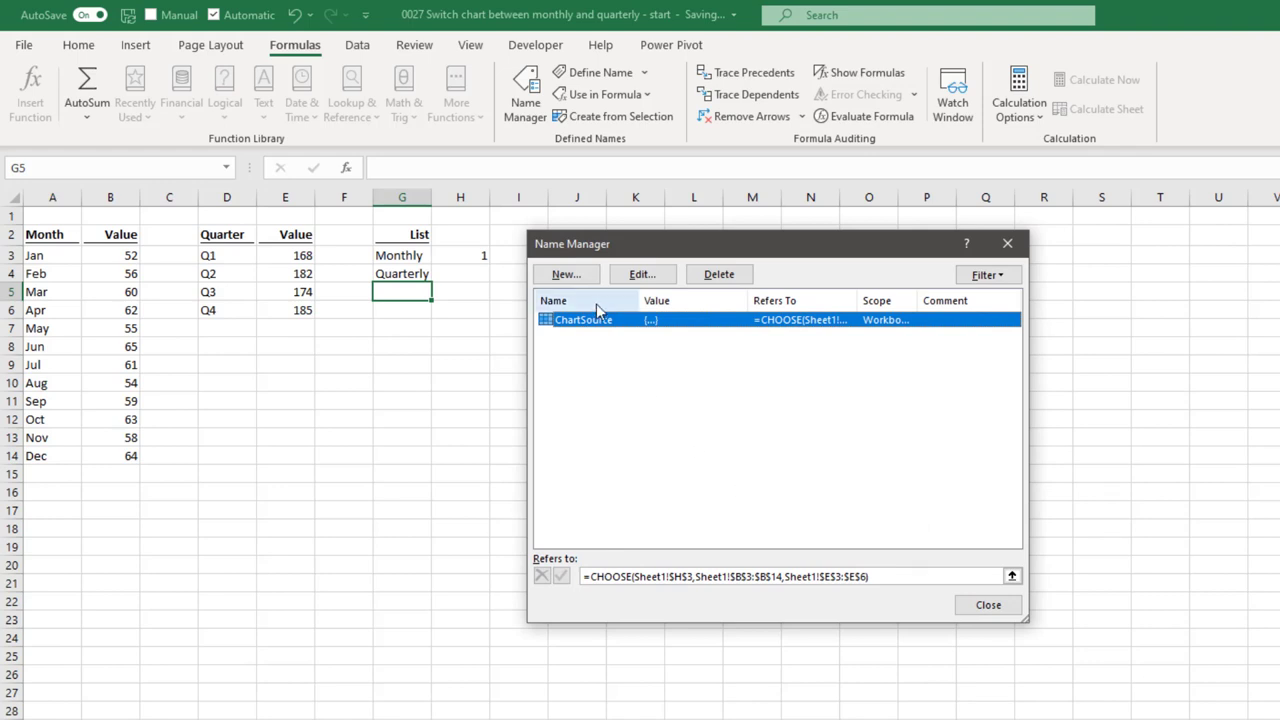
Define ChartLabels as =CHOOSE(Sheet1!$H$3,Sheet1!$A$3:$A$14,Sheet1!$D$3:$D$6), then close Name Manager
click(578, 281)
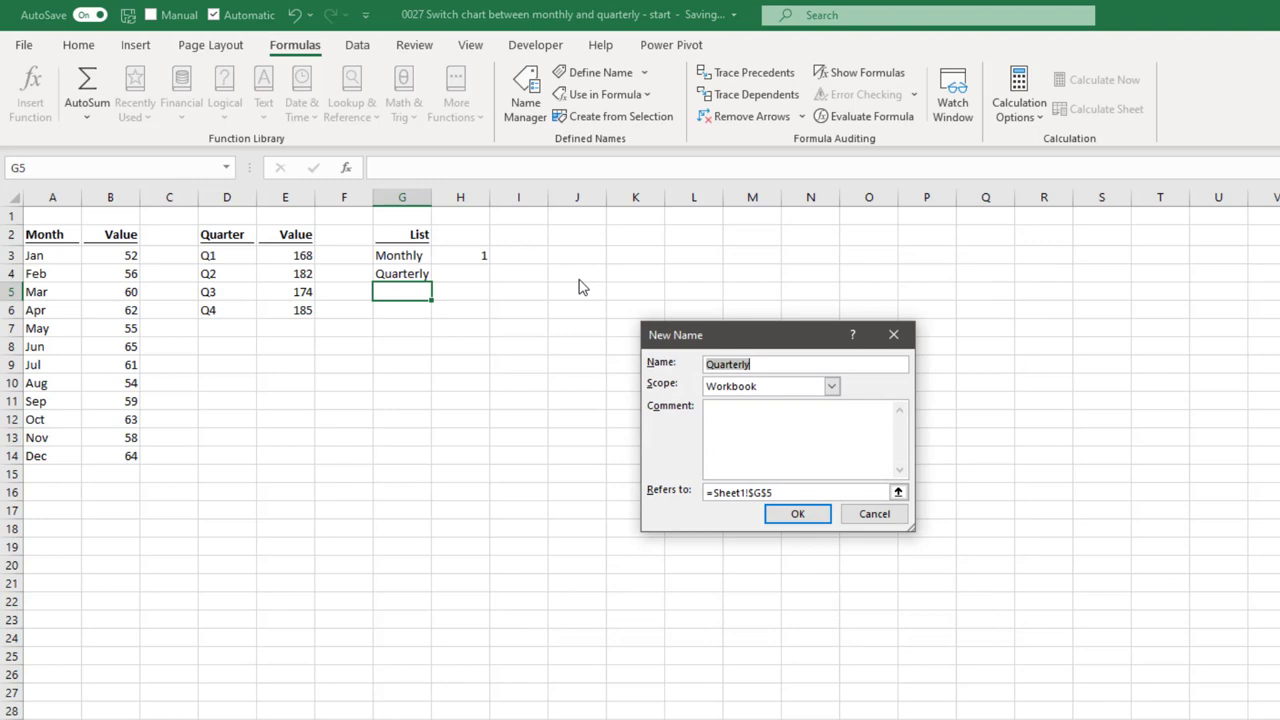
text(Chart)
text(Labels)
drag(794, 492, 693, 492)
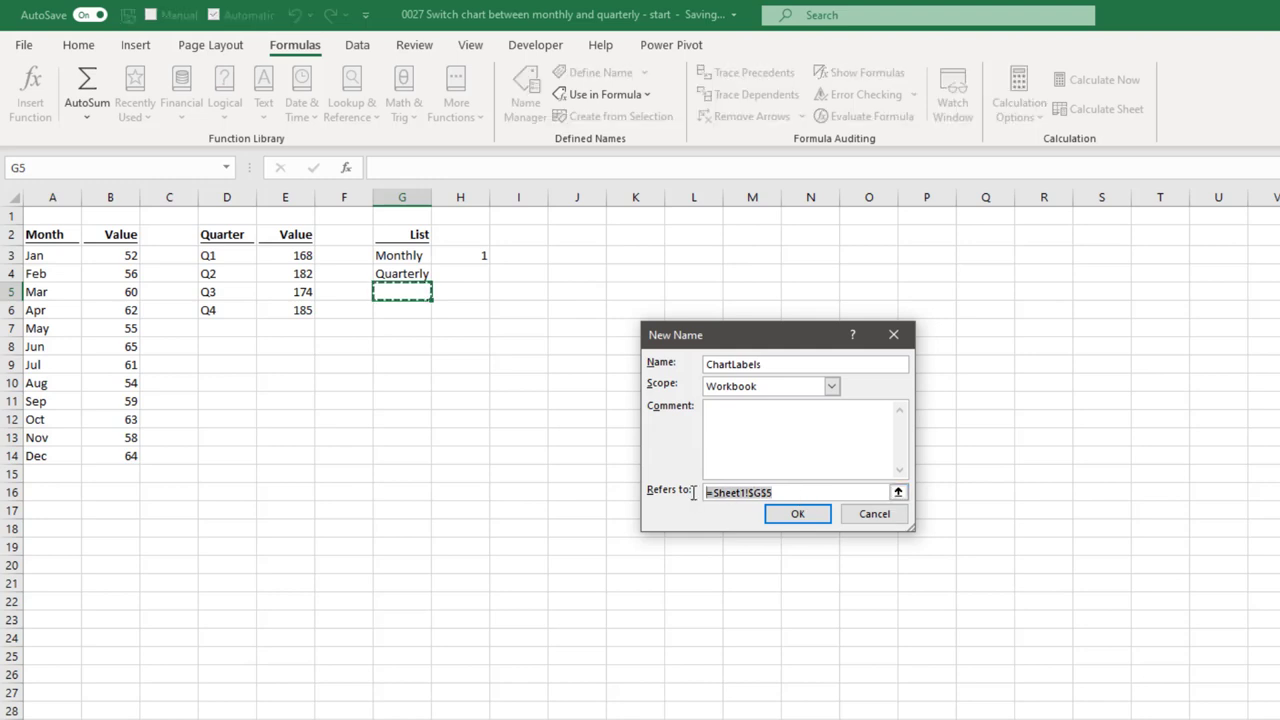
text(=)
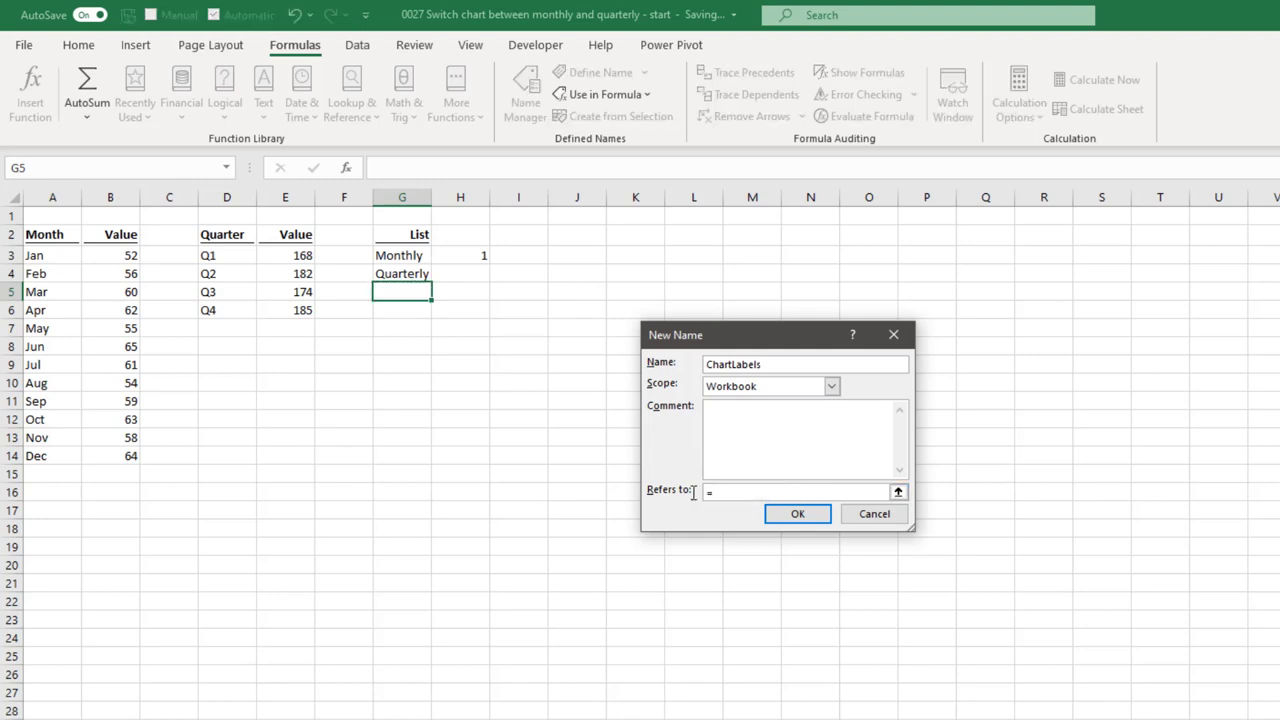
text(CHOO)
text(SE()
click(467, 253)
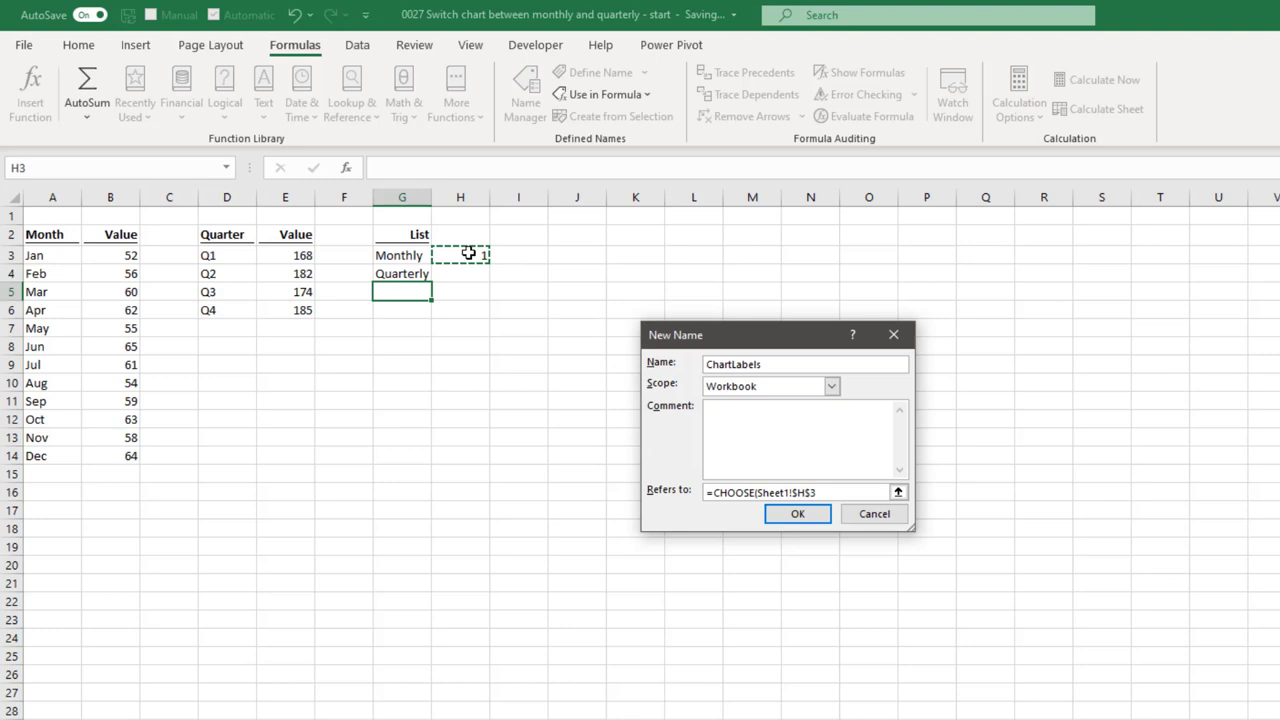
text(,)
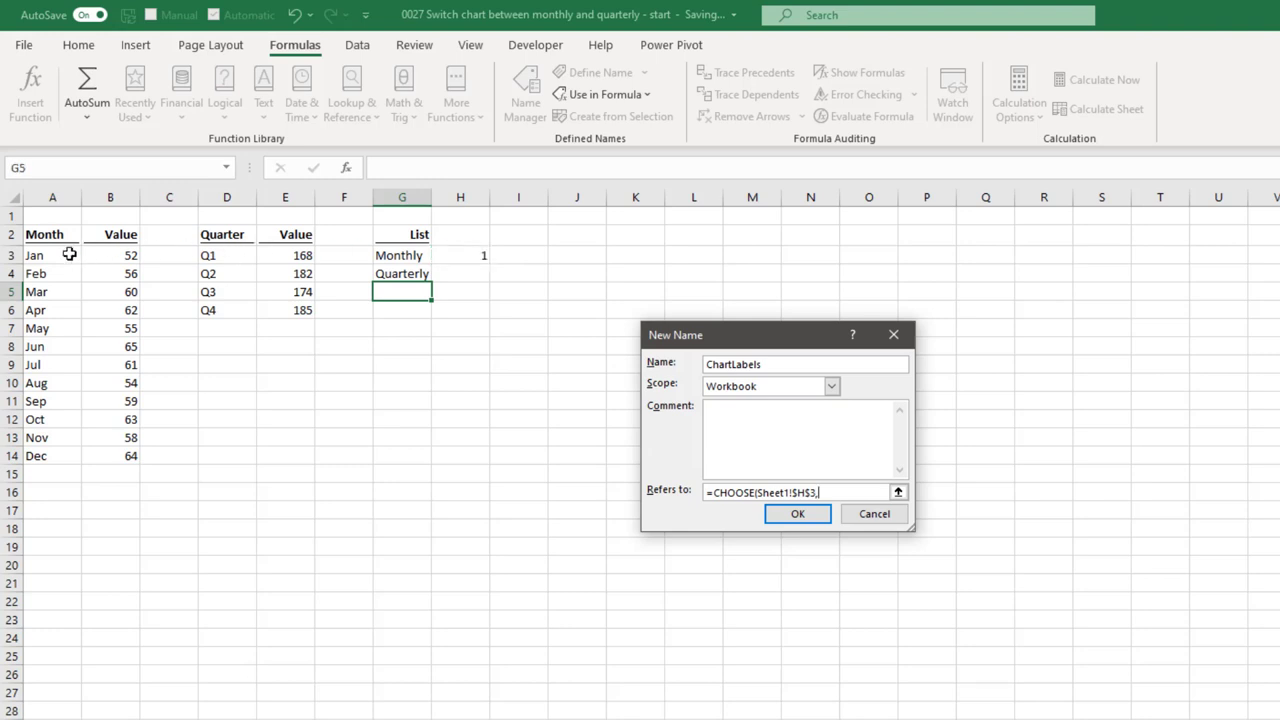
drag(67, 254, 57, 458)
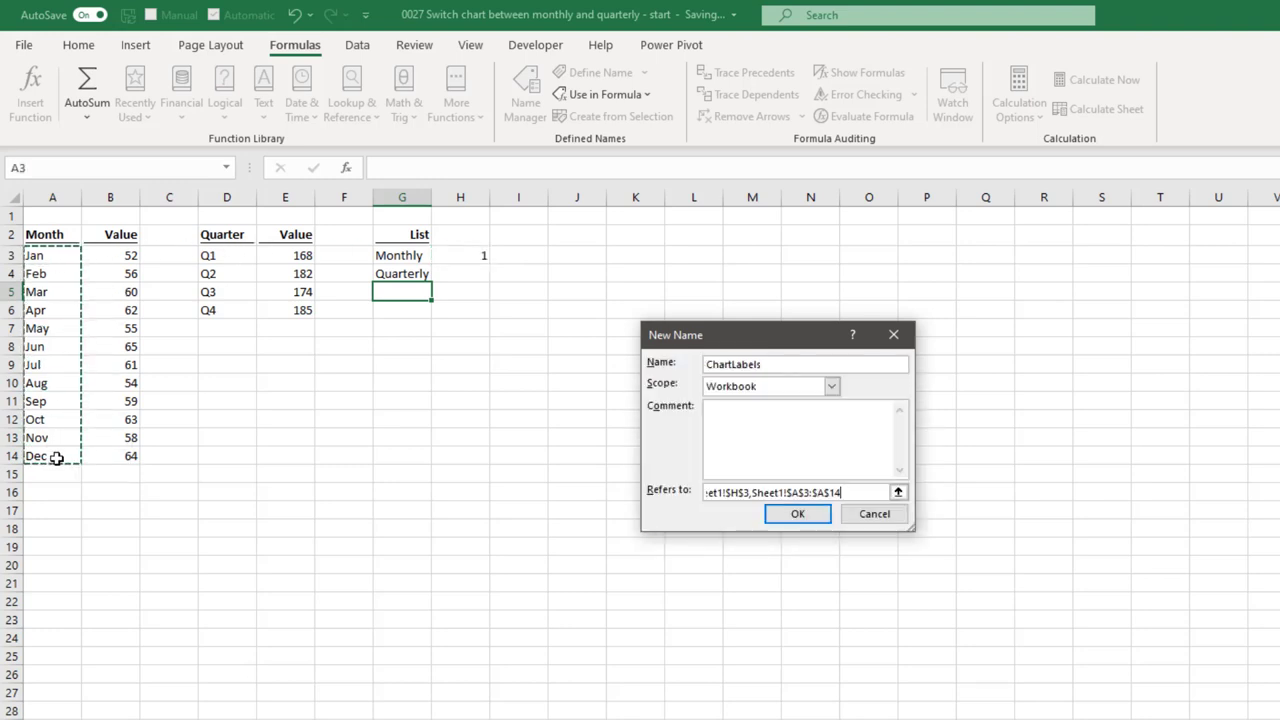
text(,)
click(232, 260)
drag(232, 260, 230, 312)
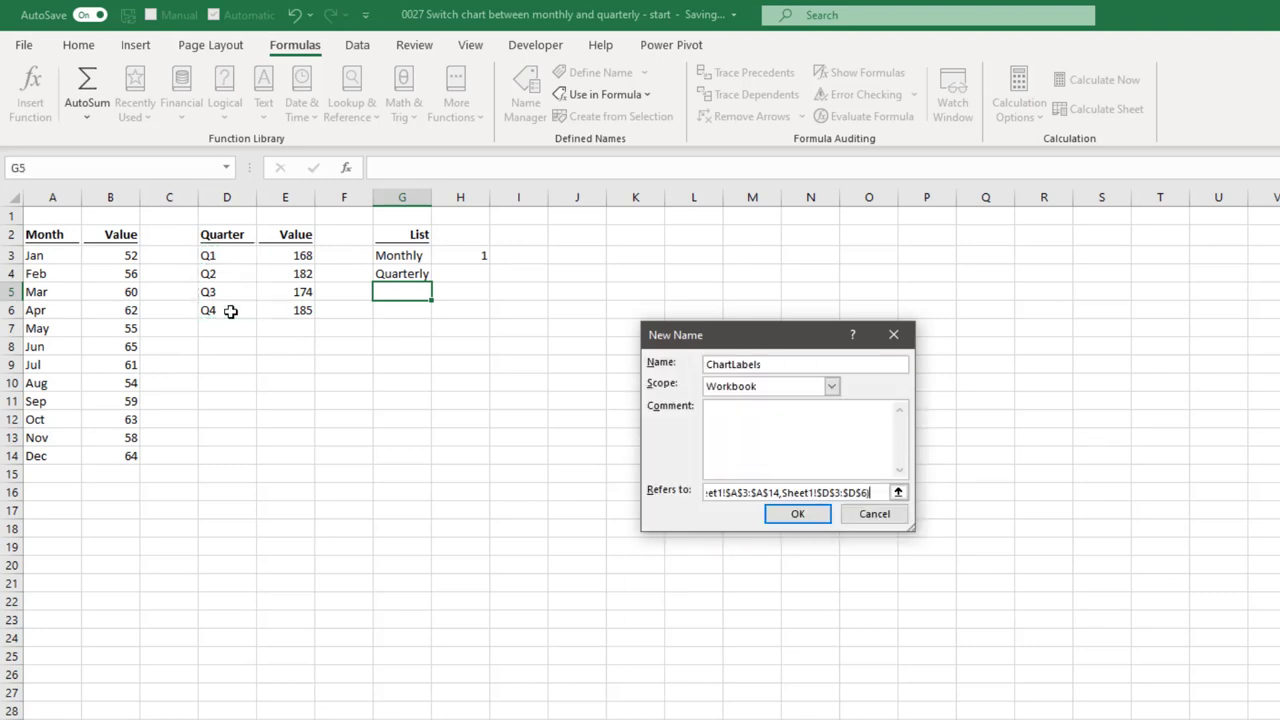
text())
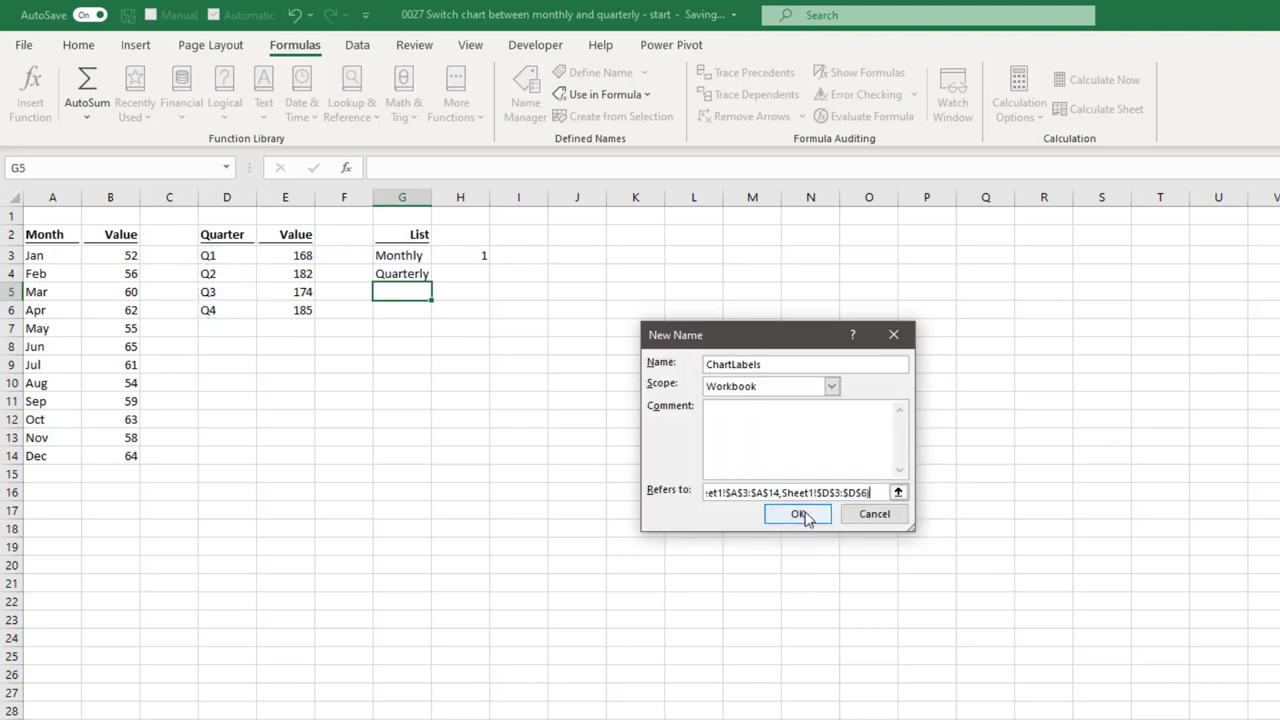
click(808, 519)
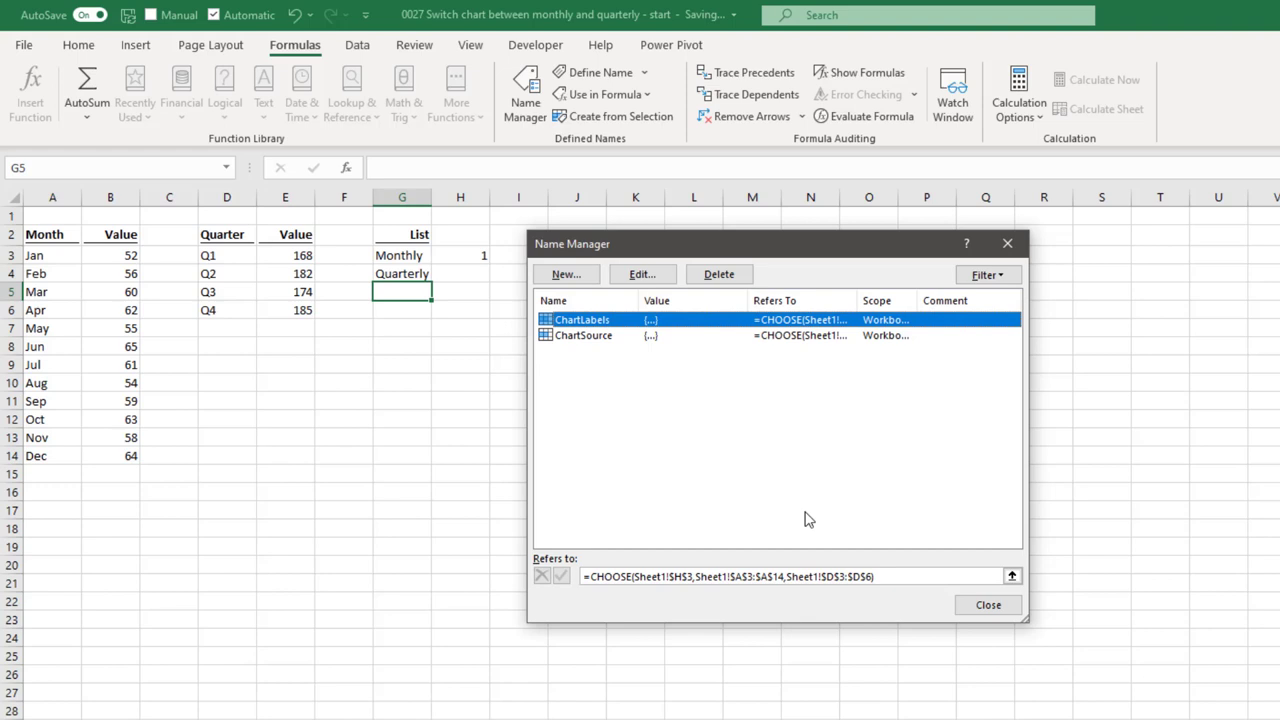
click(989, 606)
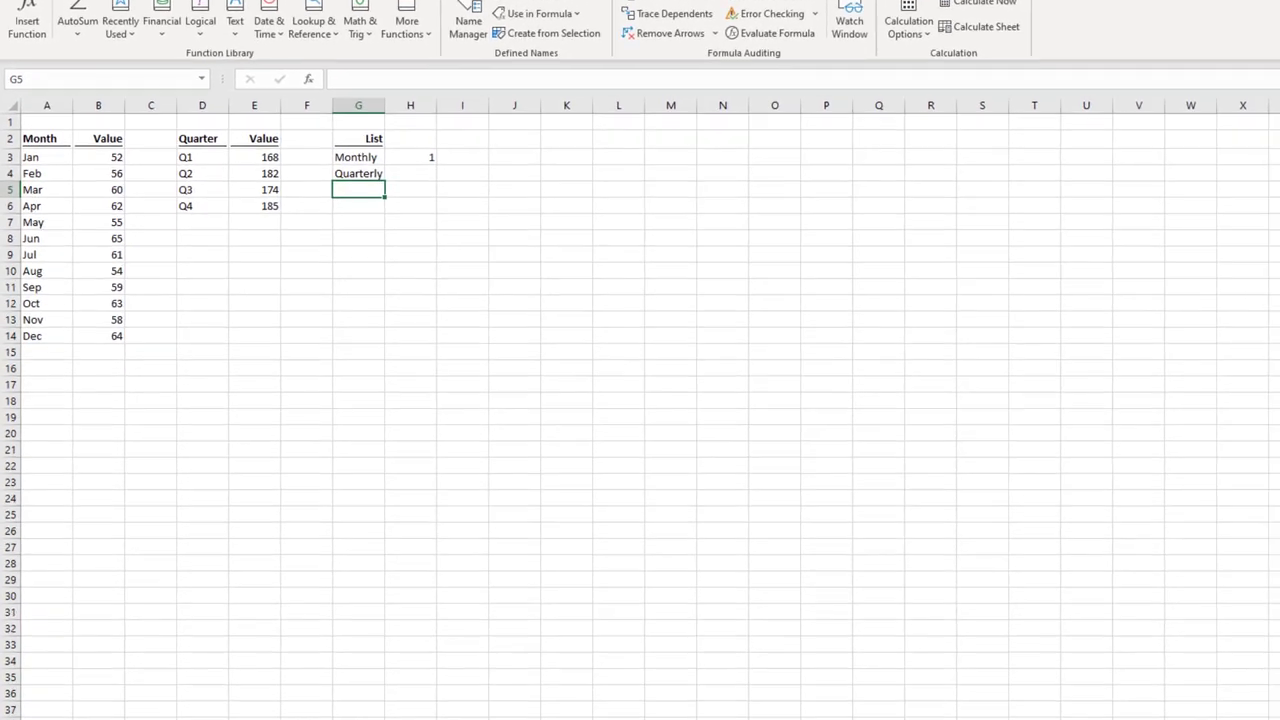
On Chart1, change the Value series values from $B$3:$B$14 to the ChartSource name
click(100, 696)
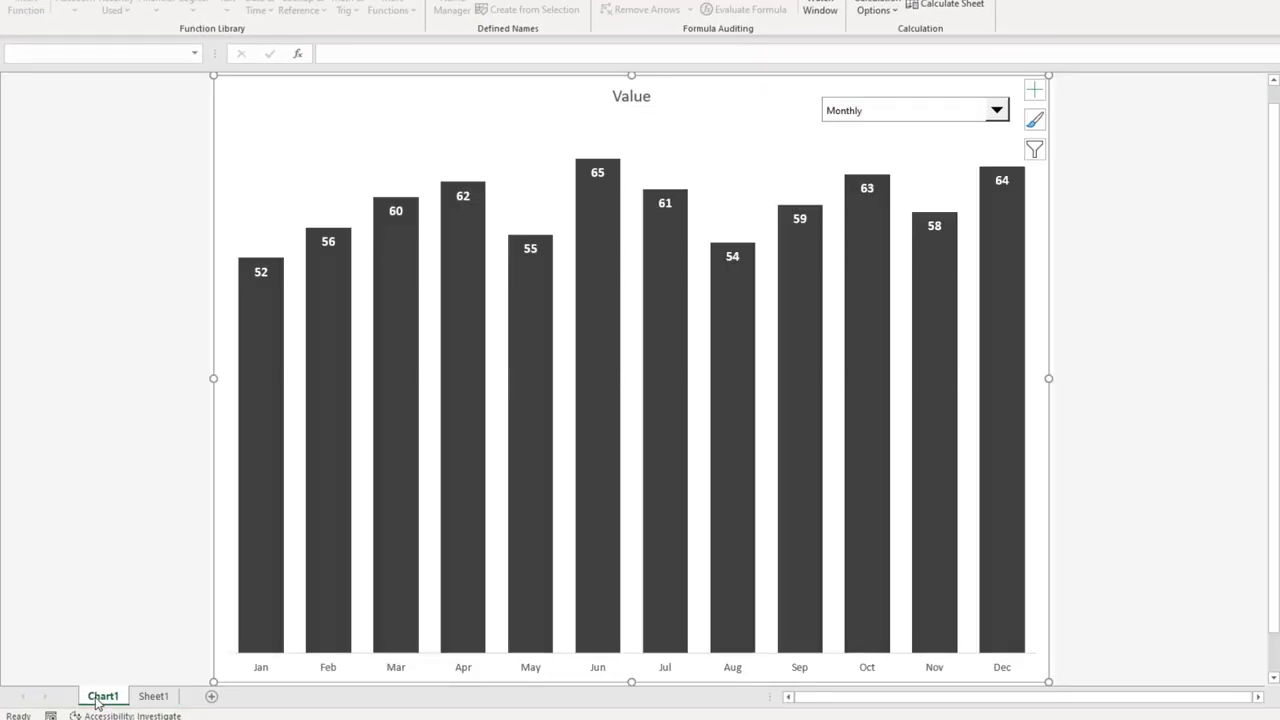
right_click(468, 402)
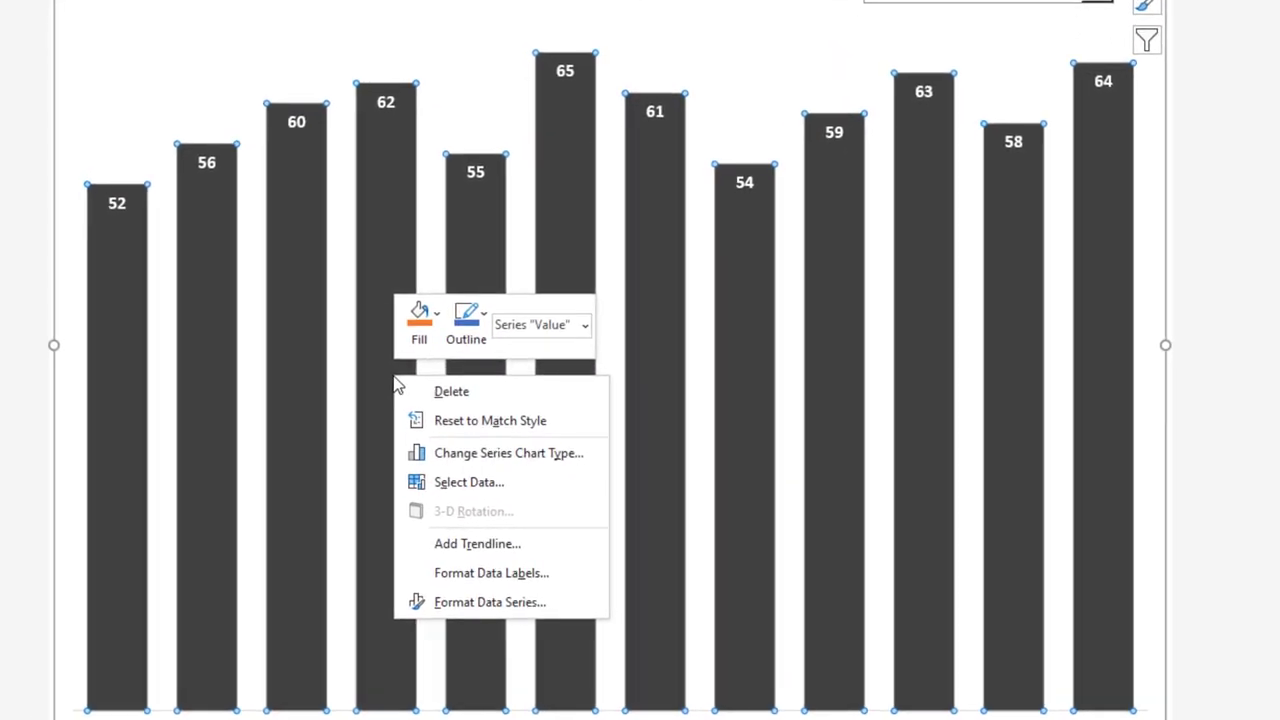
click(480, 490)
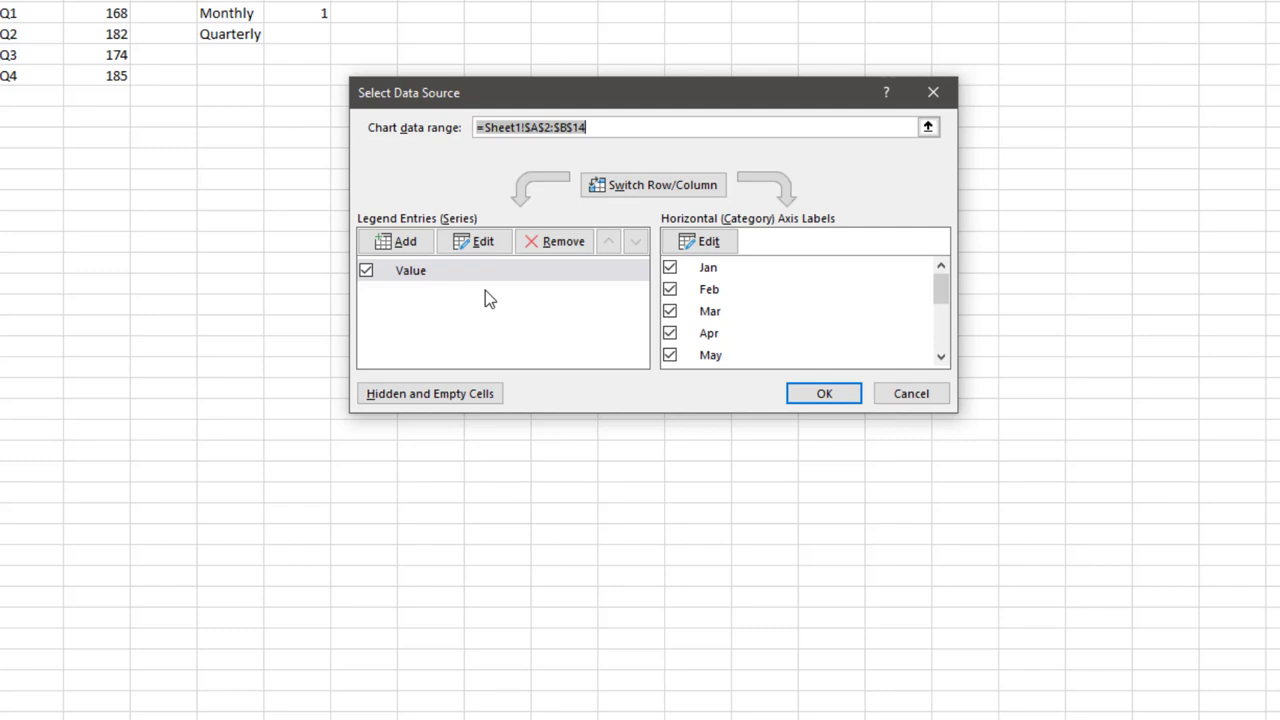
click(480, 274)
click(480, 245)
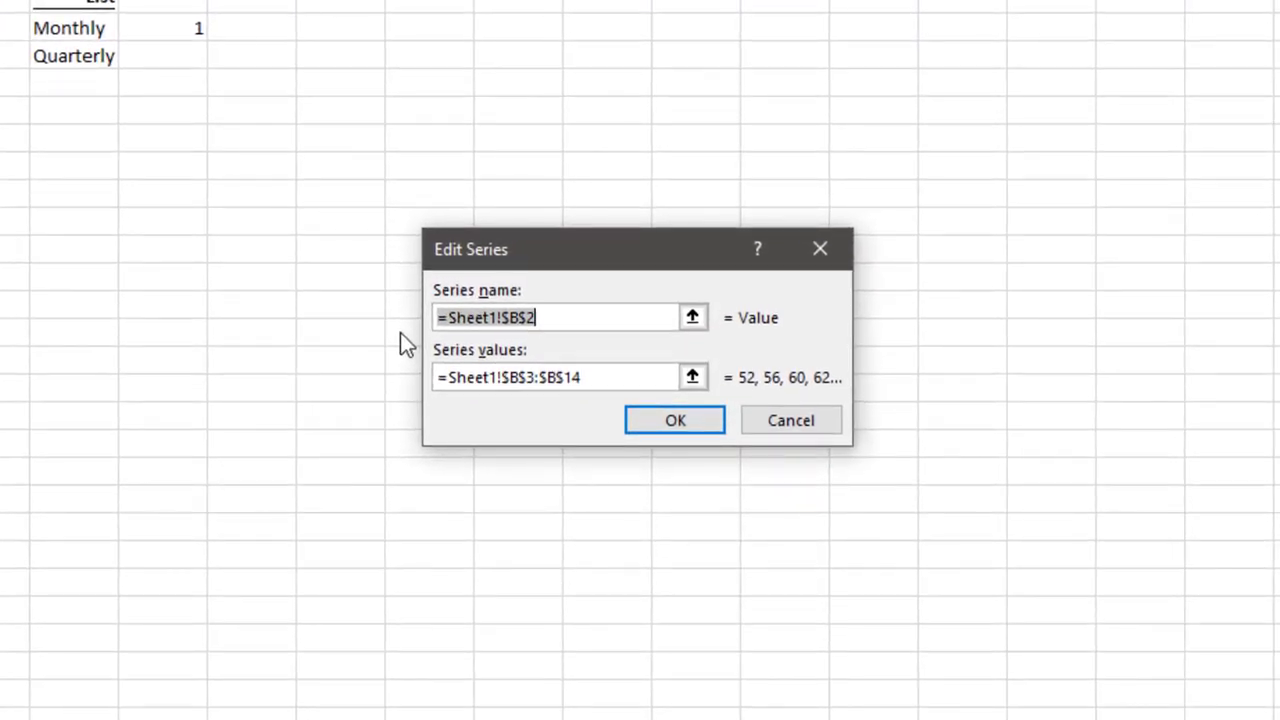
click(590, 379)
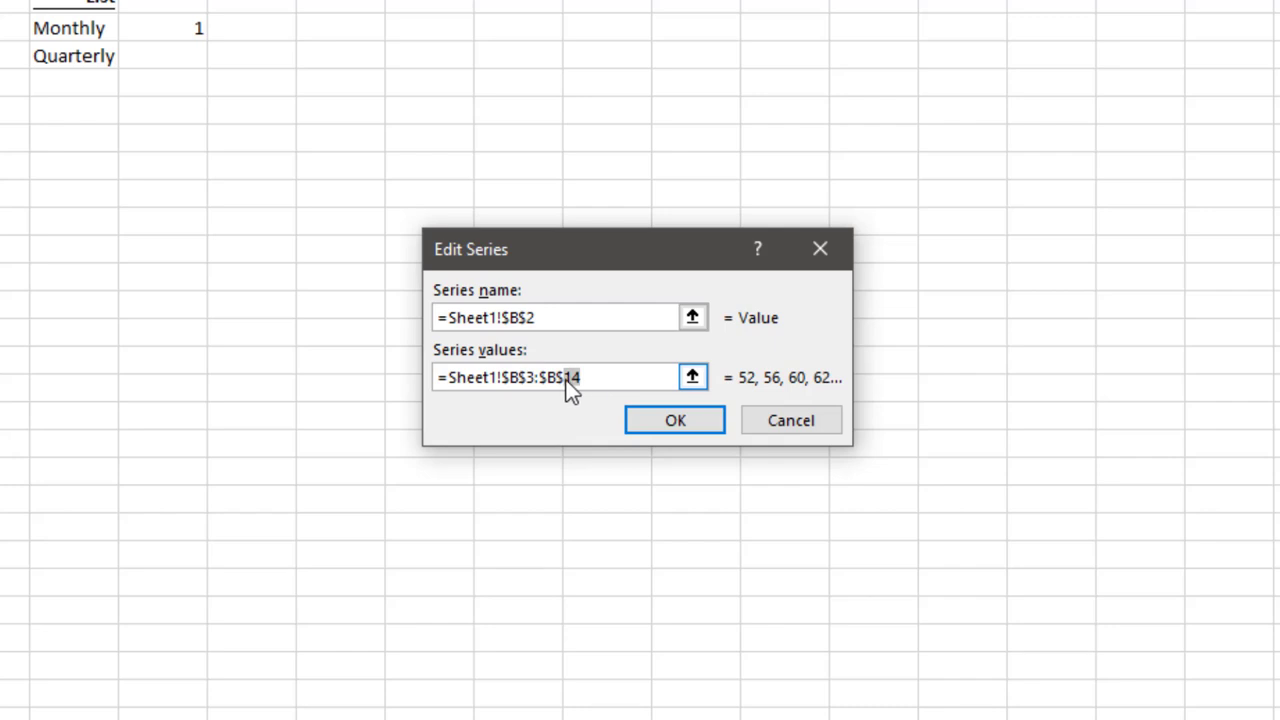
drag(514, 380, 507, 380)
key(BackSpace)
text(tSou)
text(rce)
click(670, 421)
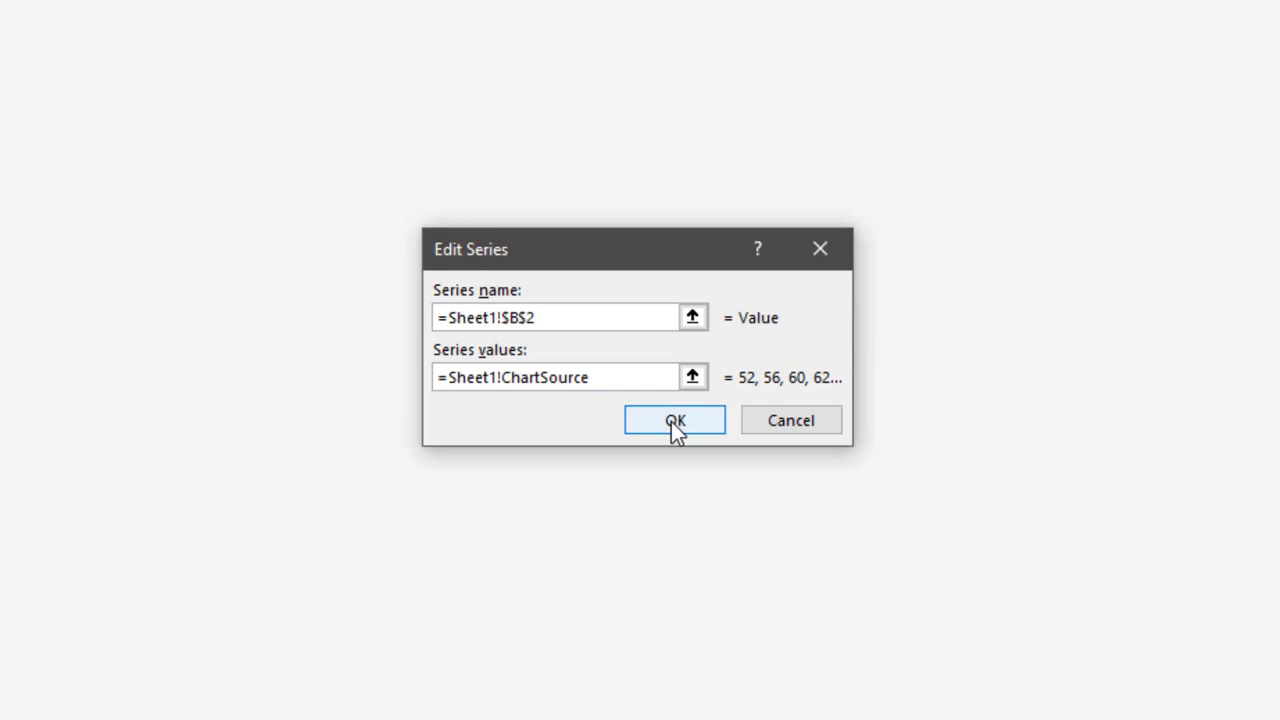
Replace the $A$3:$A$14 category axis labels with ChartLabels and apply the new data source
click(712, 336)
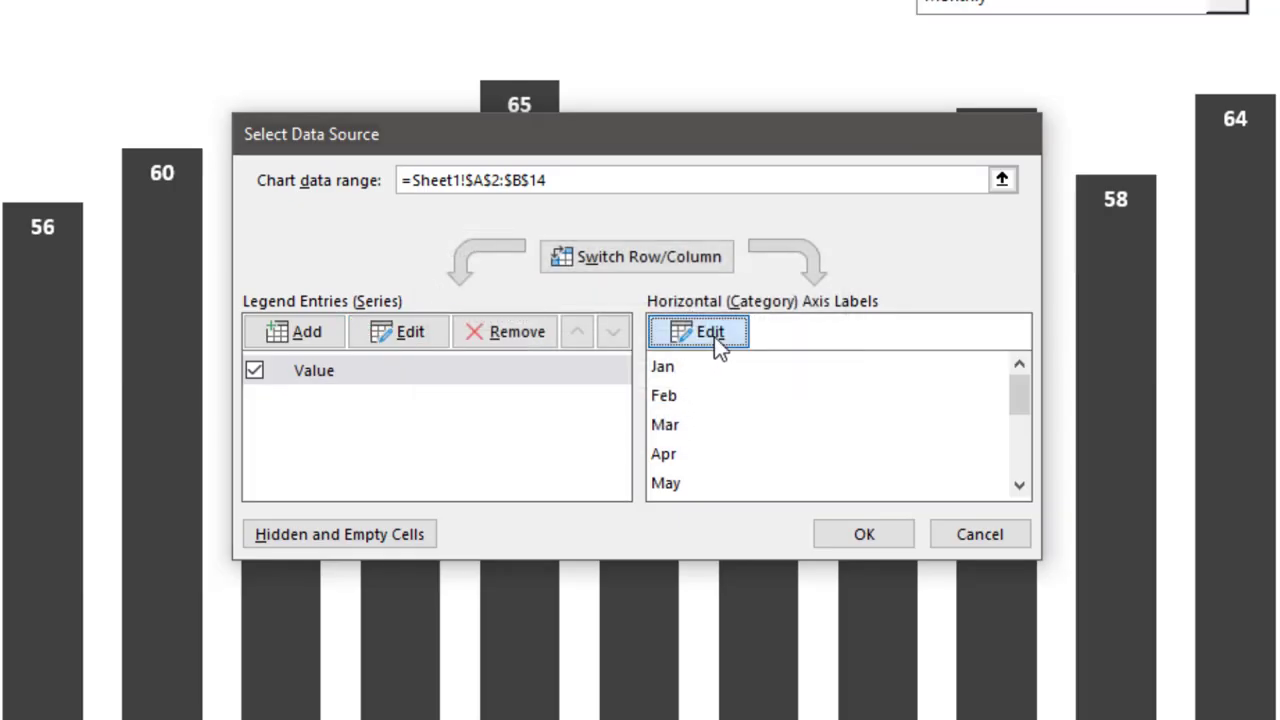
drag(584, 350, 498, 350)
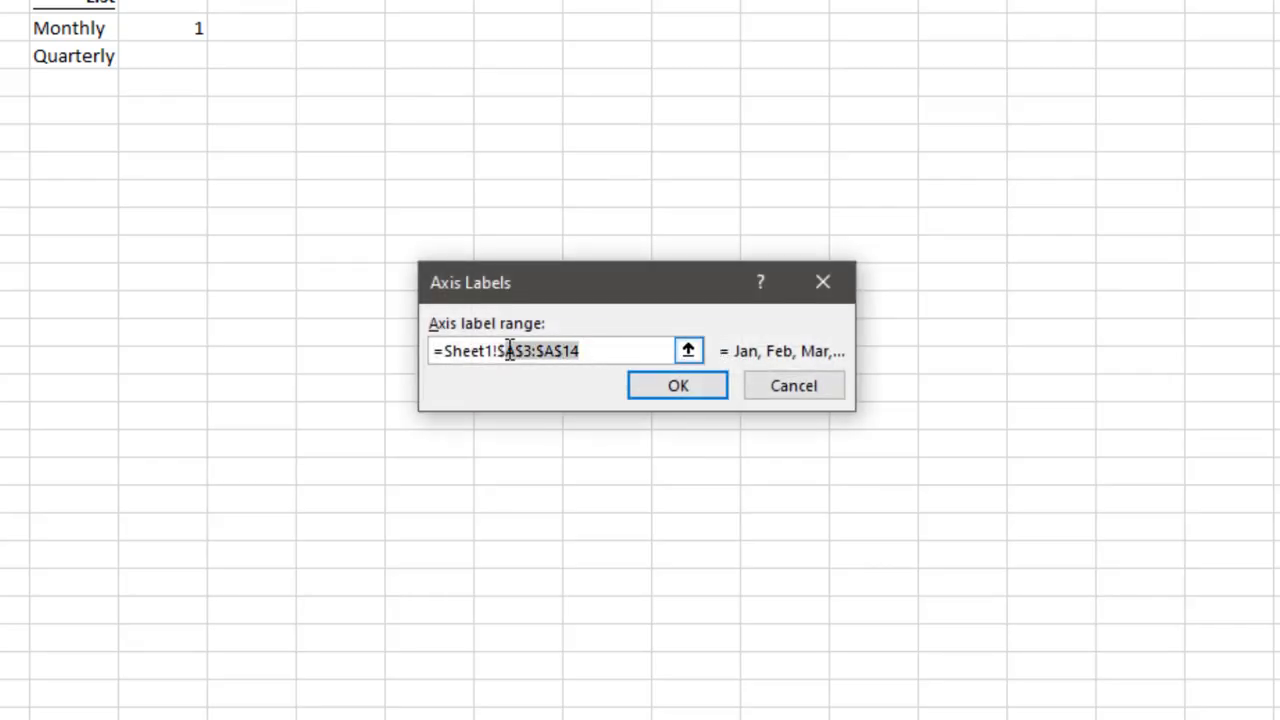
key(BackSpace)
text(Chart)
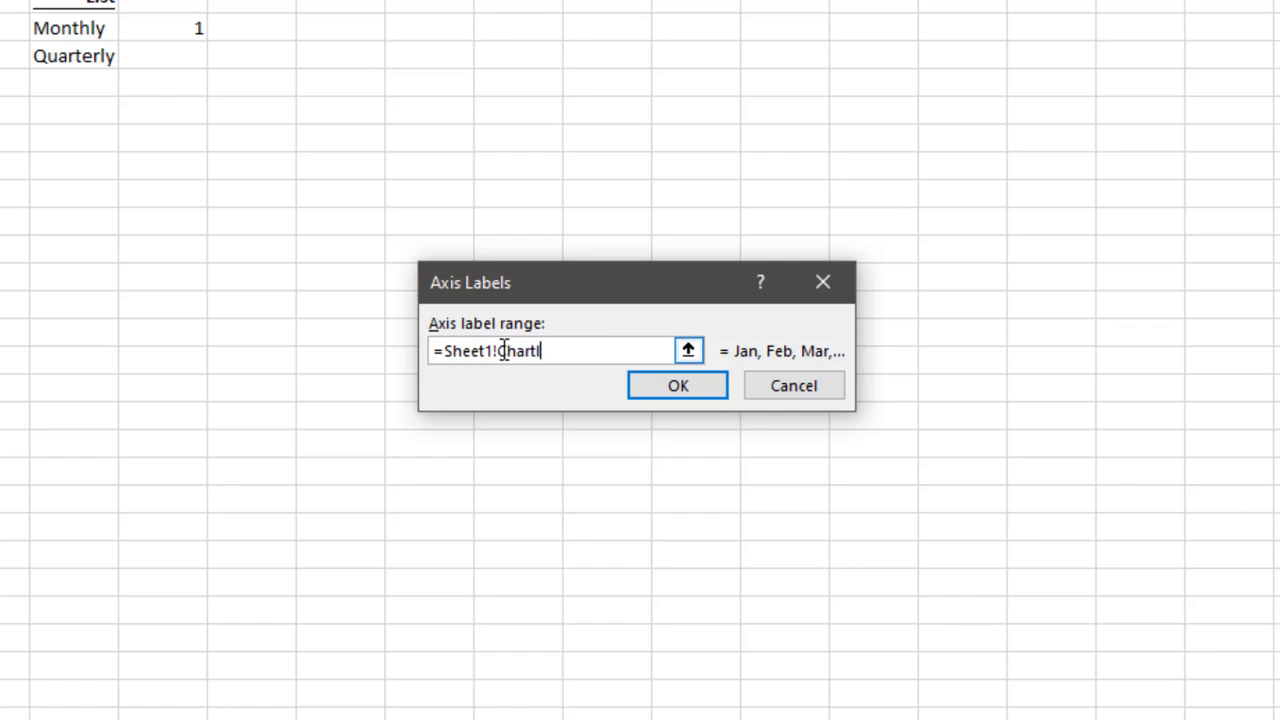
text(Labe)
text(ls)
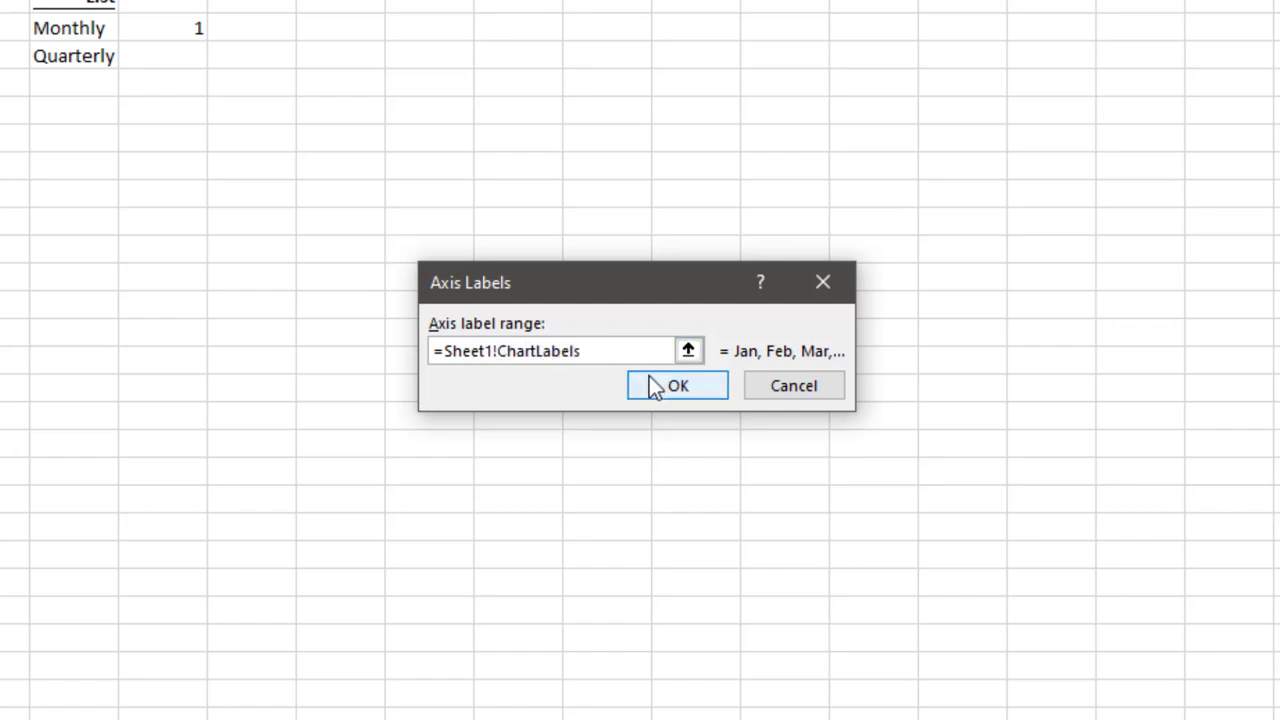
click(663, 393)
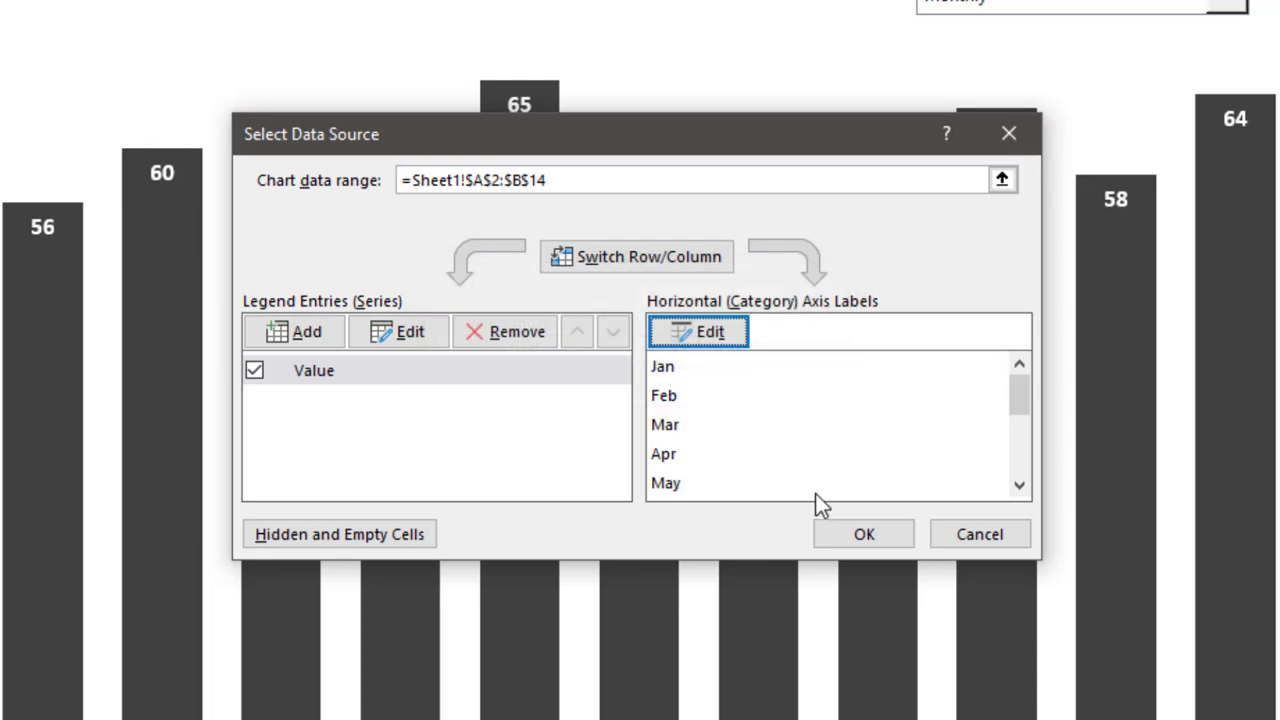
click(857, 541)
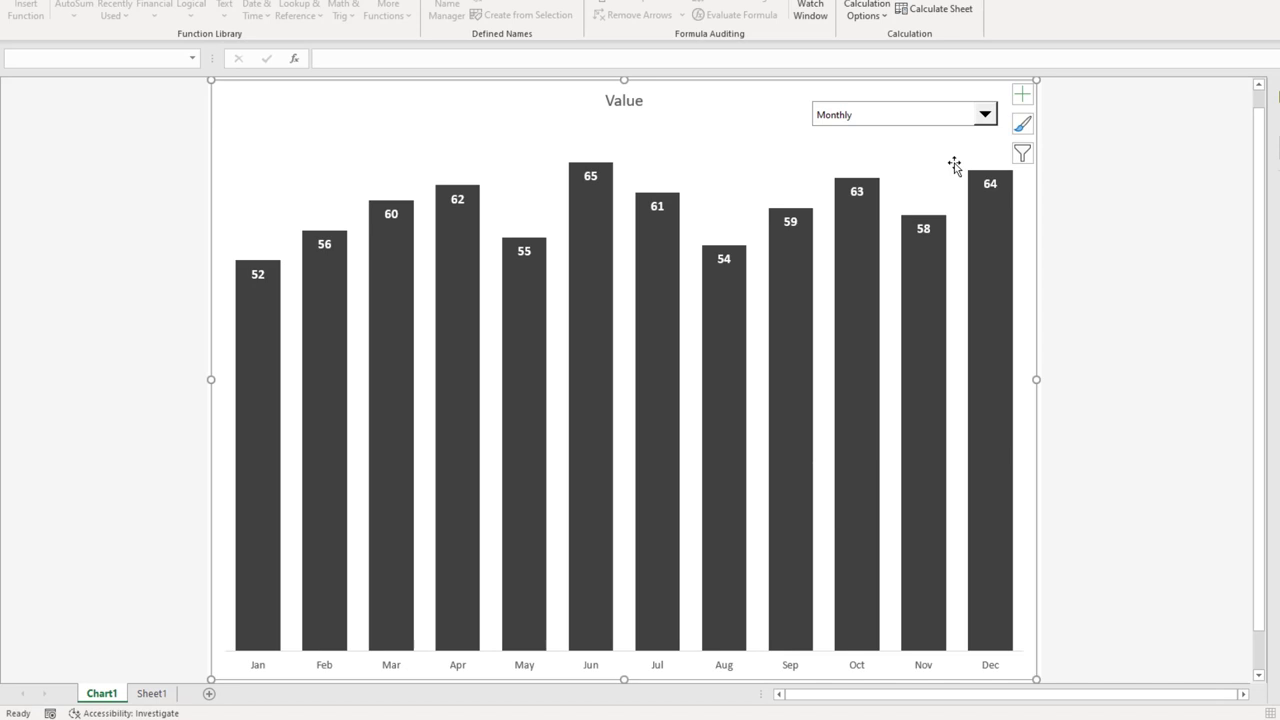
click(986, 115)
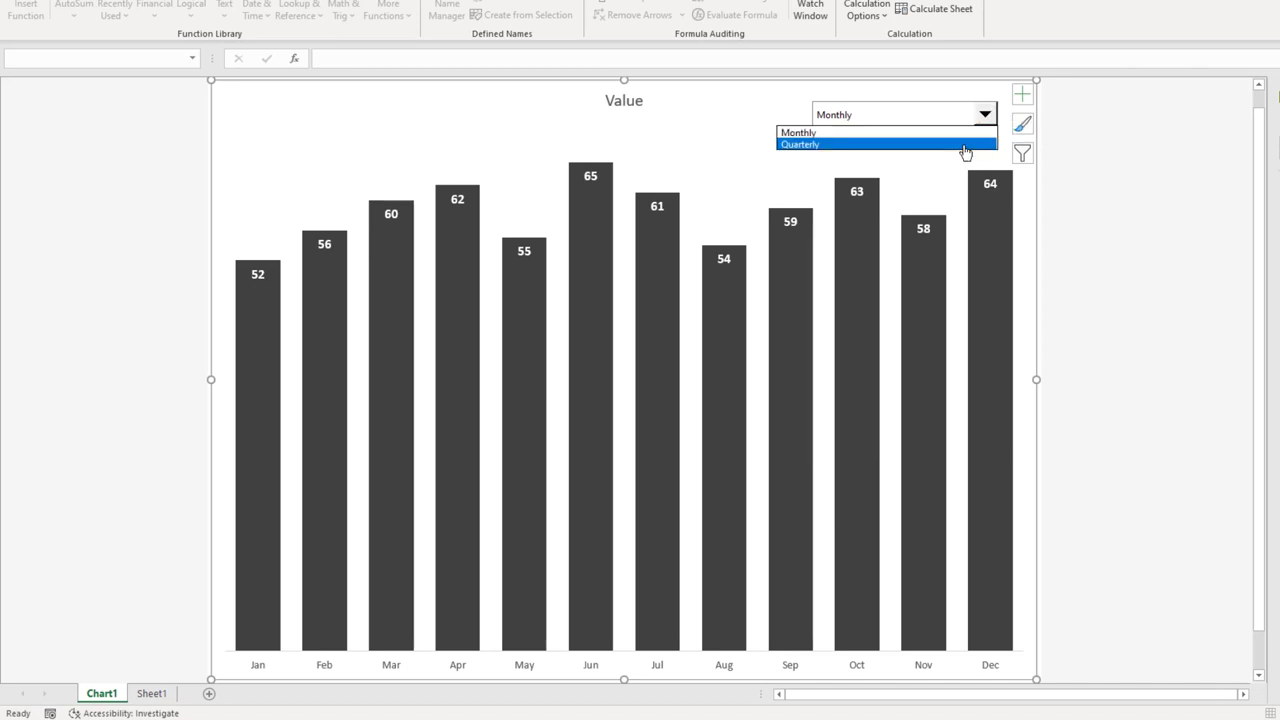
click(965, 141)
click(985, 114)
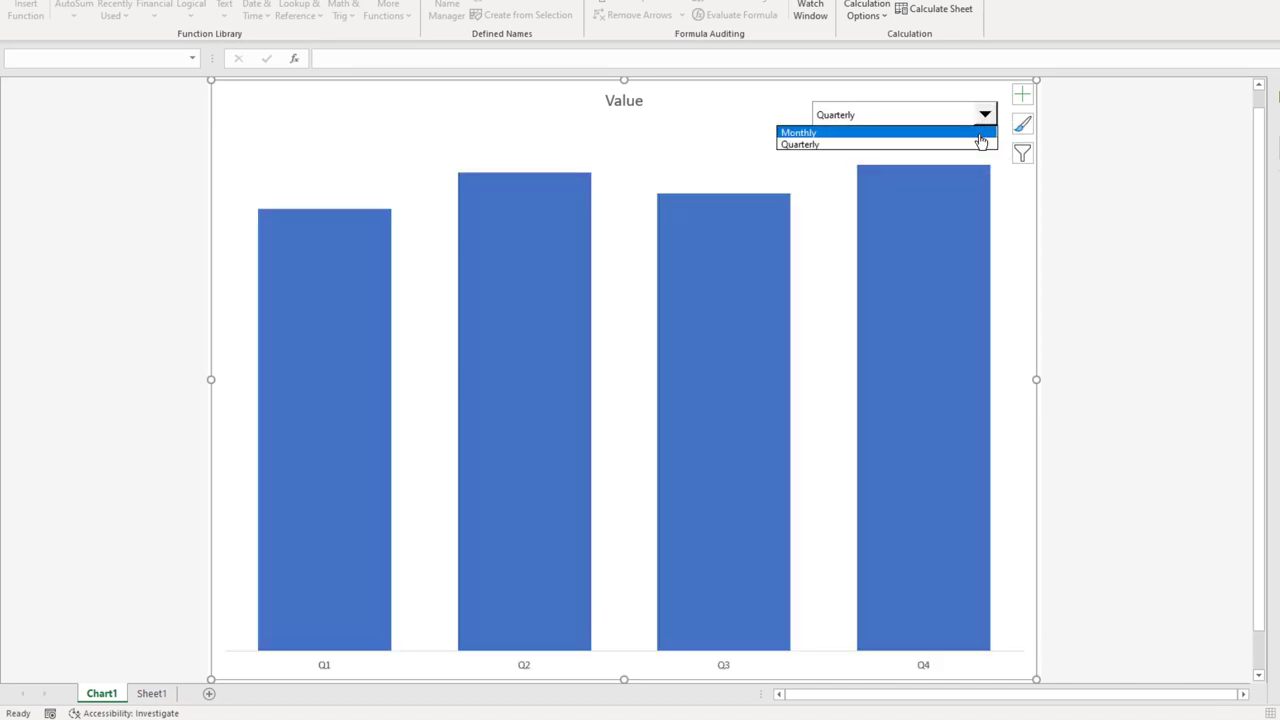
click(980, 127)
click(985, 115)
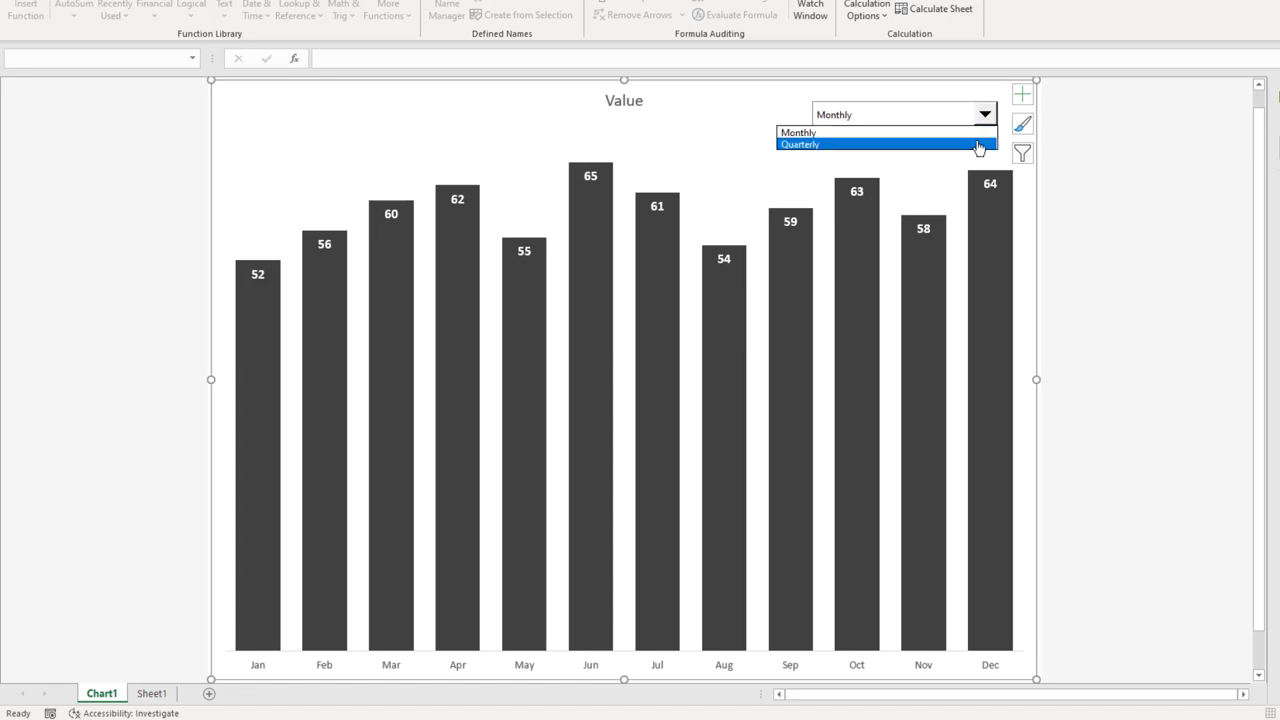
click(978, 141)
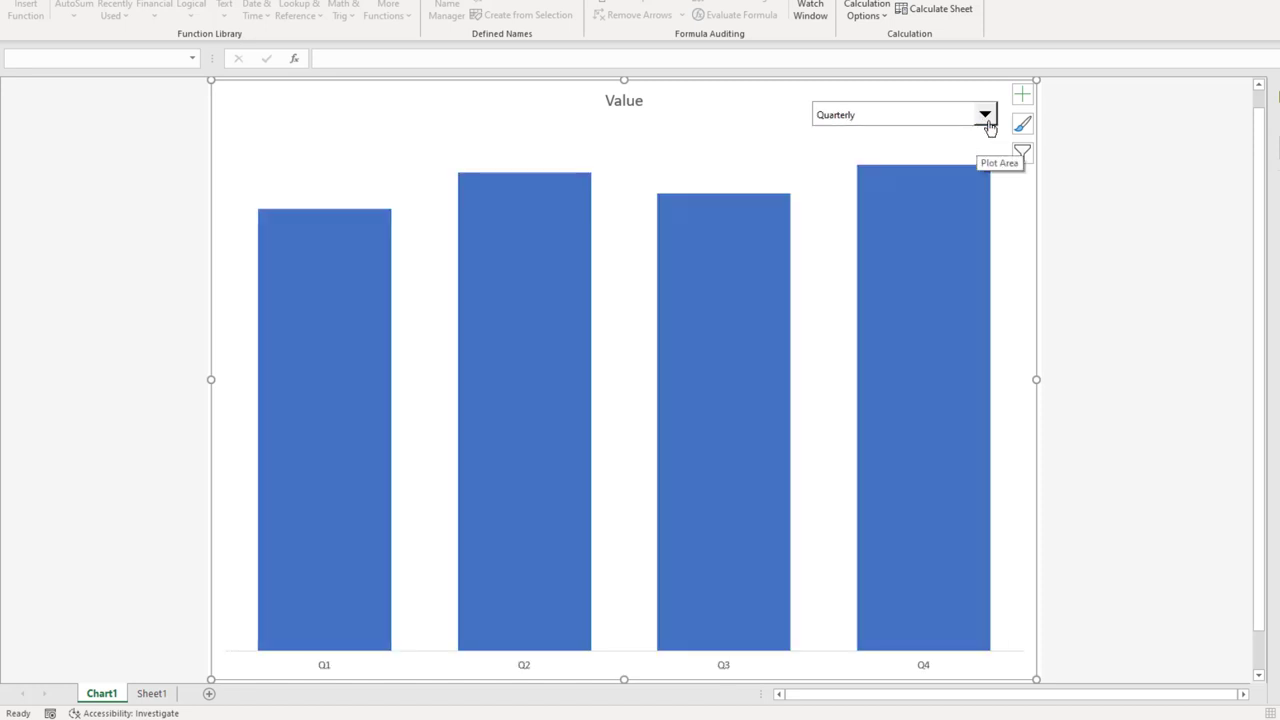
click(985, 117)
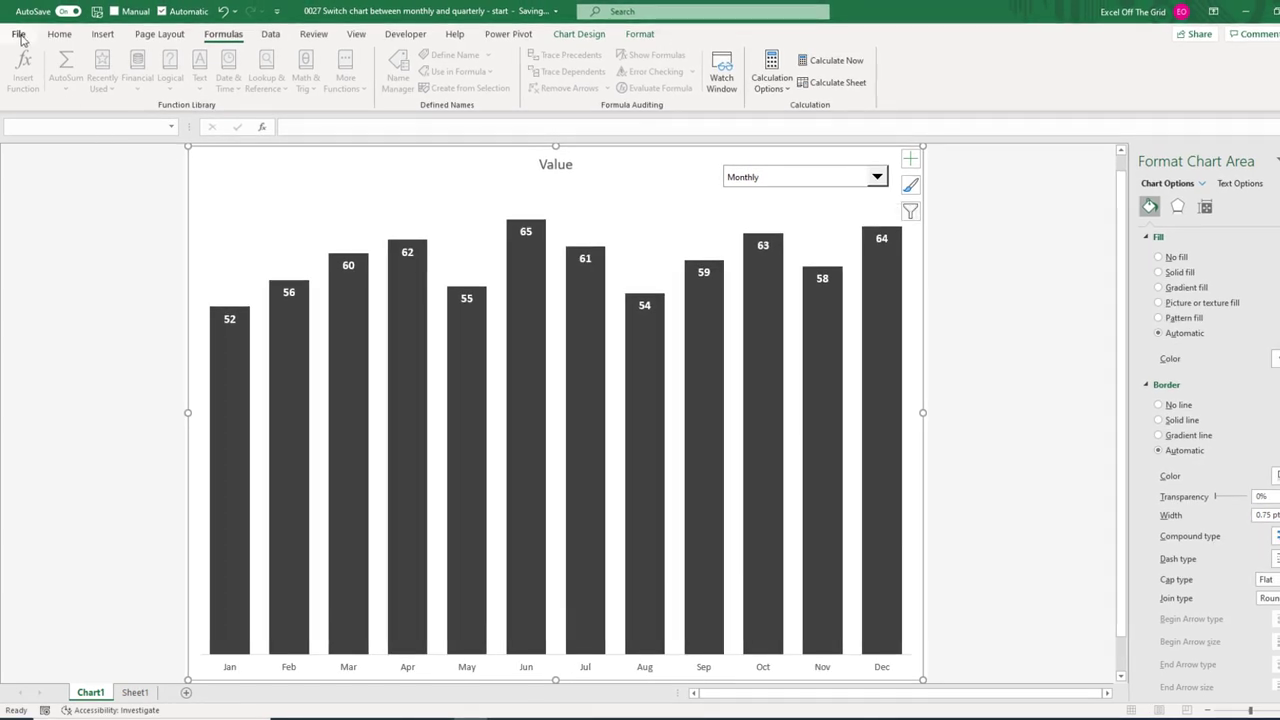
In Excel's Advanced options, stop chart formatting from following data points in this workbook
click(20, 36)
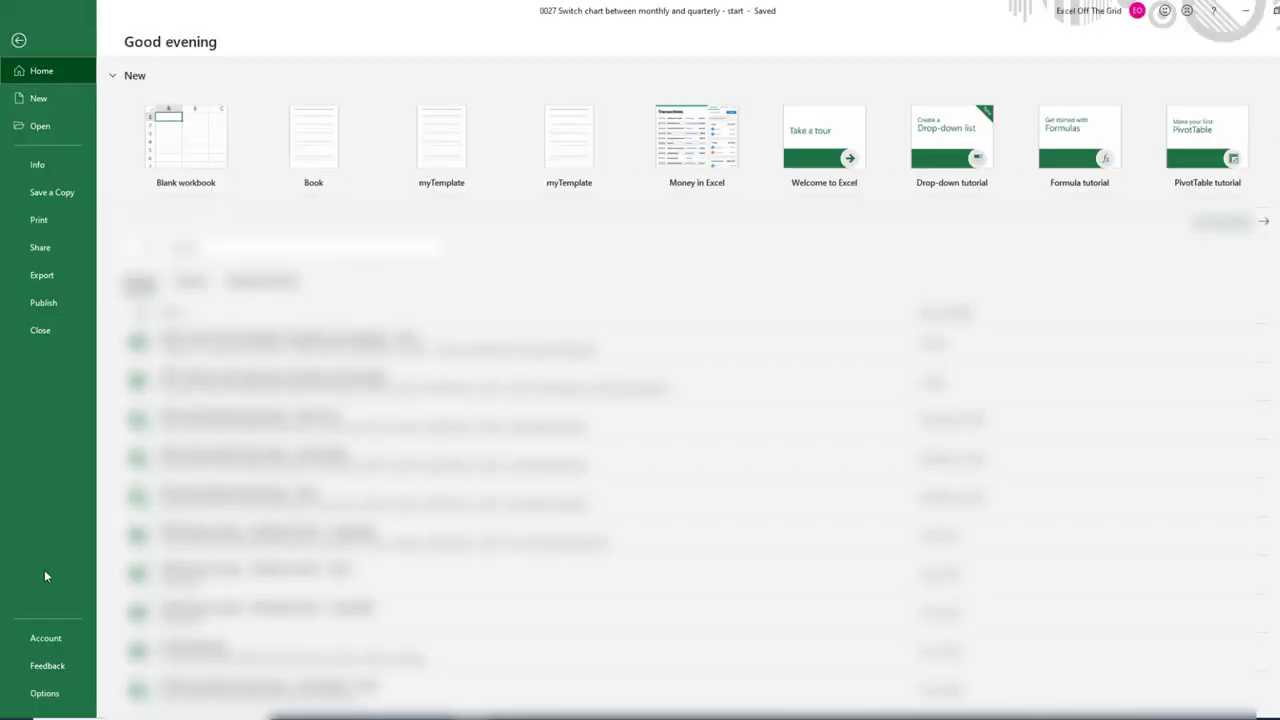
click(60, 696)
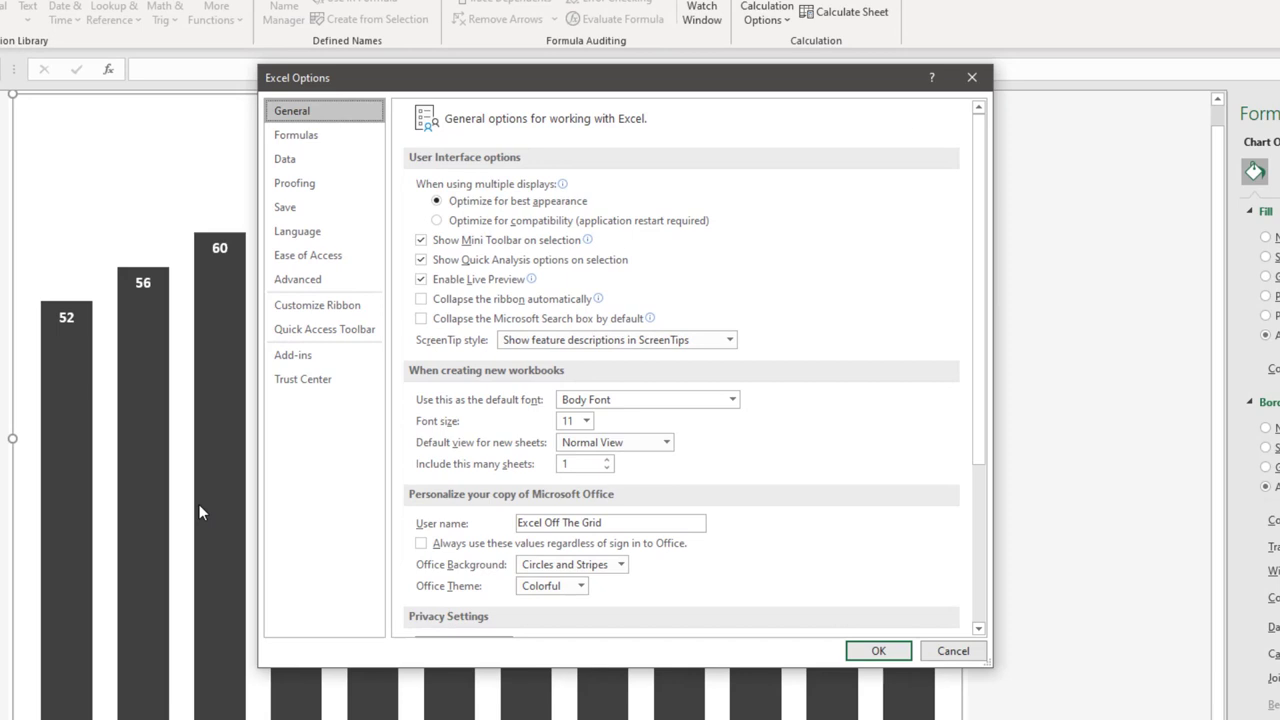
click(390, 288)
scroll(800, 302, down, 3)
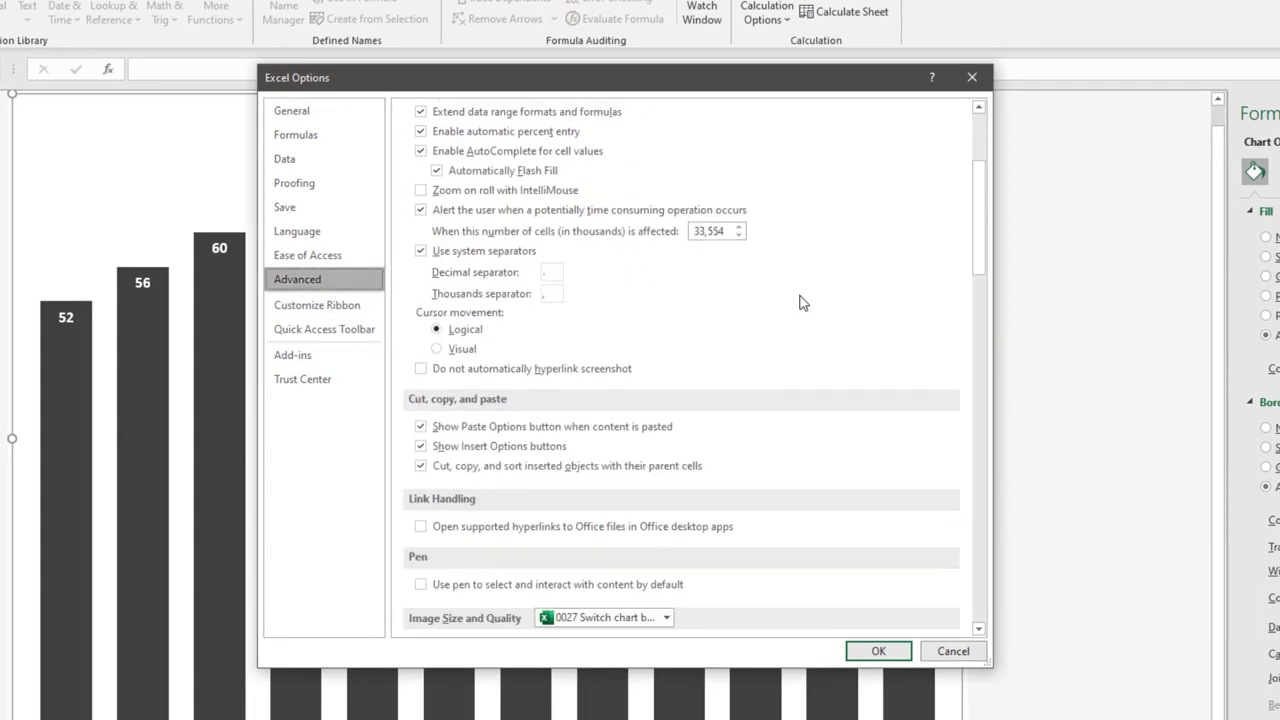
scroll(800, 302, down, 3)
scroll(800, 302, down, 3)
scroll(800, 305, down, 1)
scroll(800, 305, down, 2)
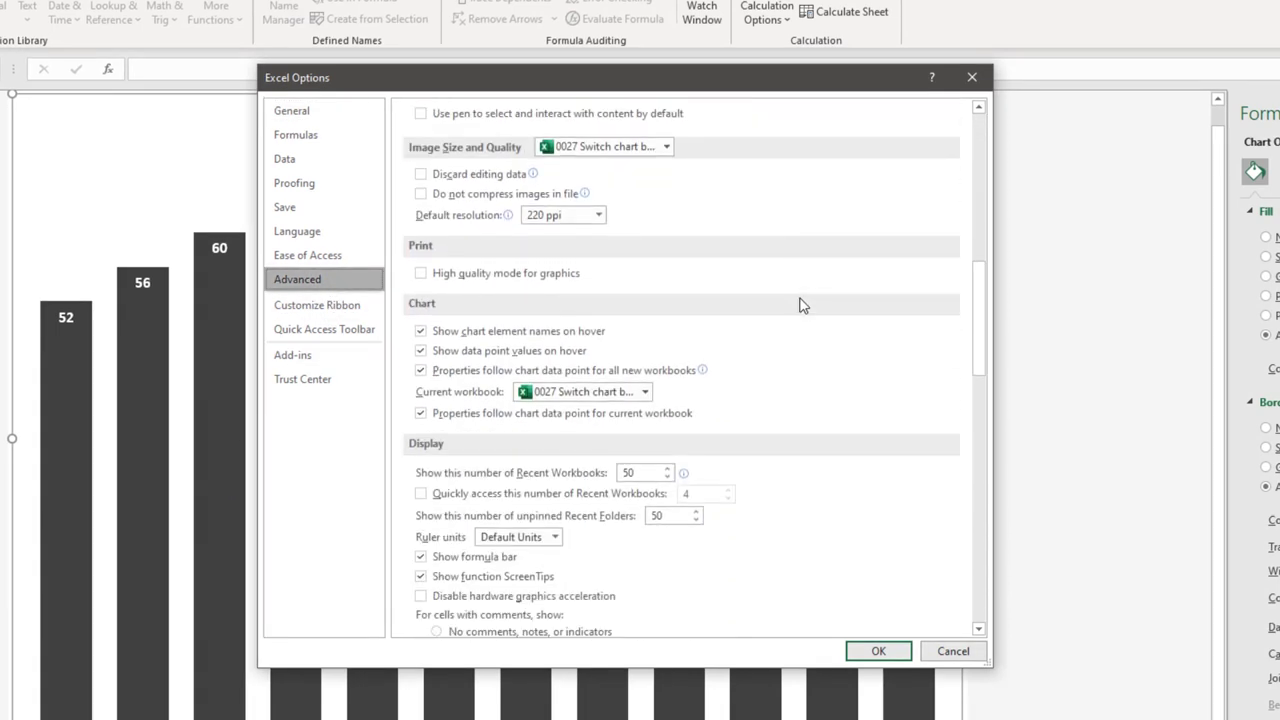
scroll(800, 305, down, 1)
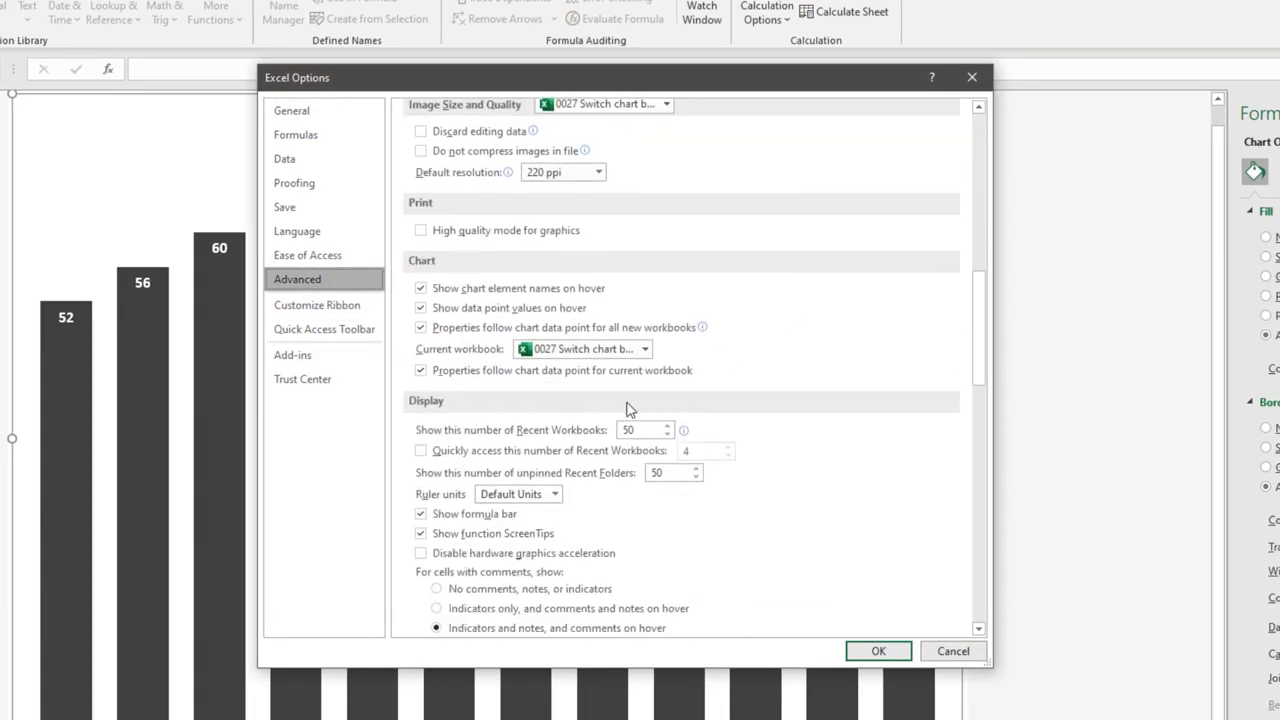
click(477, 378)
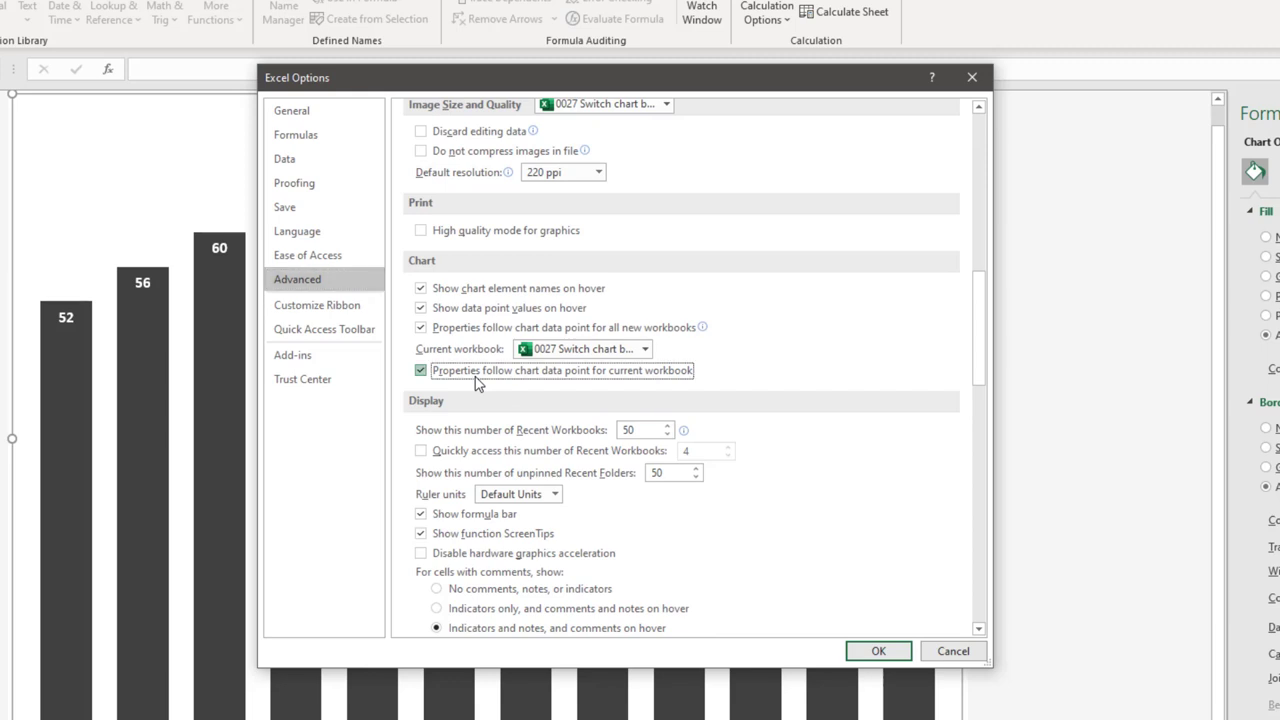
click(889, 655)
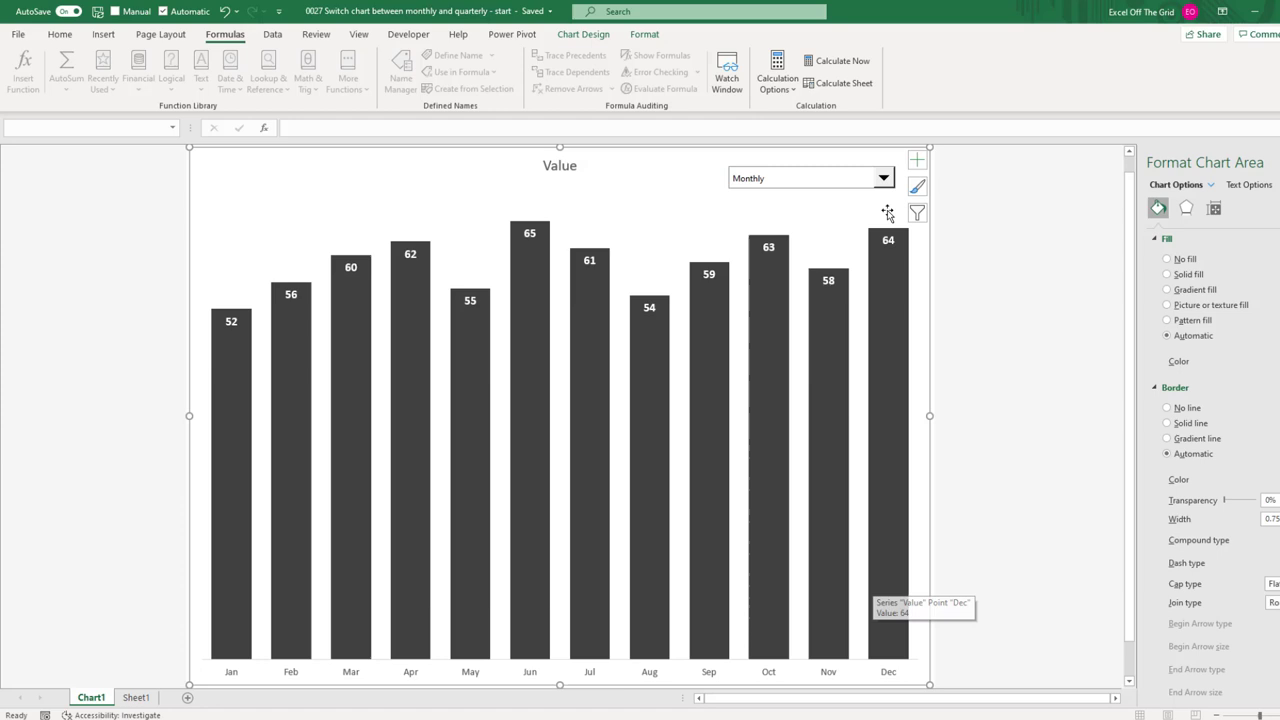
Toggle the chart's combo box between Quarterly and Monthly several times, ending on Monthly
click(884, 179)
click(886, 203)
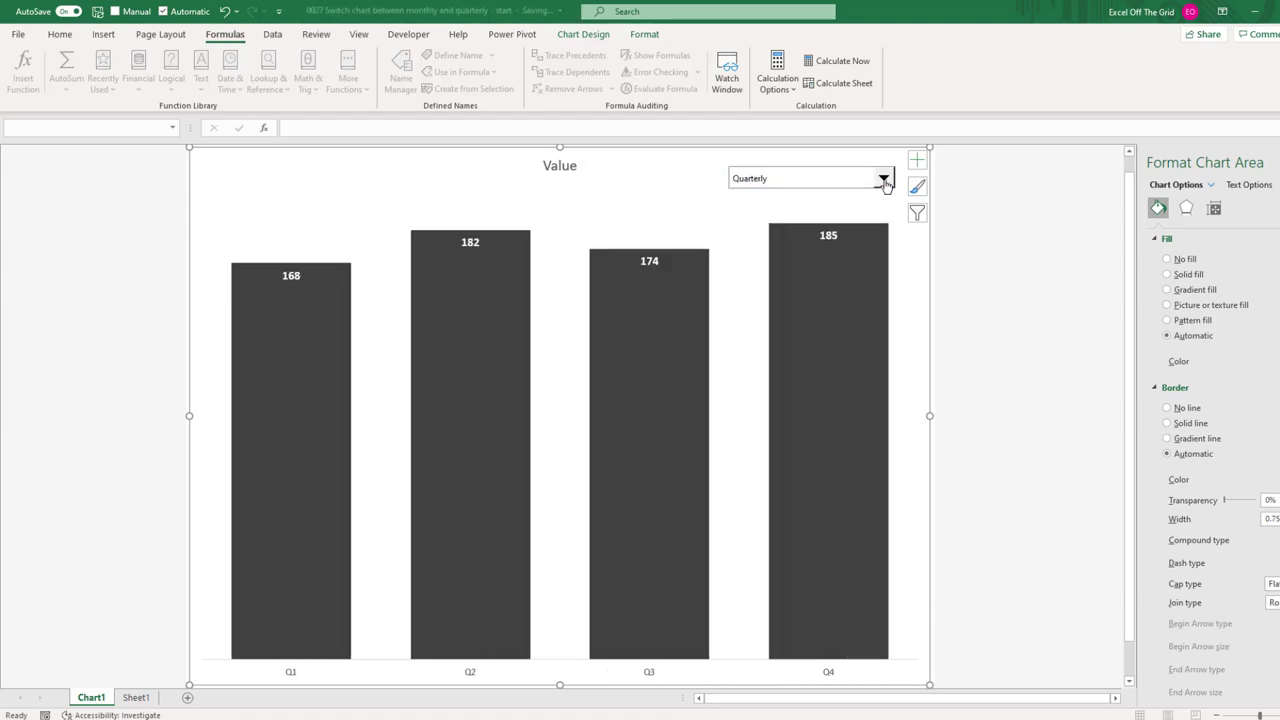
click(884, 179)
click(884, 179)
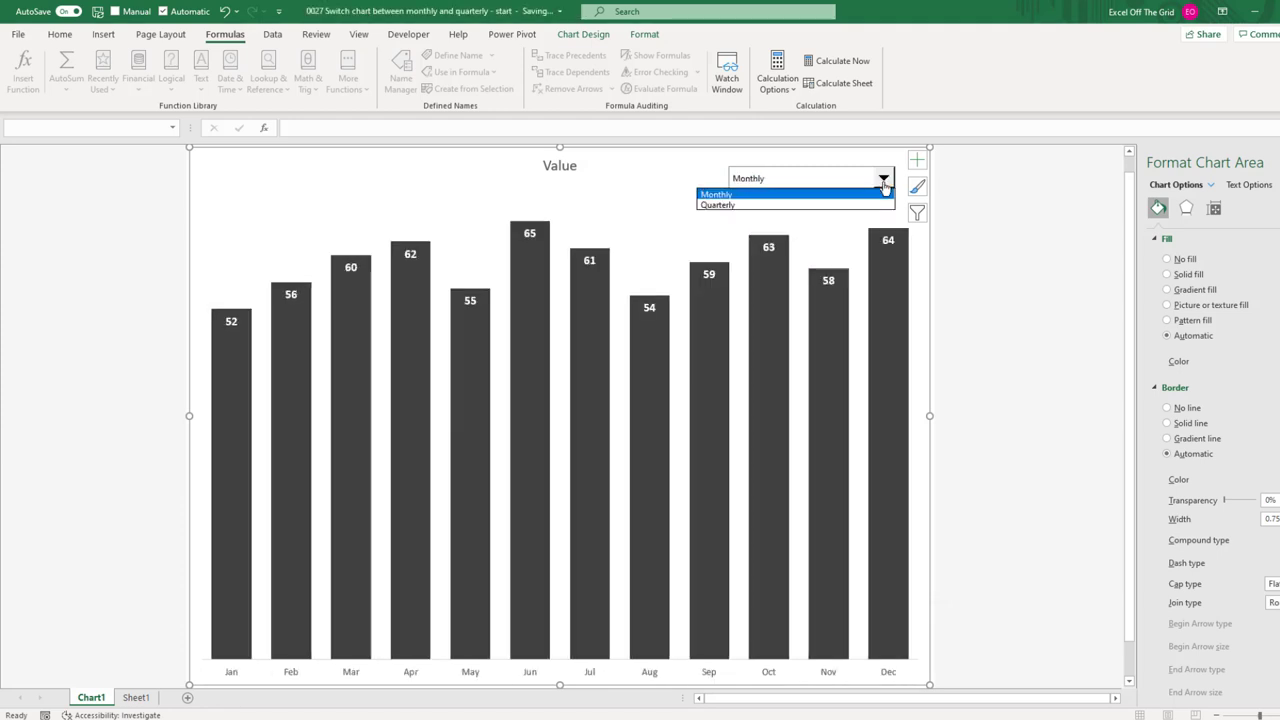
click(882, 203)
click(884, 180)
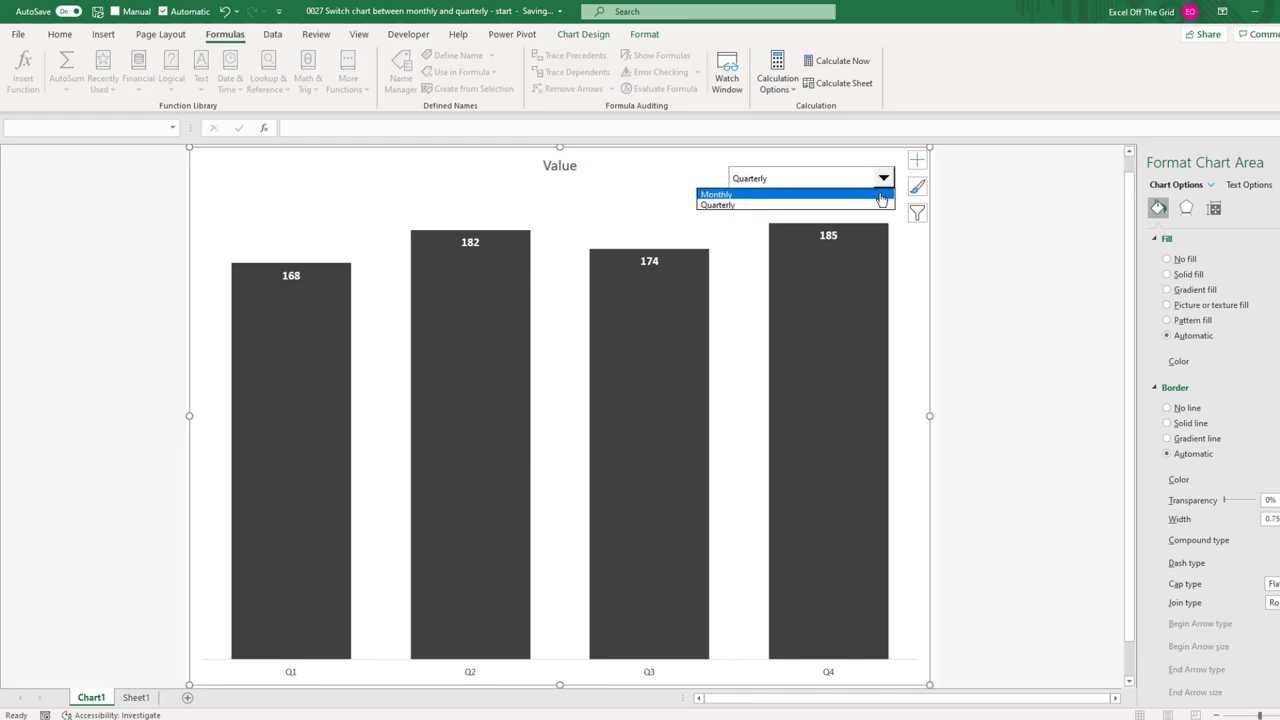
click(881, 196)
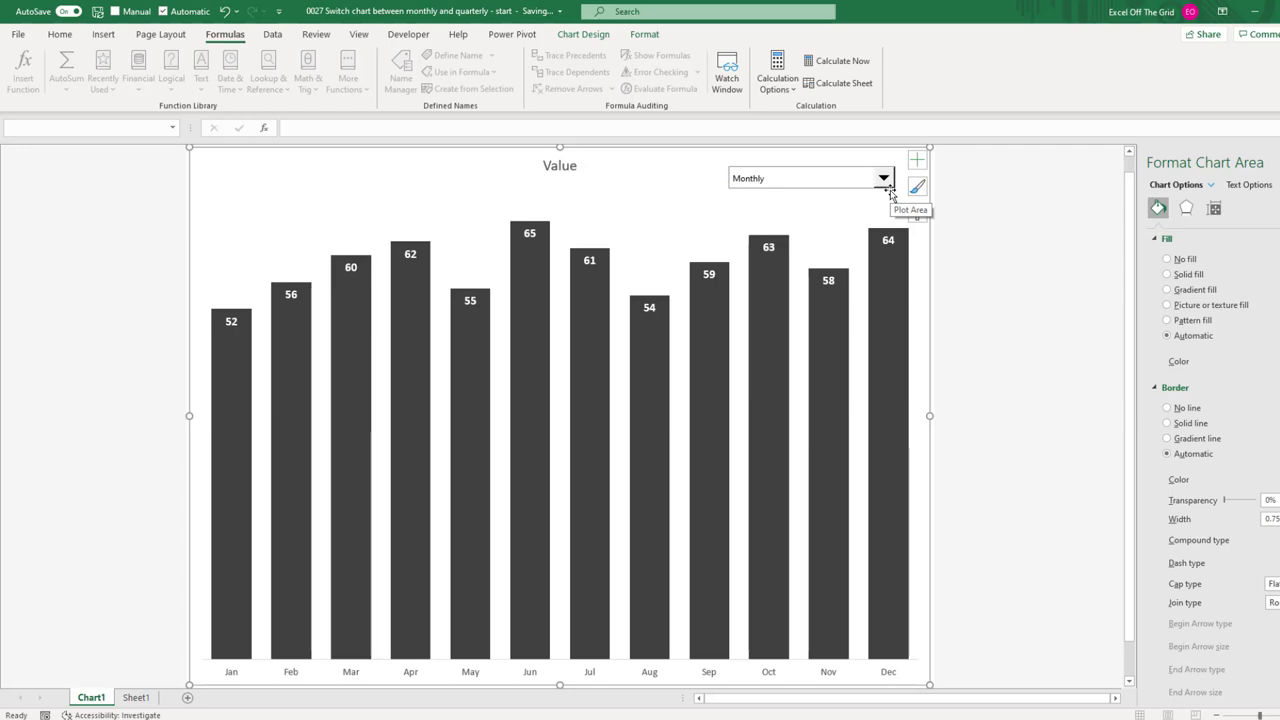
On Sheet1, enter =INDEX(G3:G4,H3) in cell I3
click(137, 698)
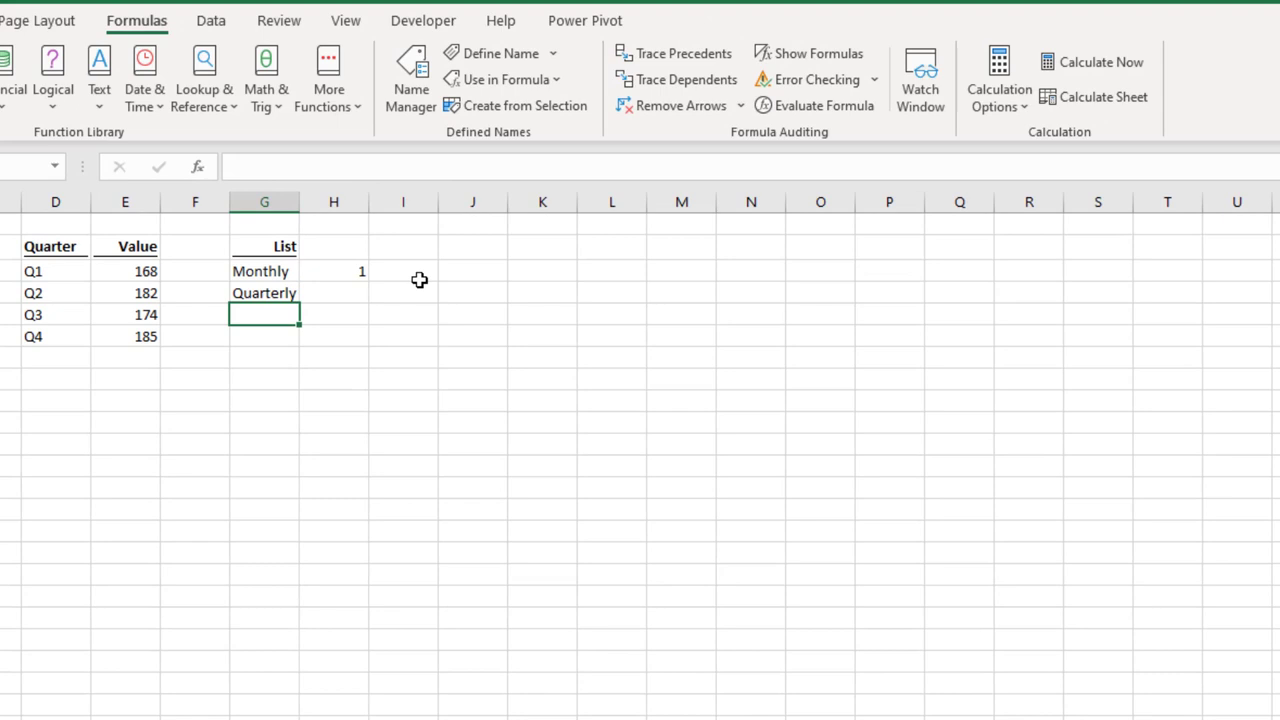
click(418, 274)
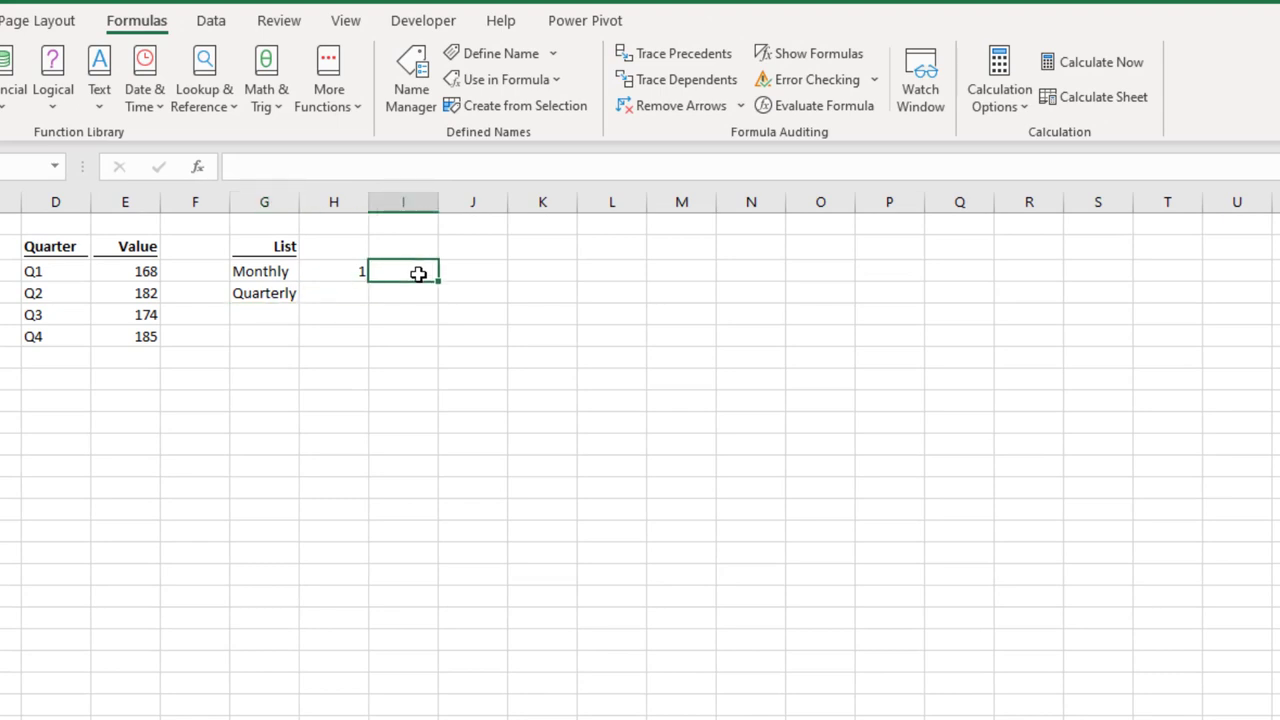
text(=IND)
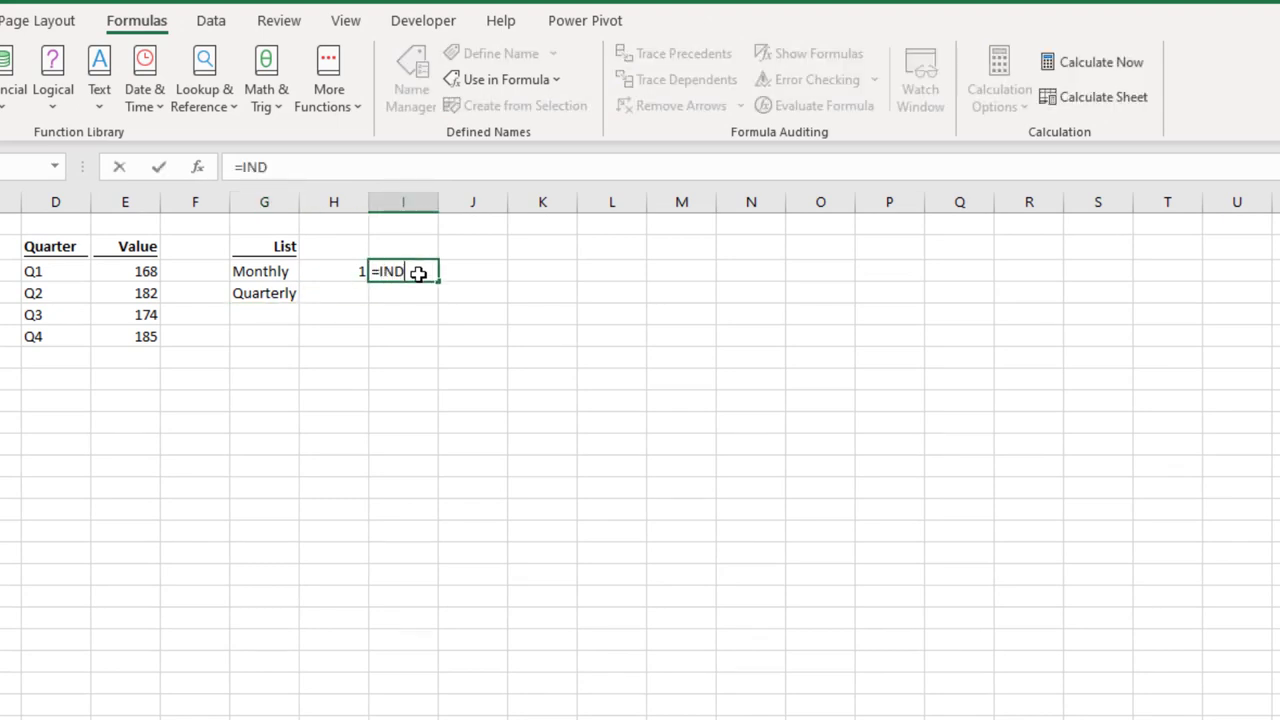
text(EX()
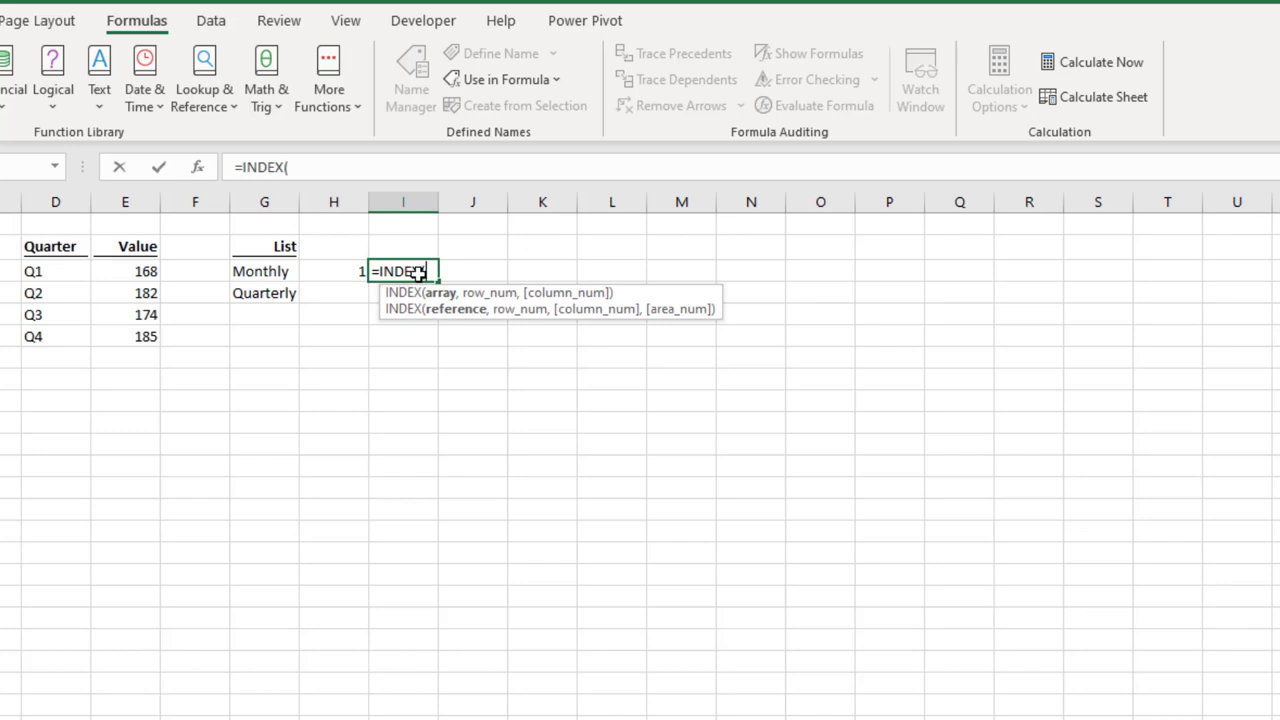
drag(289, 271, 280, 290)
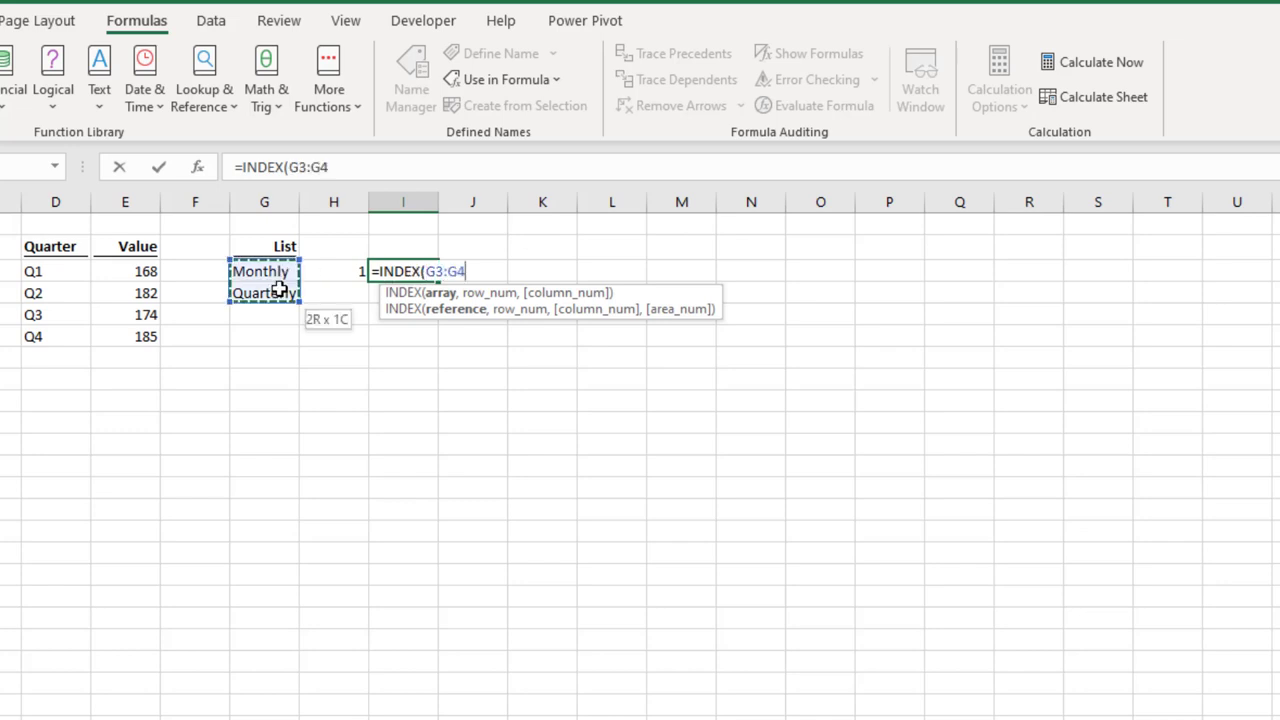
text(,)
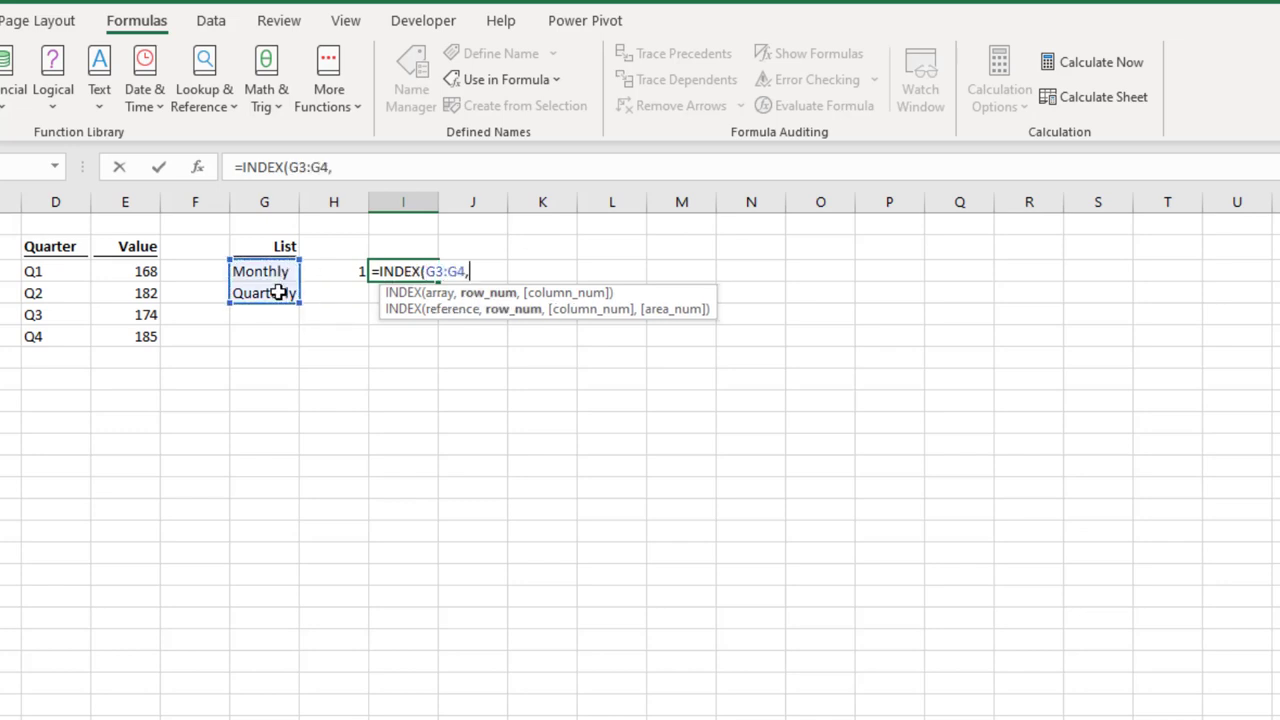
click(326, 270)
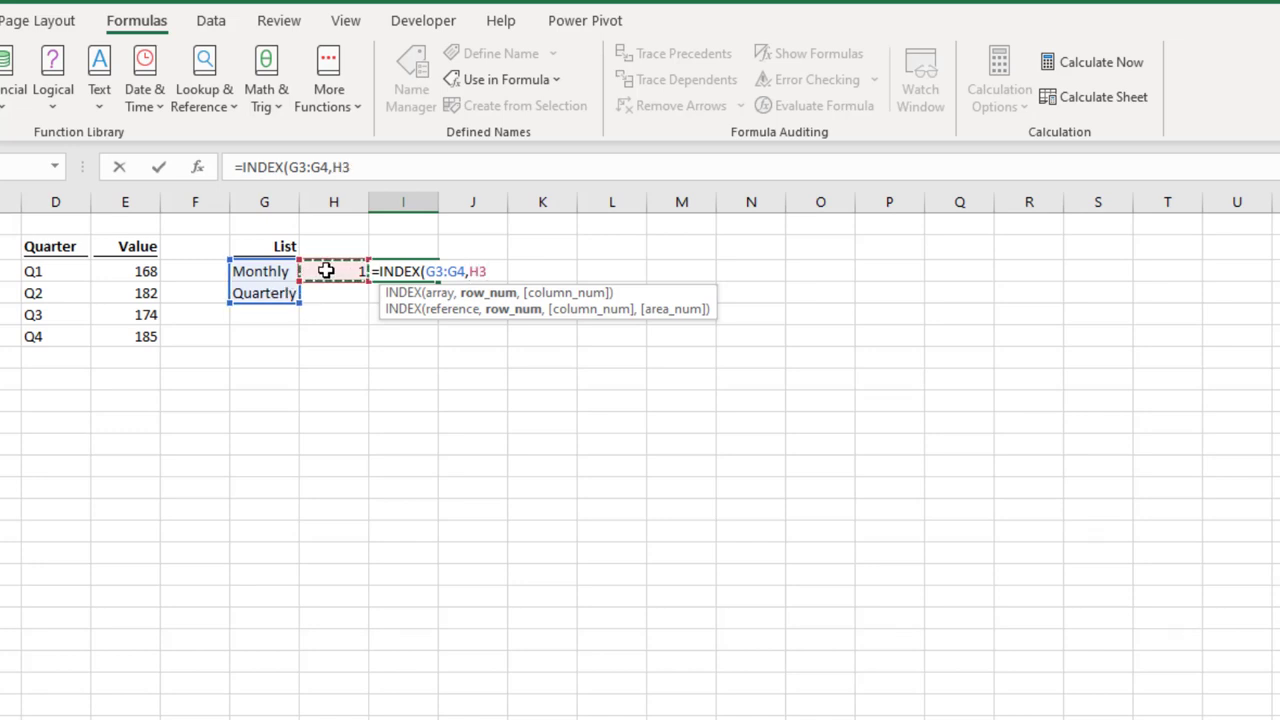
text())
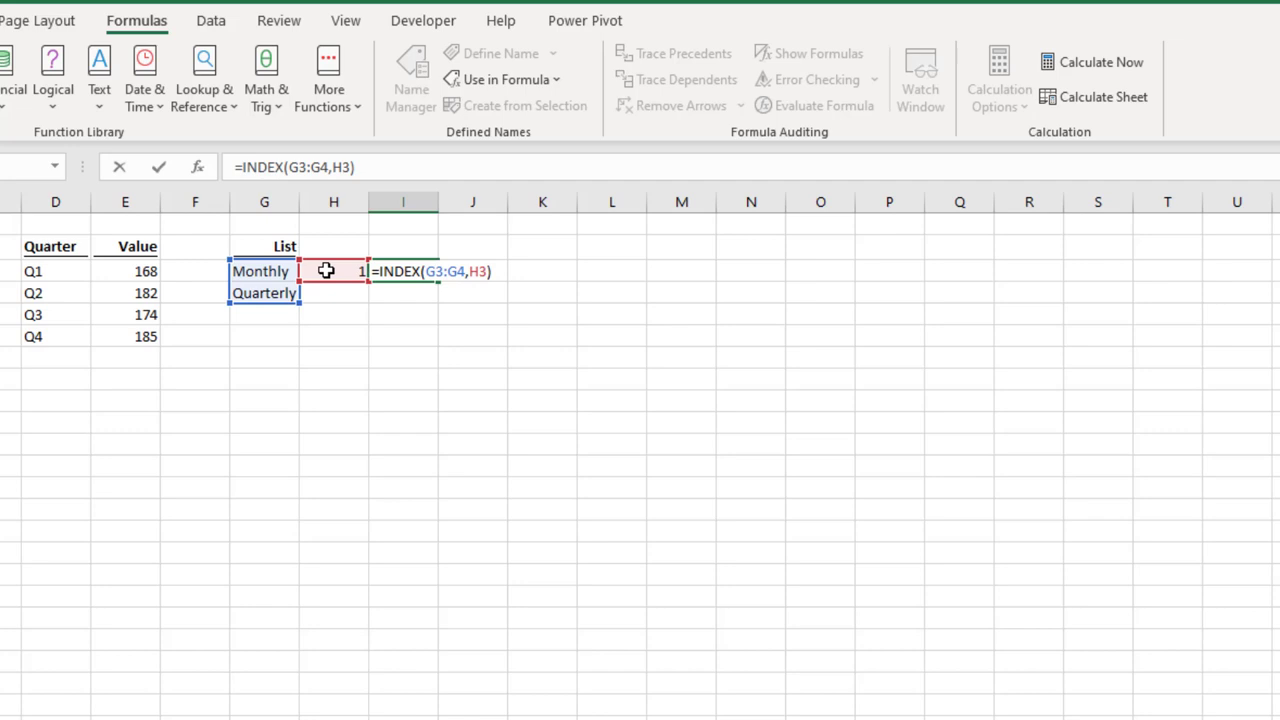
key(Return)
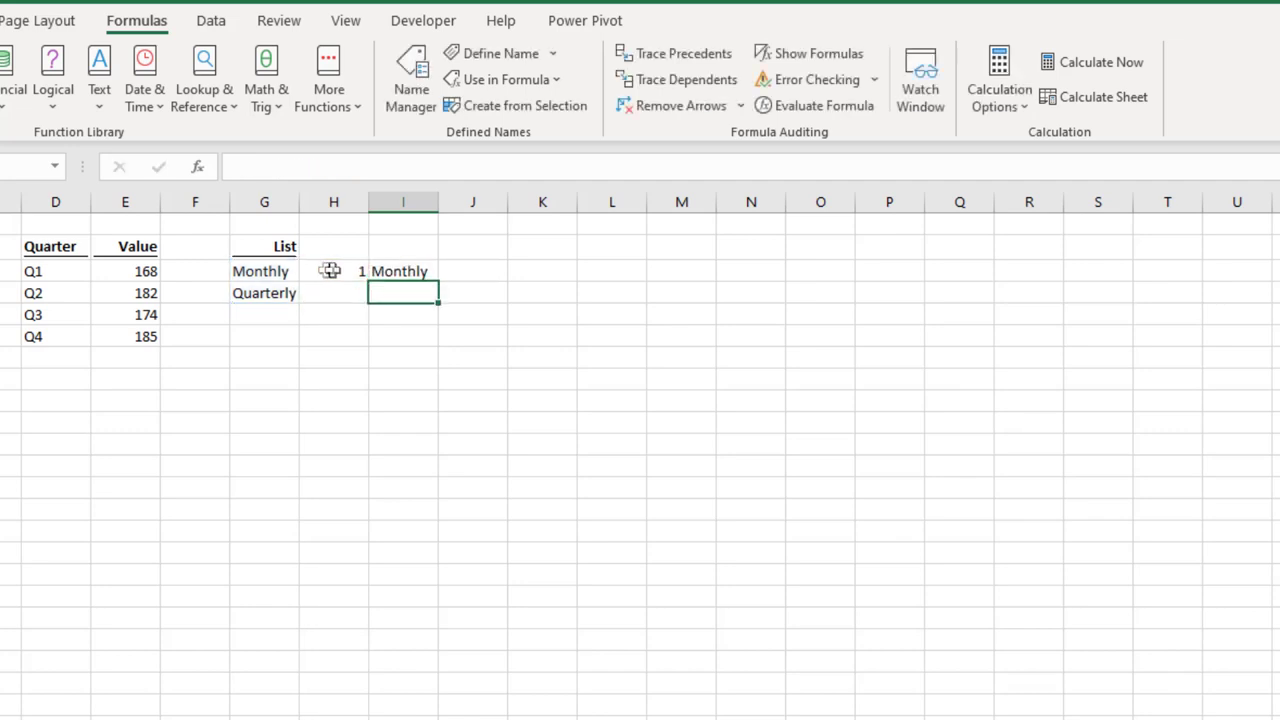
Append & " Stock" to the I3 formula so it reads Monthly Stock
click(387, 270)
click(399, 168)
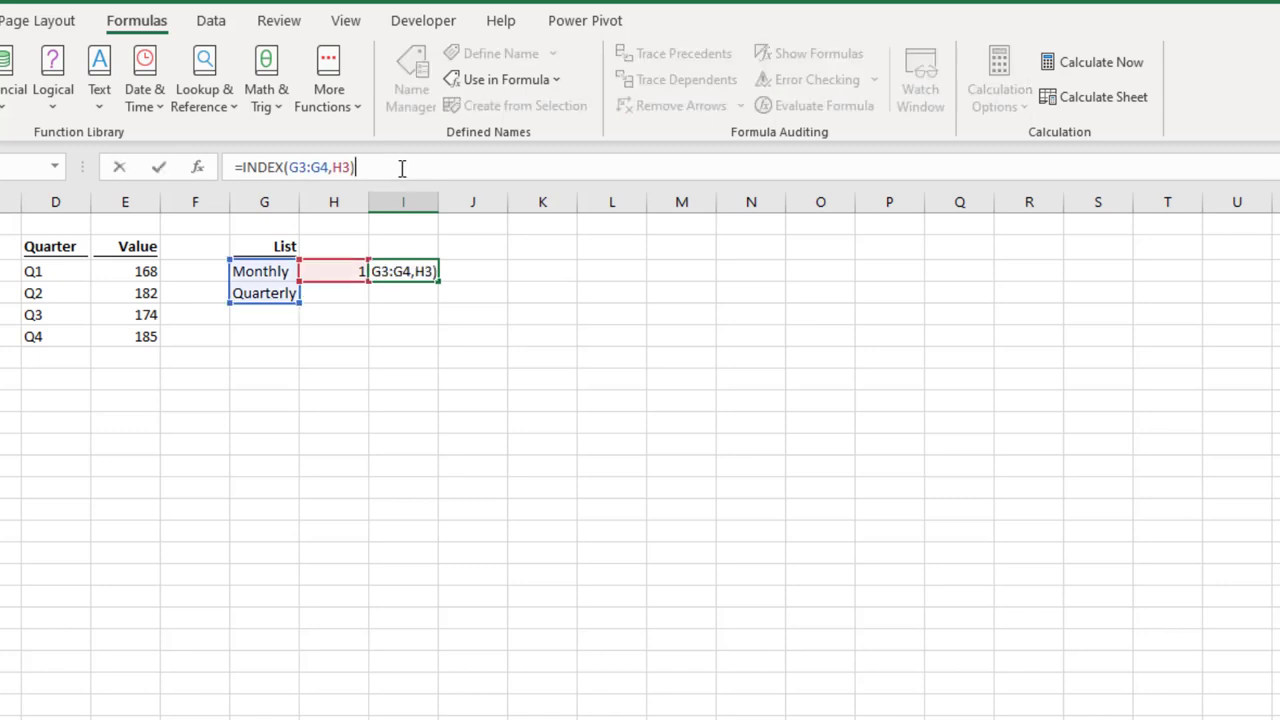
text( &)
text( " )
text(Stock)
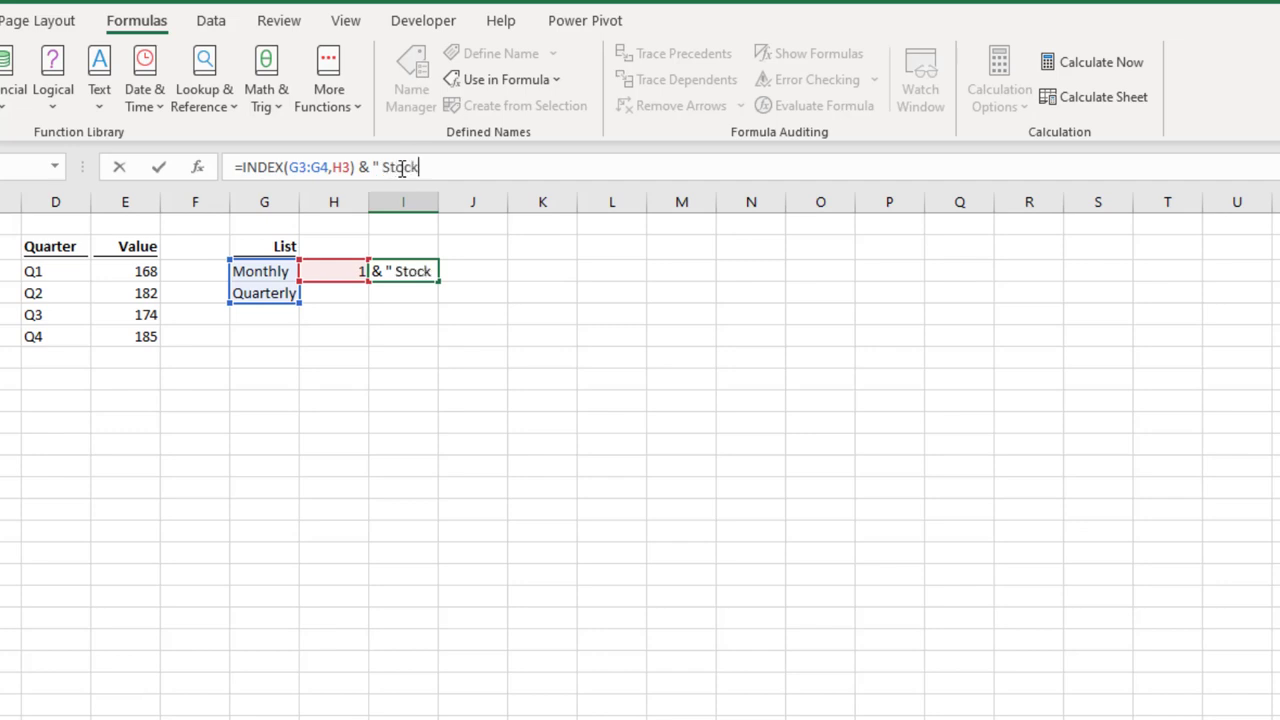
text(")
key(Return)
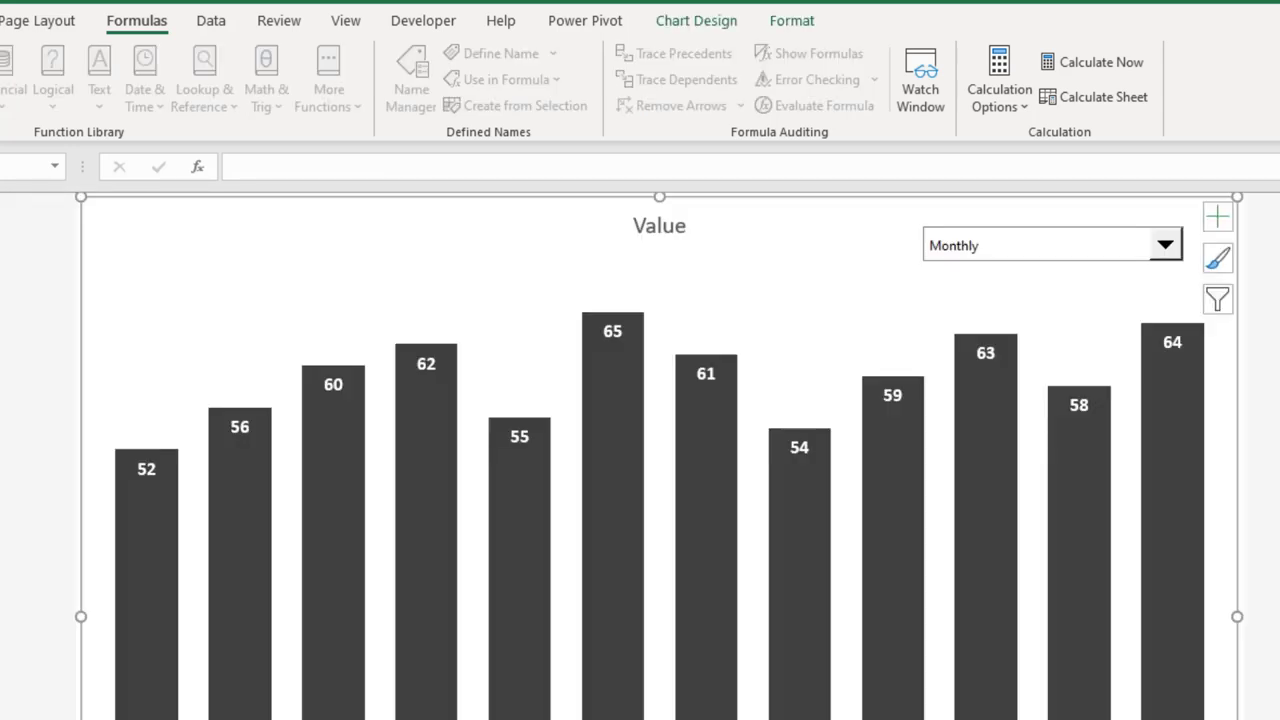
Link the chart title 'Value' to cell Sheet1!I3 with a formula
click(629, 228)
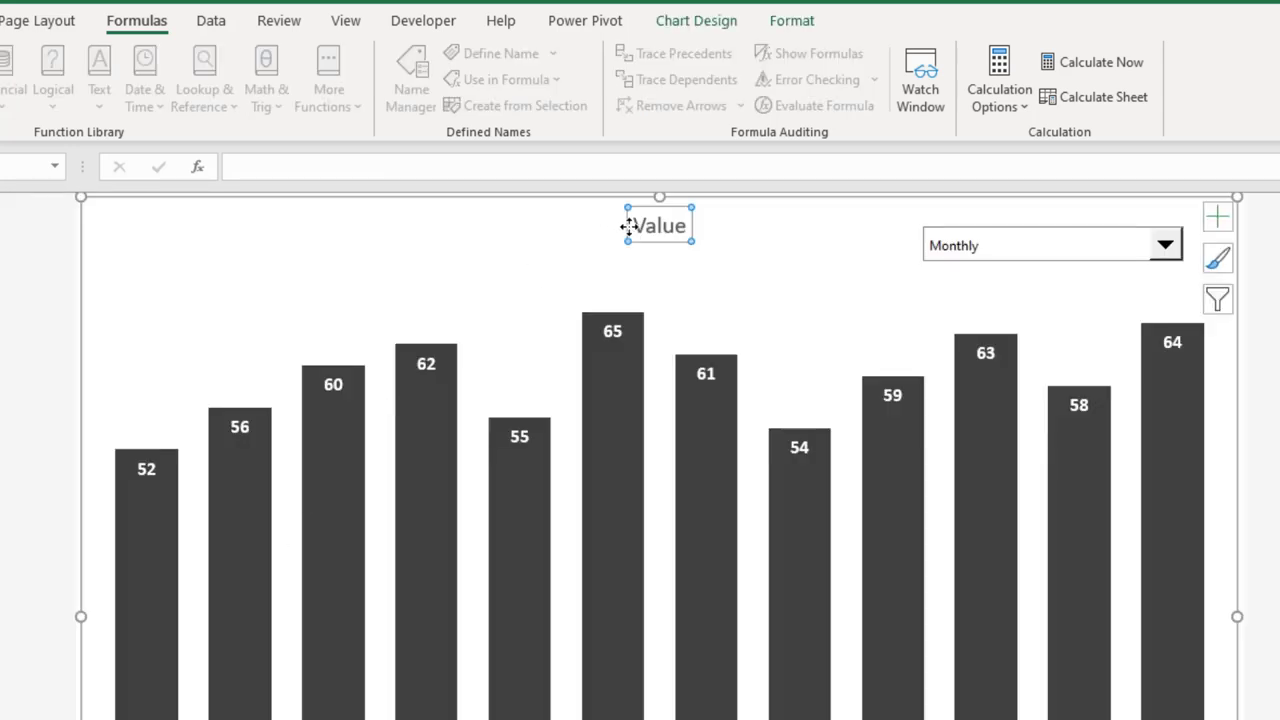
click(619, 174)
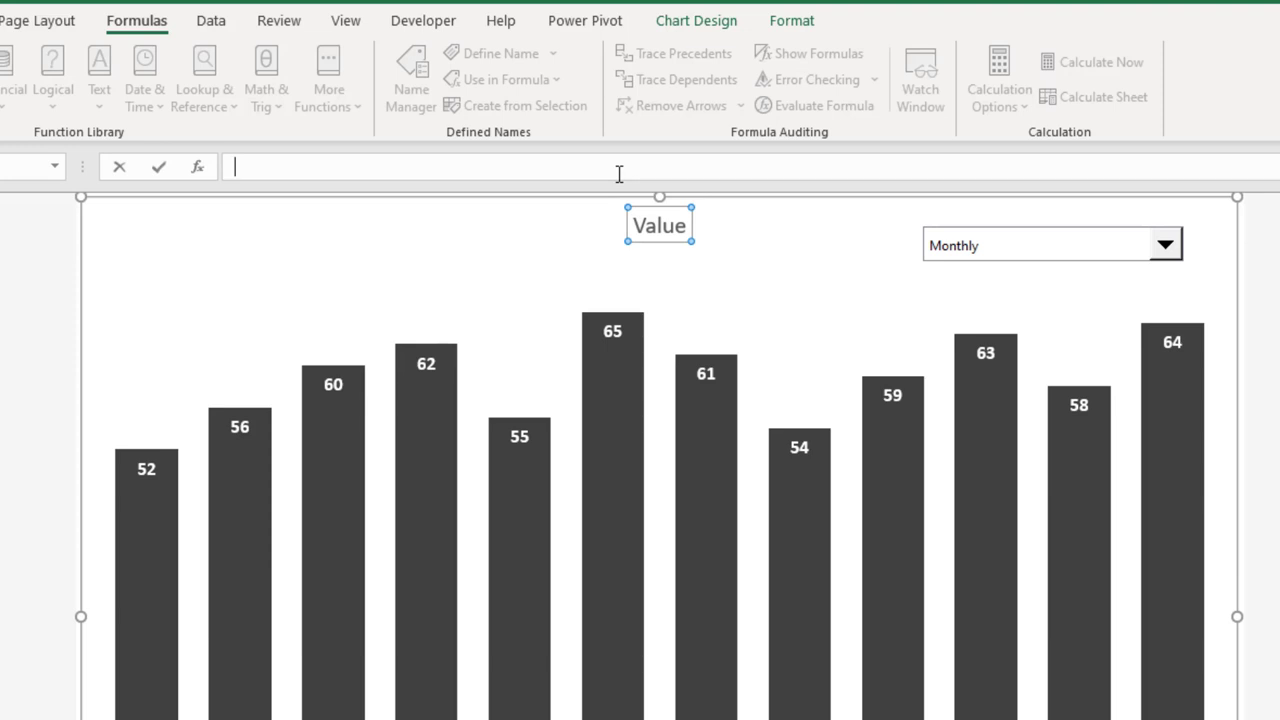
text(=)
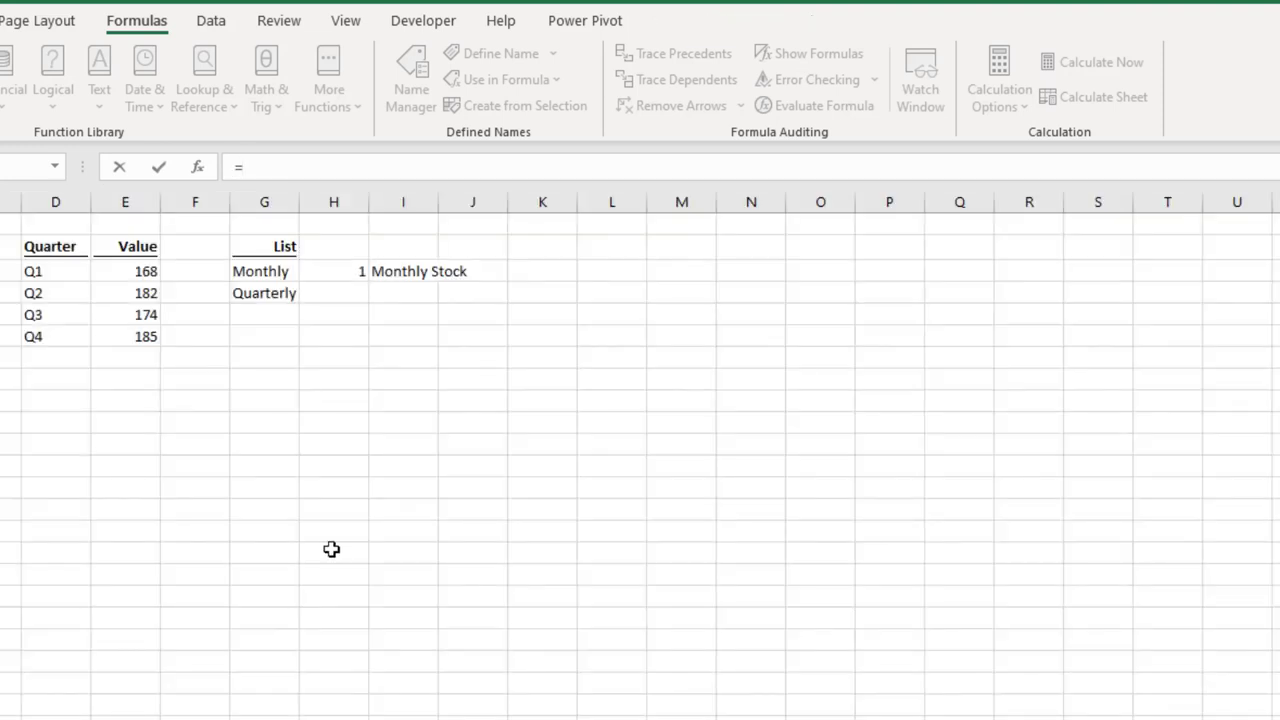
click(413, 271)
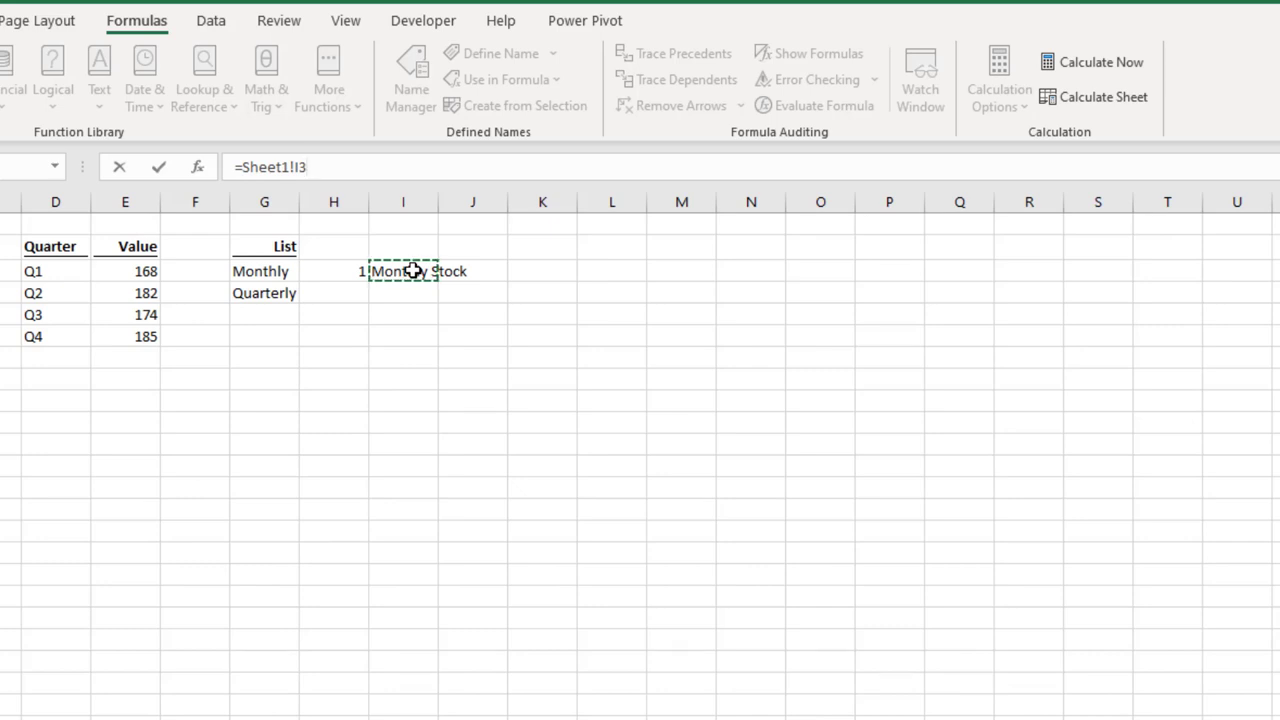
key(Return)
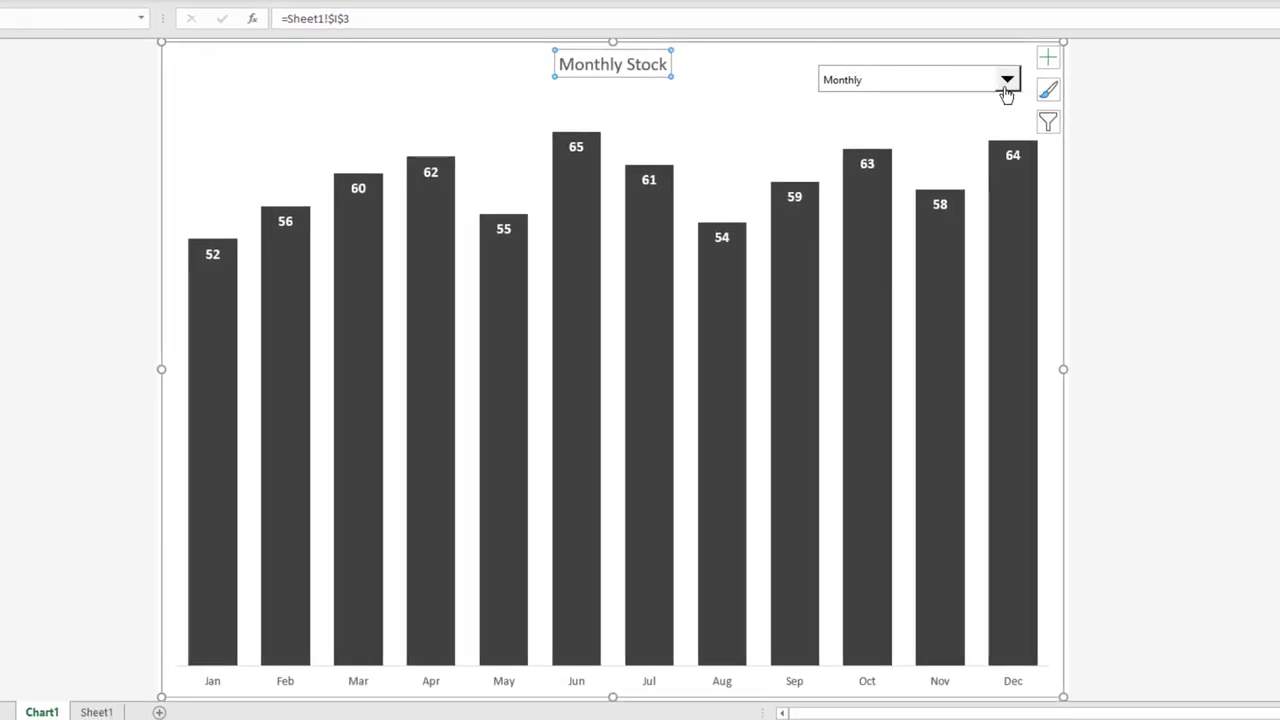
Switch the combo box between Quarterly and Monthly to check the title follows, ending on Monthly
click(1005, 88)
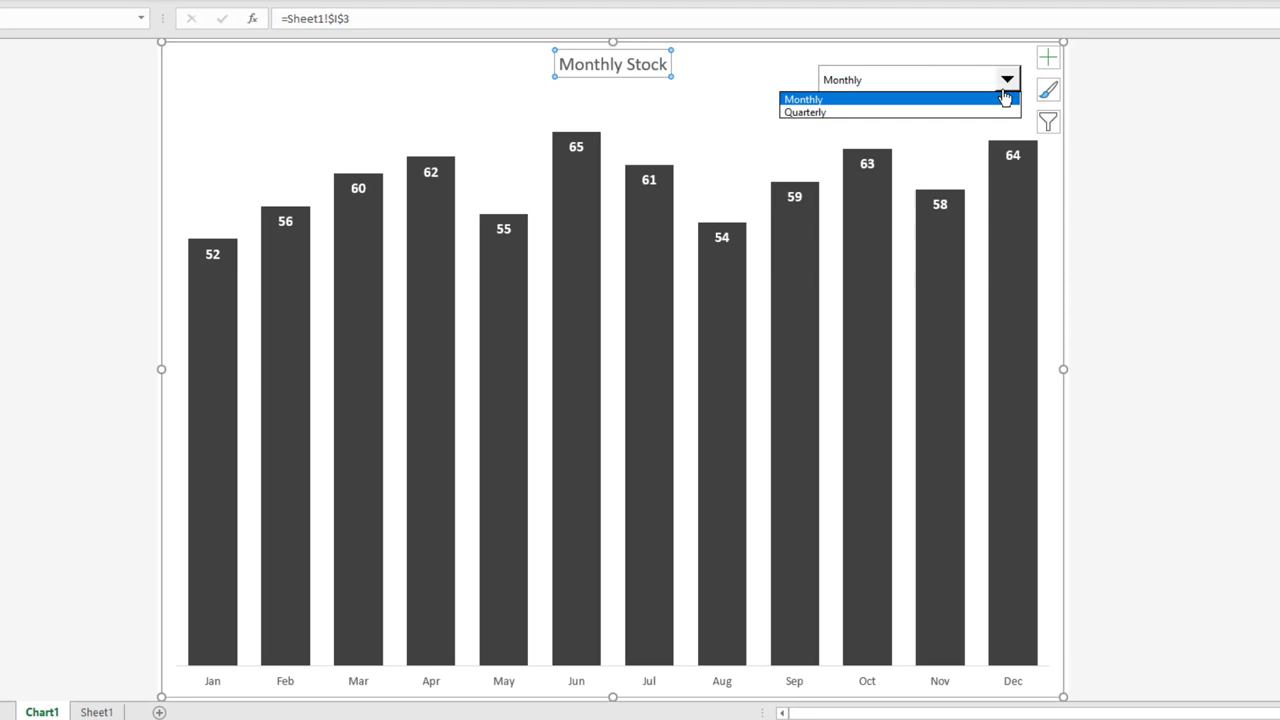
click(999, 112)
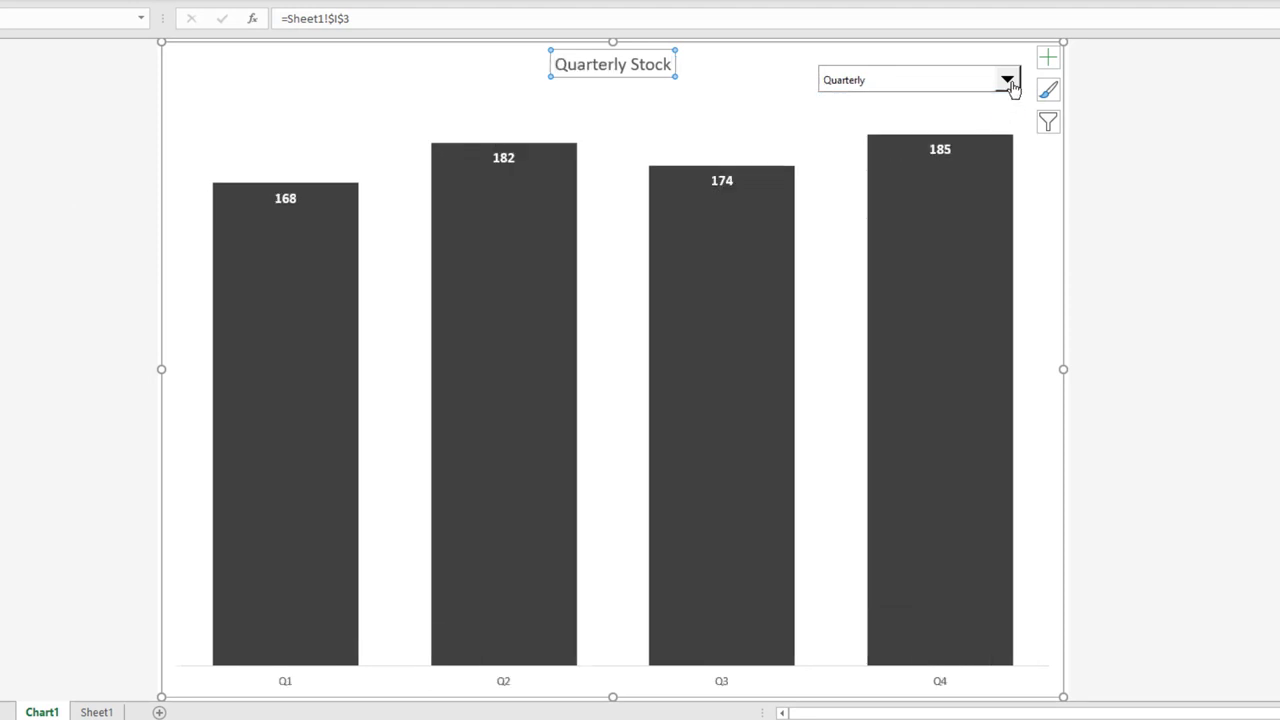
click(1006, 82)
click(998, 98)
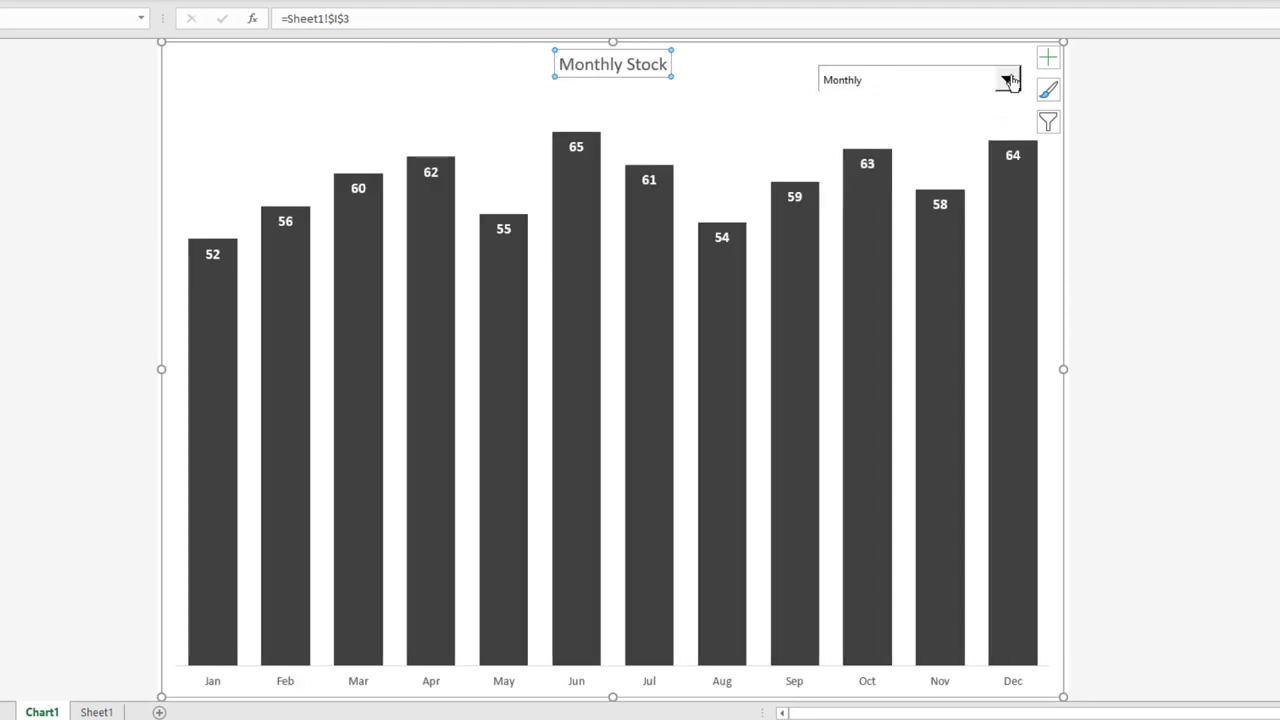
click(1005, 80)
click(994, 112)
click(1008, 82)
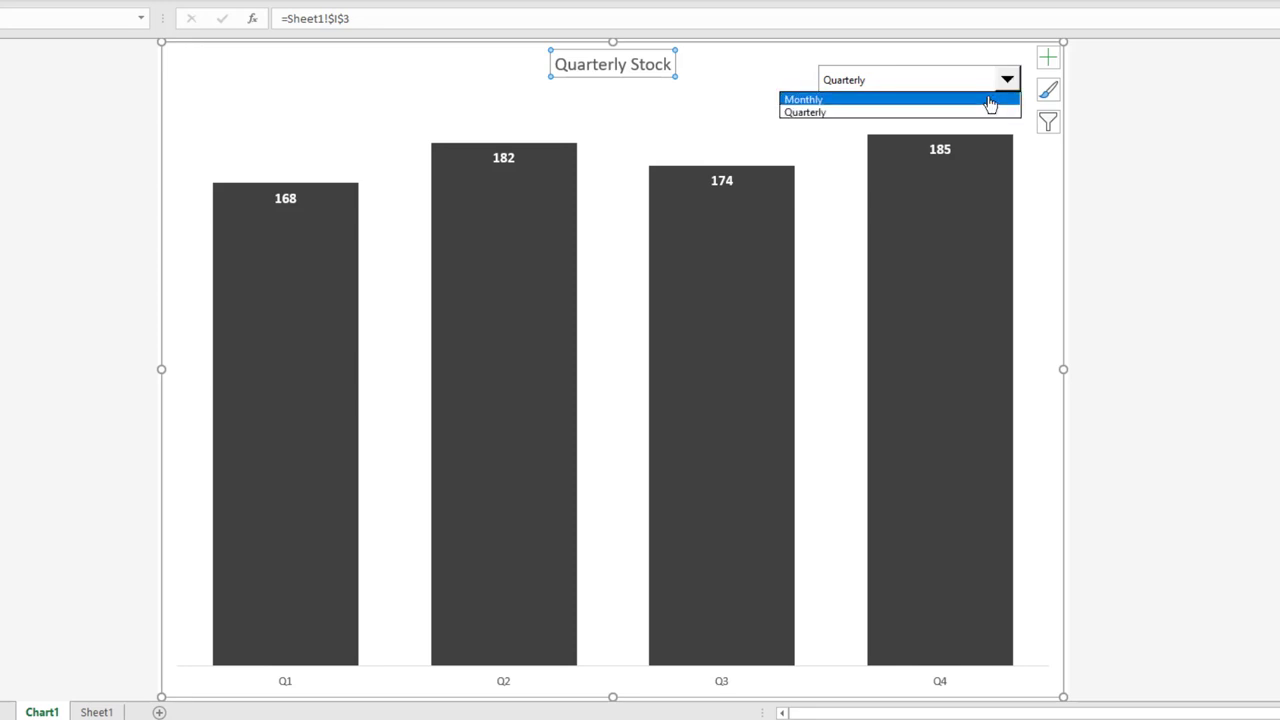